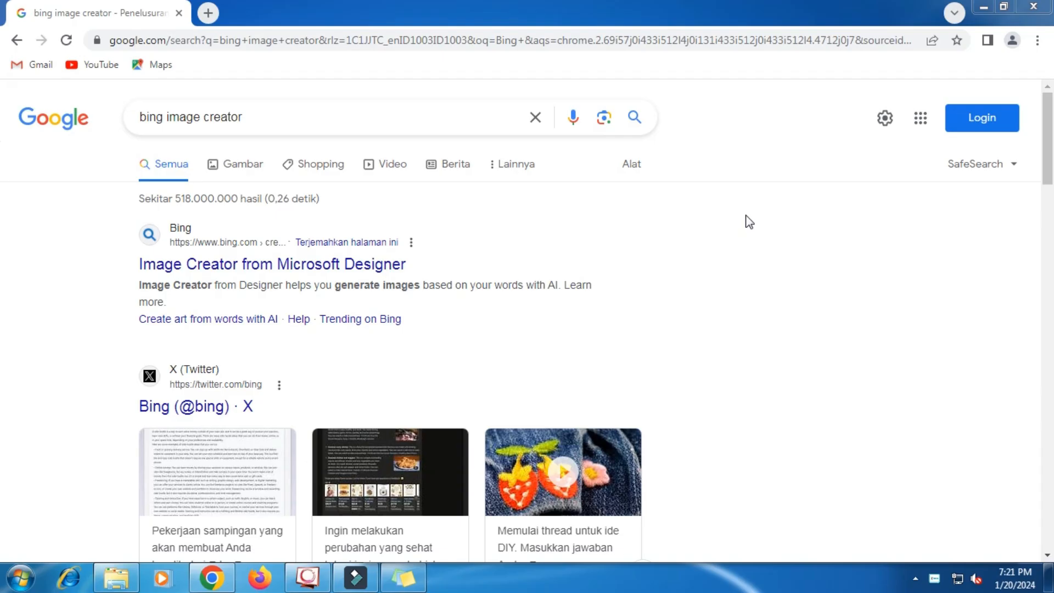
# - Open Image Creator from Microsoft Designer from the search results and join it to start creating
pyautogui.moveTo(264, 116); pyautogui.dragTo(111, 114)
pyautogui.click(89, 180)
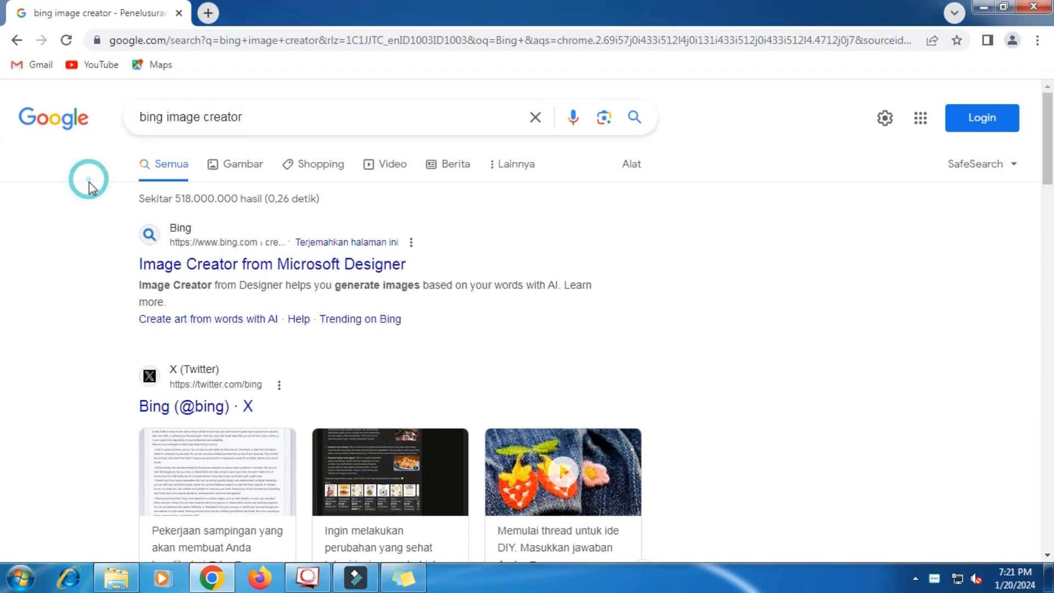
pyautogui.click(248, 269)
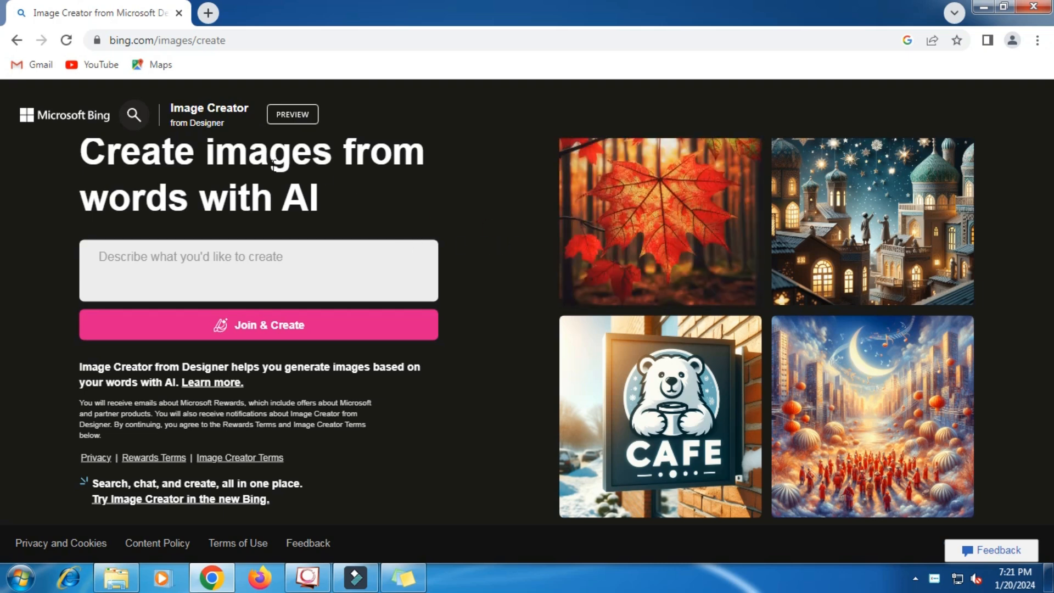
pyautogui.click(259, 330)
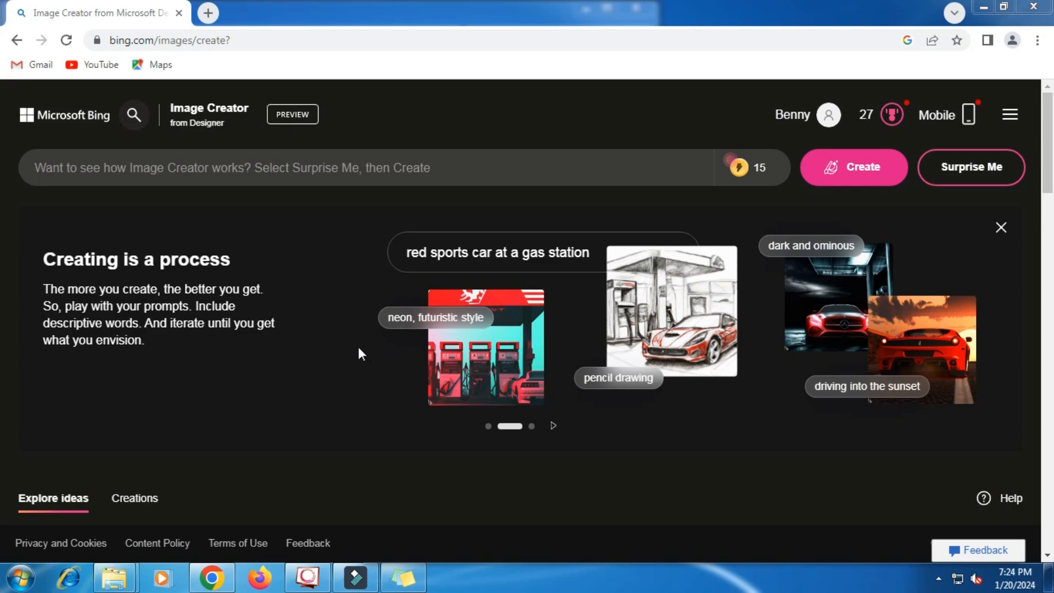
# - Look over the example images and the frequently asked questions section on the Image Creator page
pyautogui.scroll(-5, 357, 346)
pyautogui.scroll(-10, 359, 353)
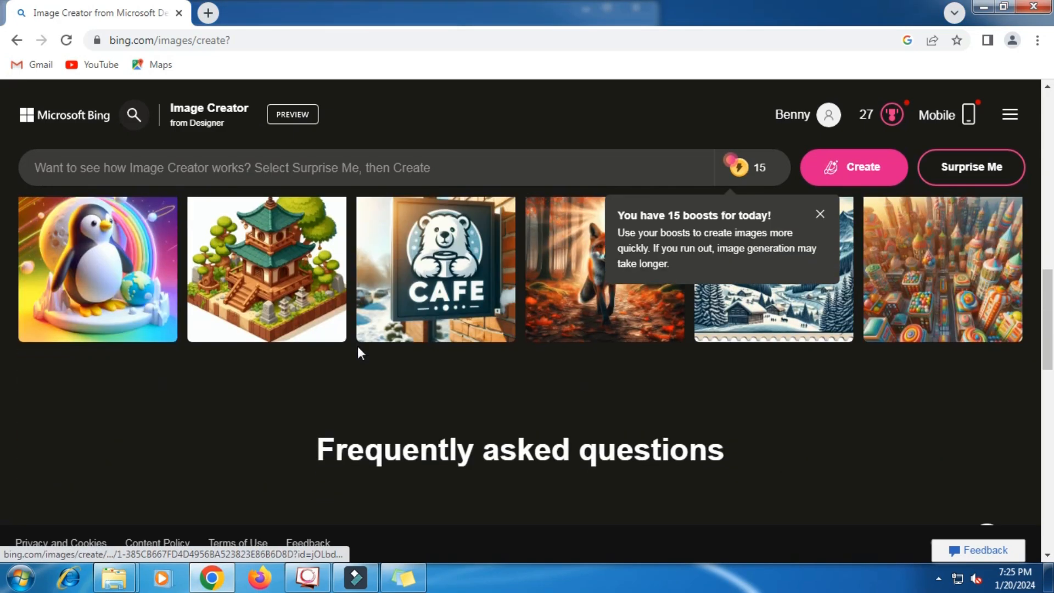
pyautogui.scroll(-1, 358, 348)
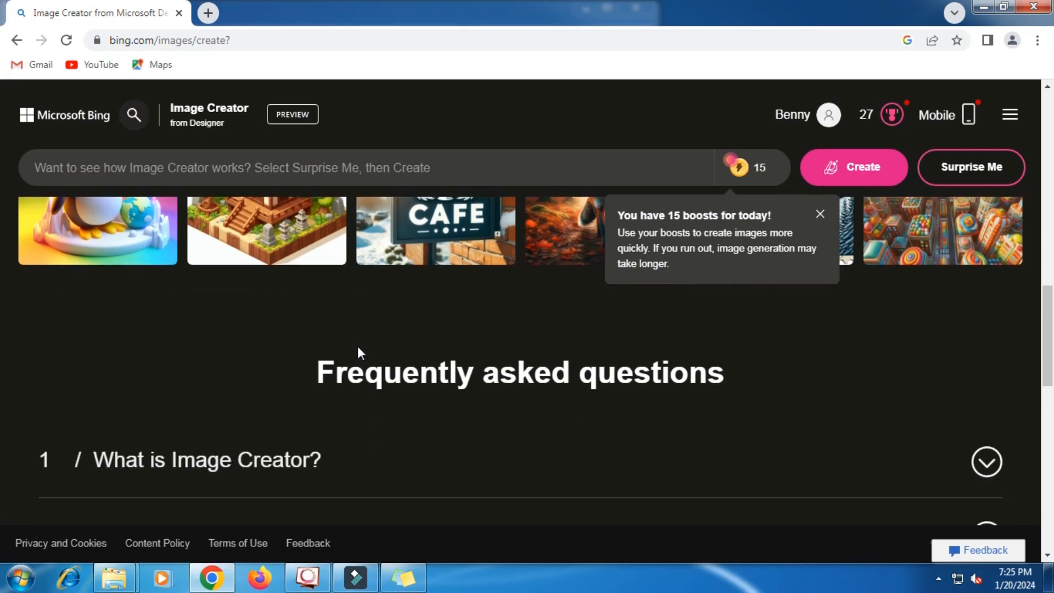
pyautogui.scroll(10, 358, 348)
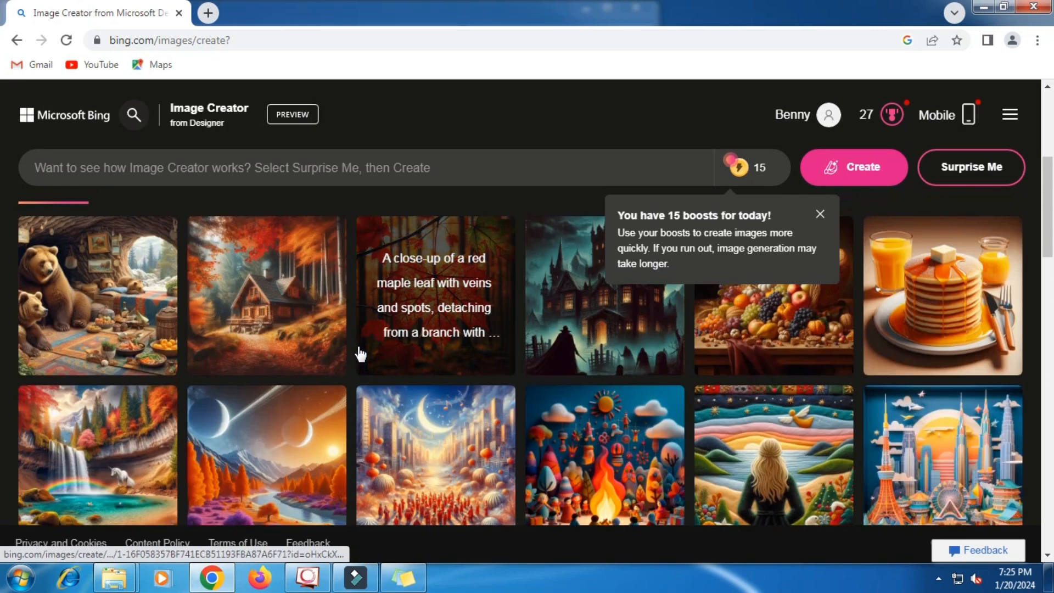
pyautogui.scroll(5, 358, 348)
pyautogui.click(399, 170)
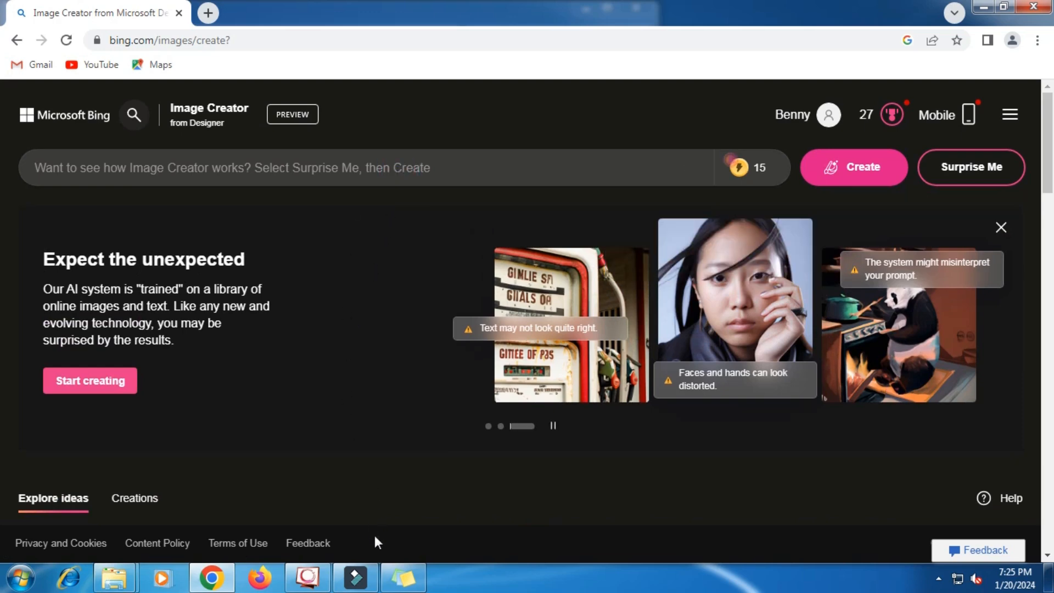
# - Switch to the sticky note and copy the entire prompt for the 3D girl character sitting on the Facebook logo
pyautogui.click(404, 578)
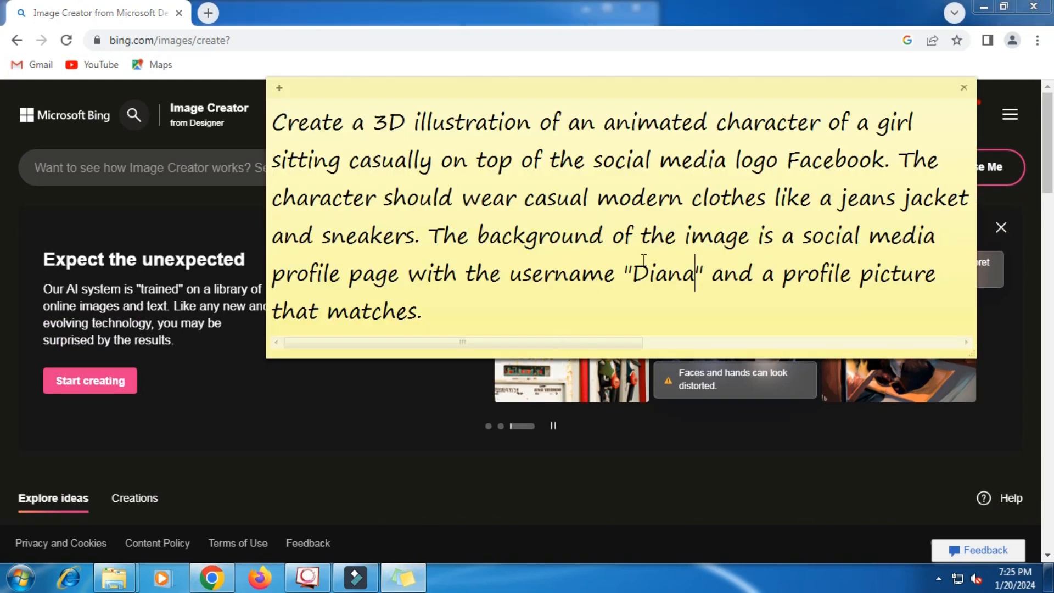
pyautogui.moveTo(632, 272); pyautogui.dragTo(703, 274)
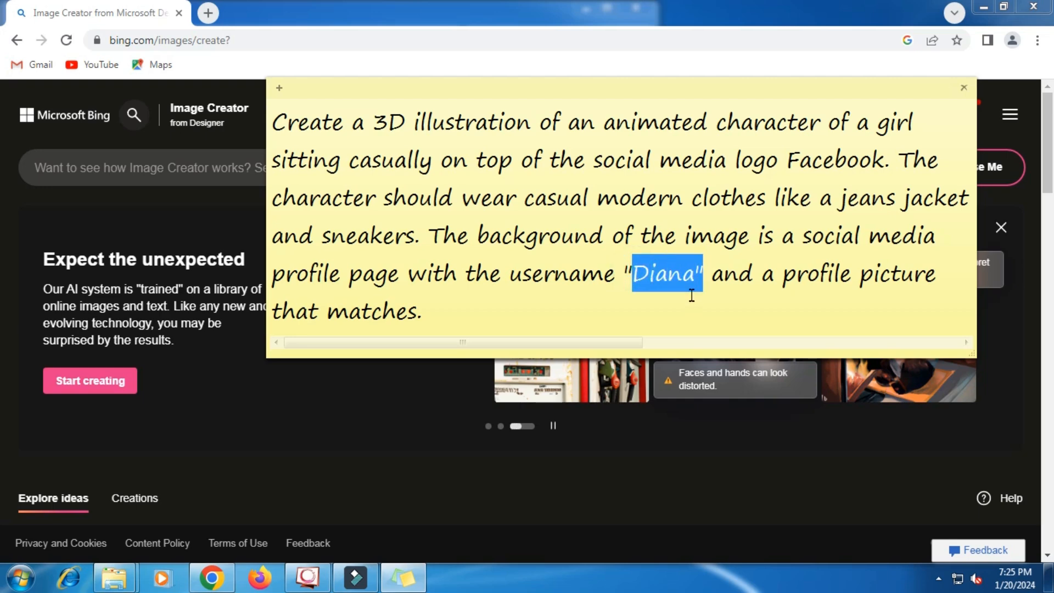
pyautogui.click(692, 295)
pyautogui.doubleClick(533, 264)
pyautogui.hotkey('ctrl', 'a')
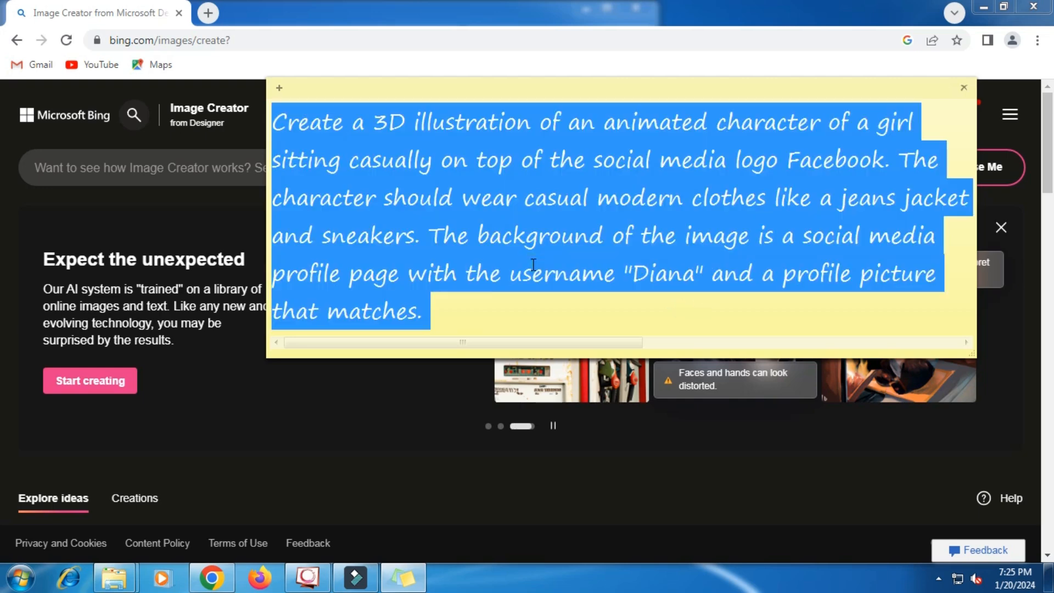
pyautogui.rightClick(536, 270)
pyautogui.click(566, 292)
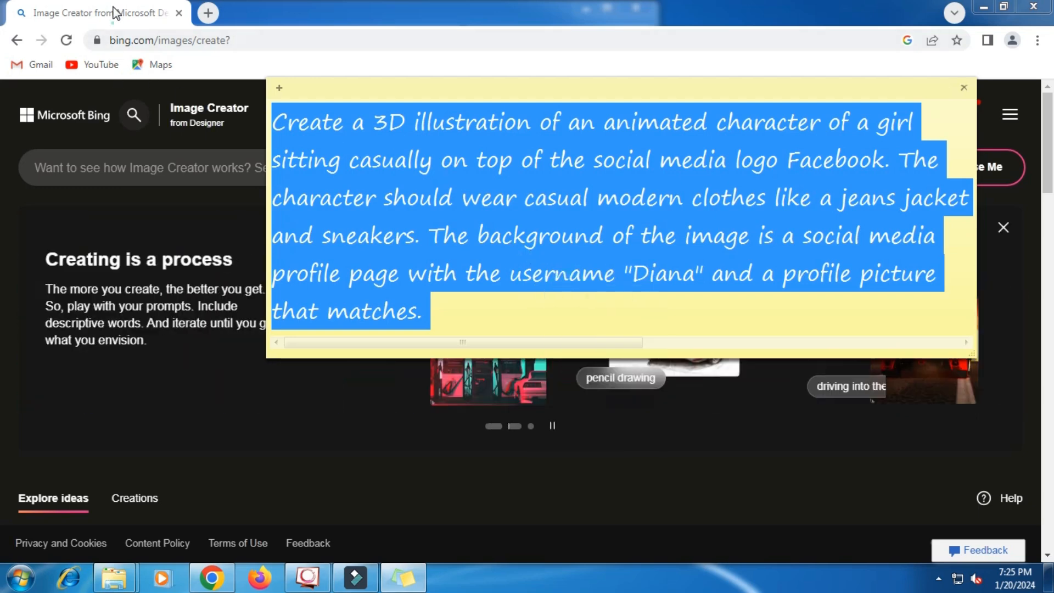
# - Return to Image Creator, paste the copied prompt as the image description and generate the images
pyautogui.click(141, 32)
pyautogui.click(199, 160)
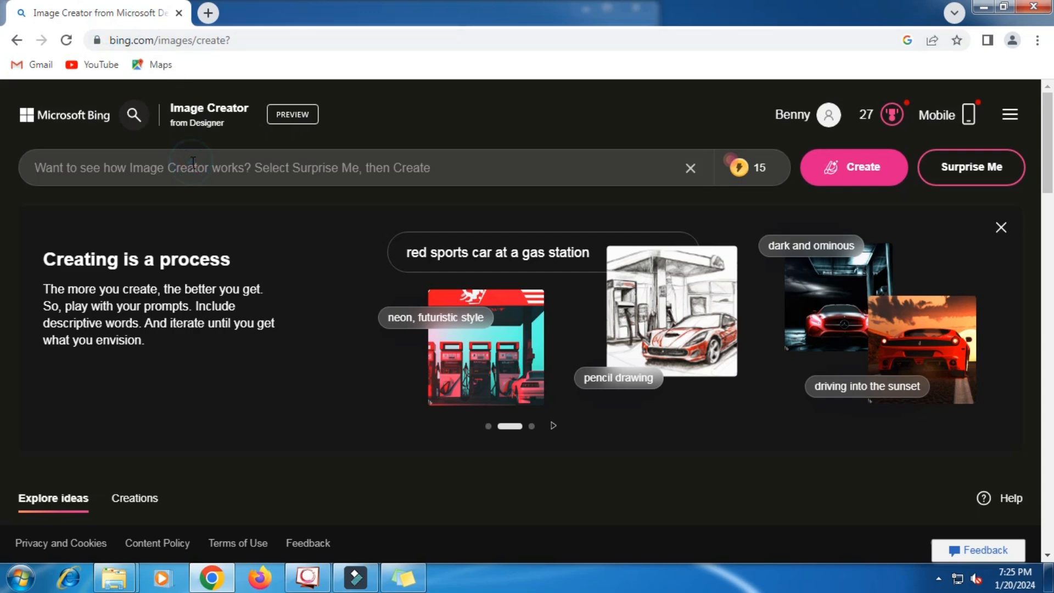
pyautogui.rightClick(193, 162)
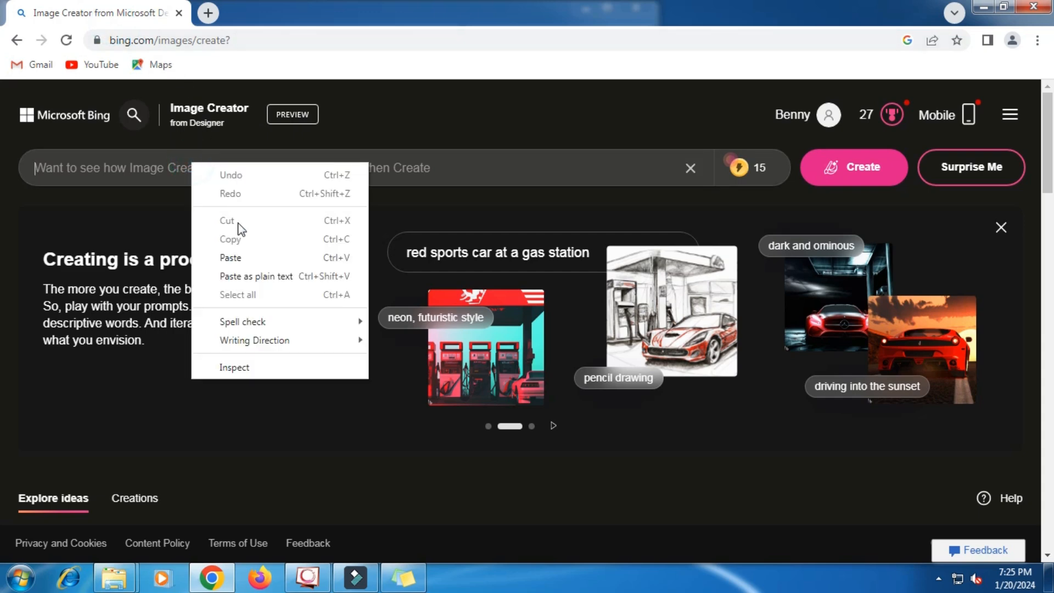
pyautogui.click(231, 259)
pyautogui.click(854, 169)
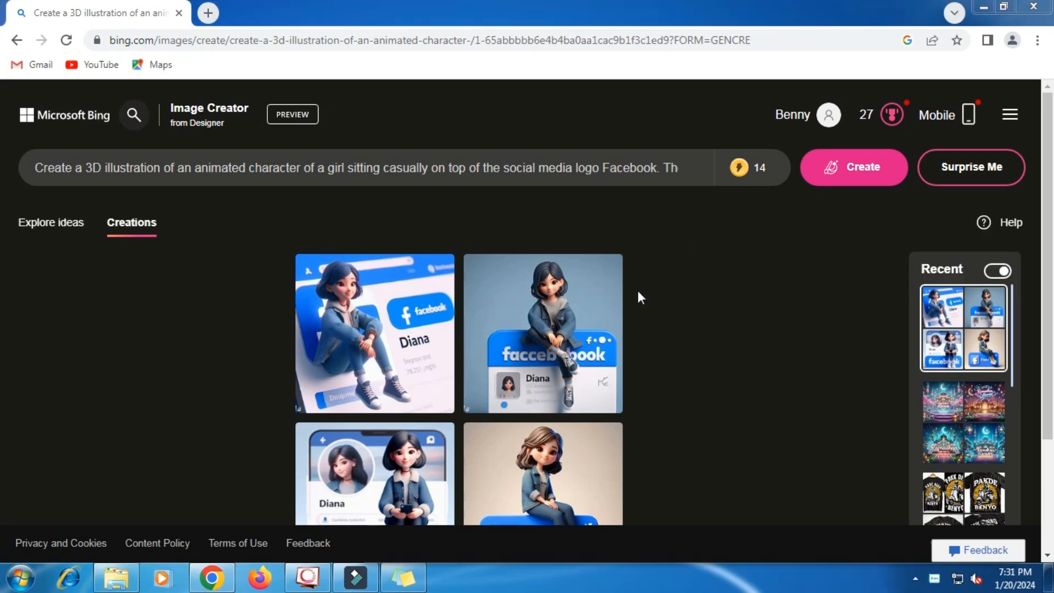
# - Open the first generated image, of the girl sitting beside the Facebook button, and download it
pyautogui.click(372, 332)
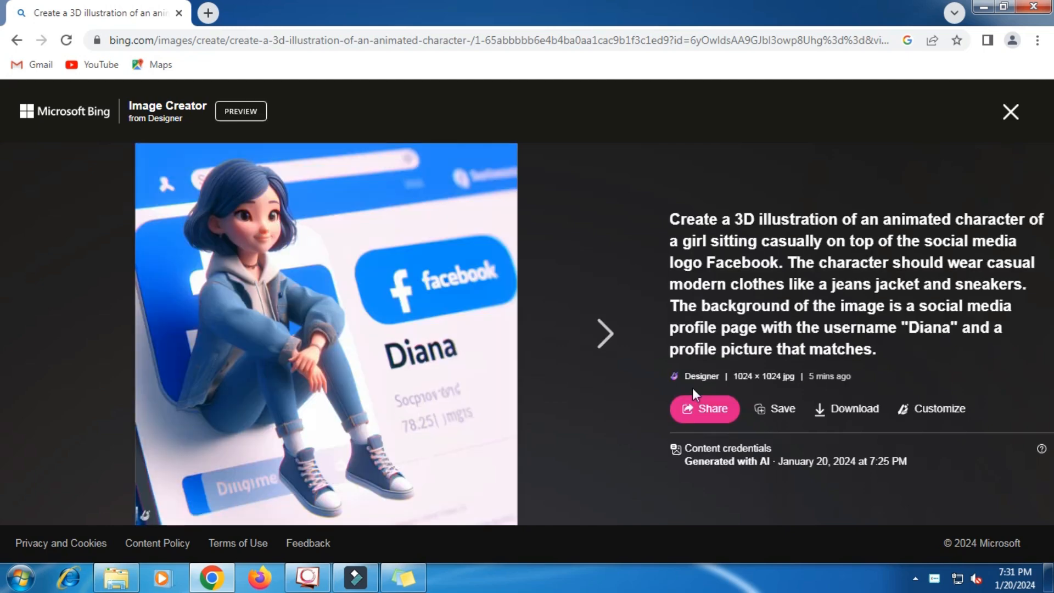
pyautogui.click(850, 416)
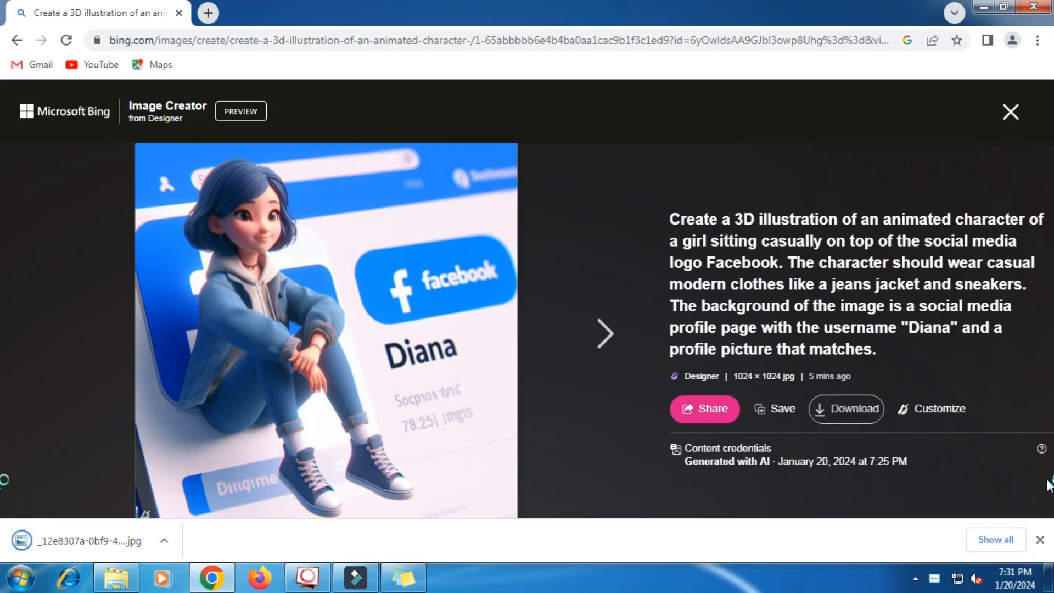
pyautogui.click(1039, 539)
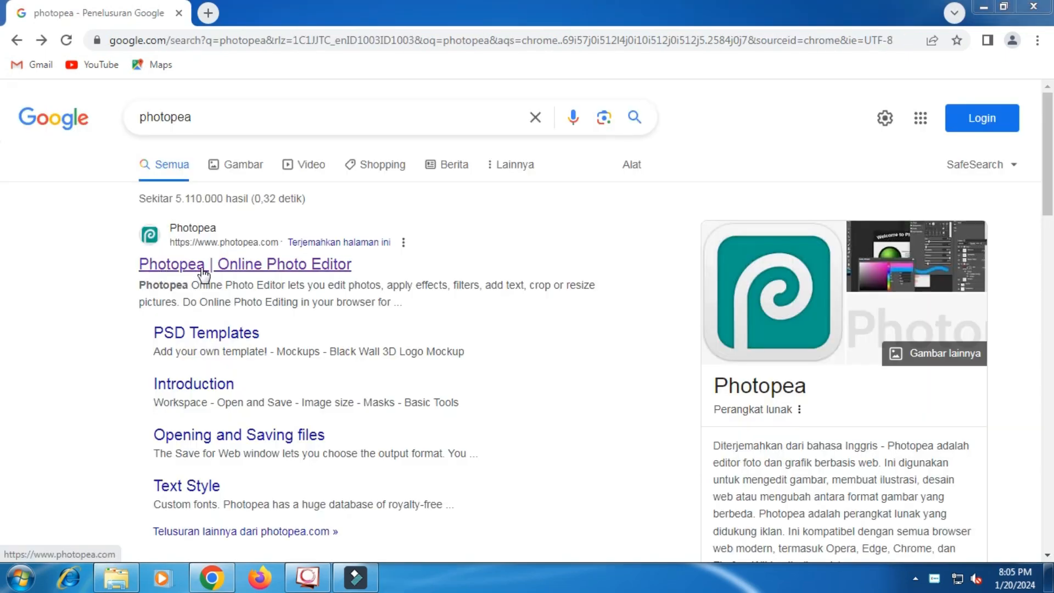
# - Open Photopea from the search results and create a new project with the 1080 x 1080 px Instagram preset
pyautogui.click(201, 269)
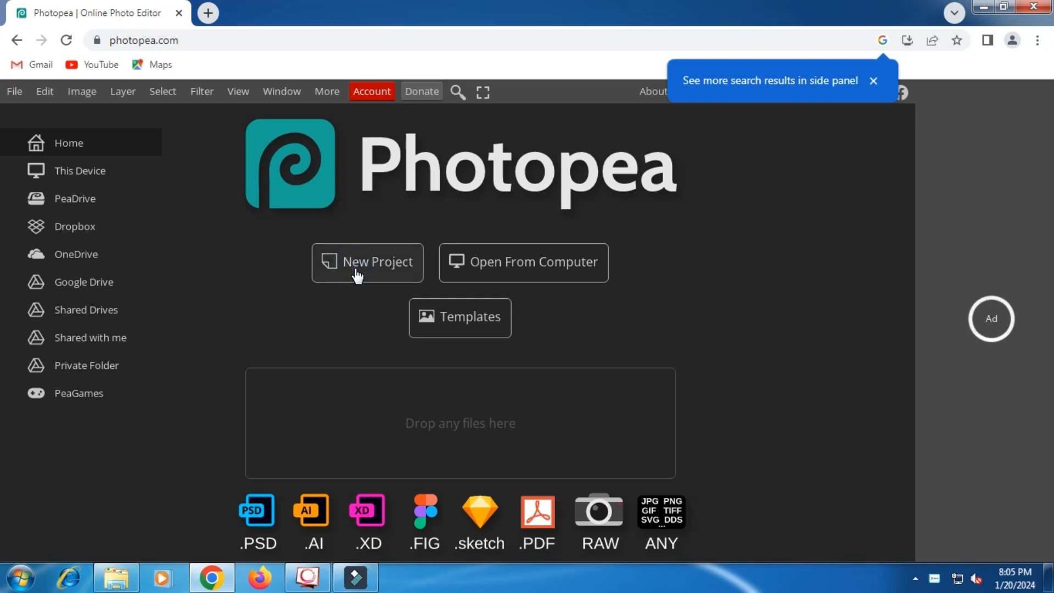
pyautogui.click(336, 276)
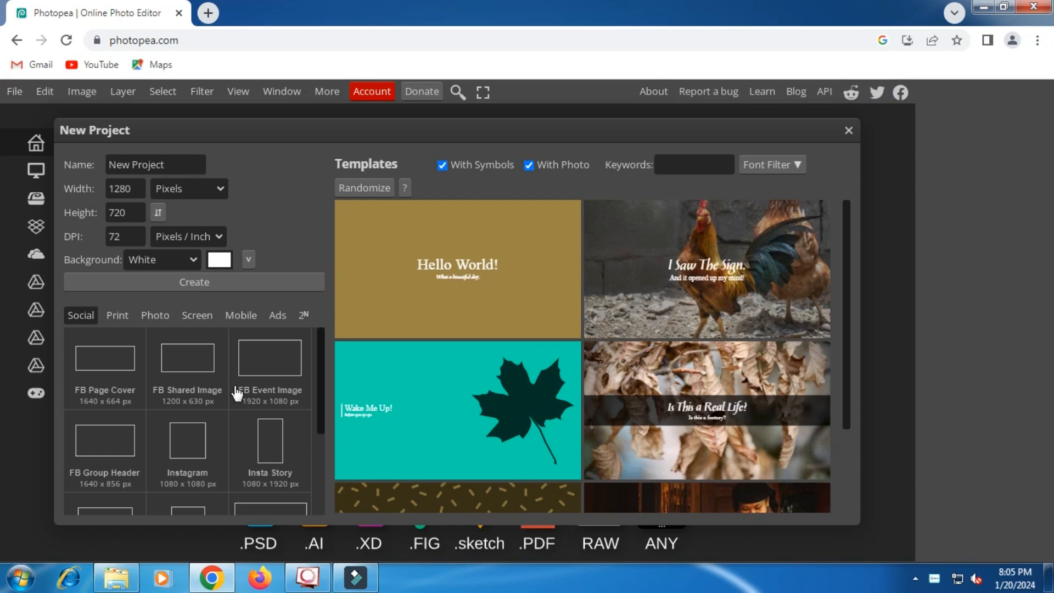
pyautogui.click(188, 436)
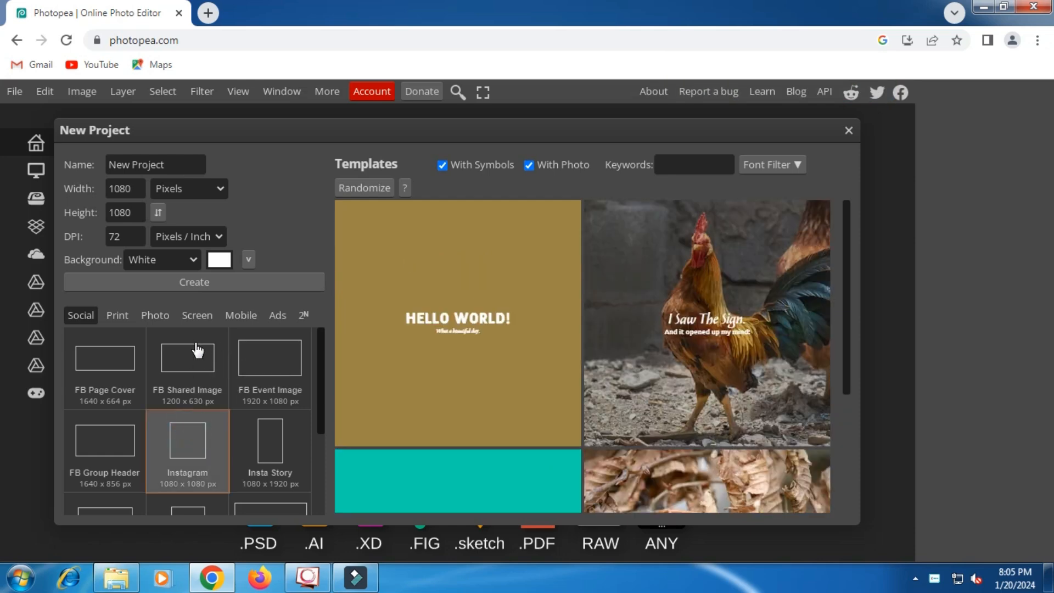
pyautogui.click(197, 287)
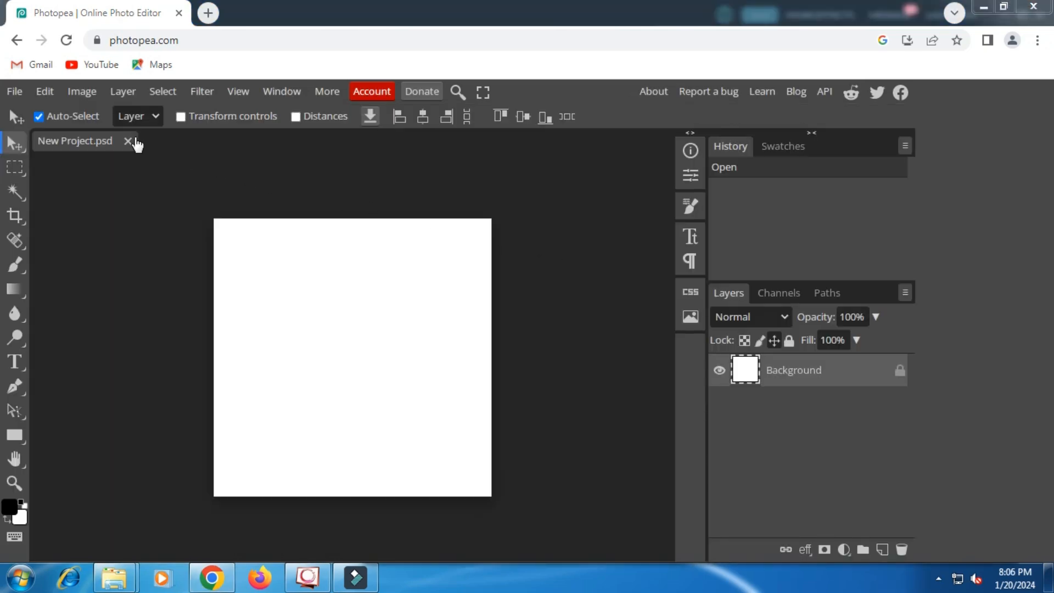
# - Place the image _1a163347-f656-46fa-96b8-7dc3cefac7c0 from the Downloads folder into the project
pyautogui.click(15, 91)
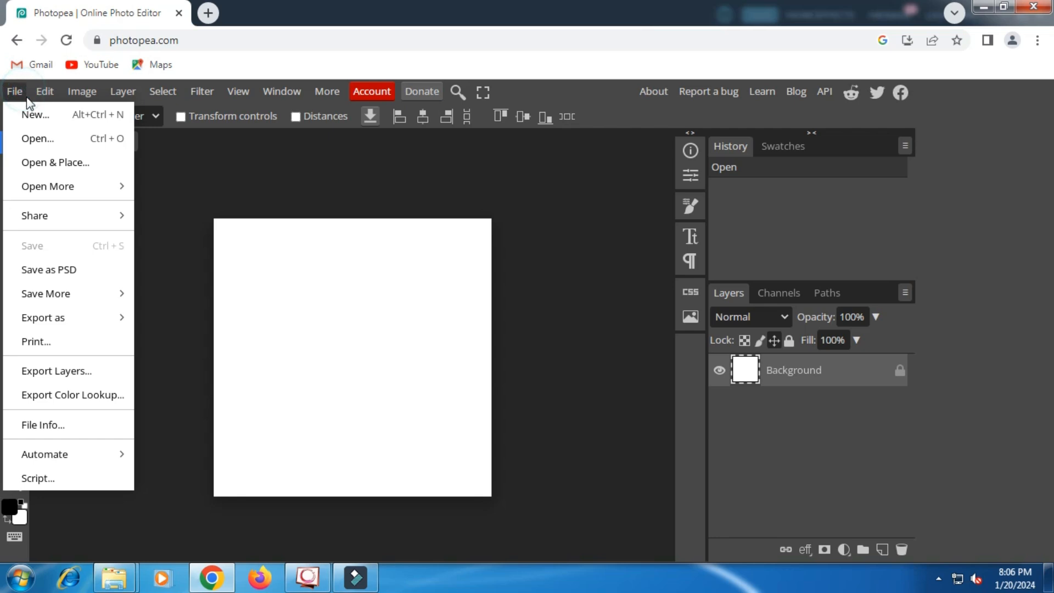
pyautogui.click(50, 163)
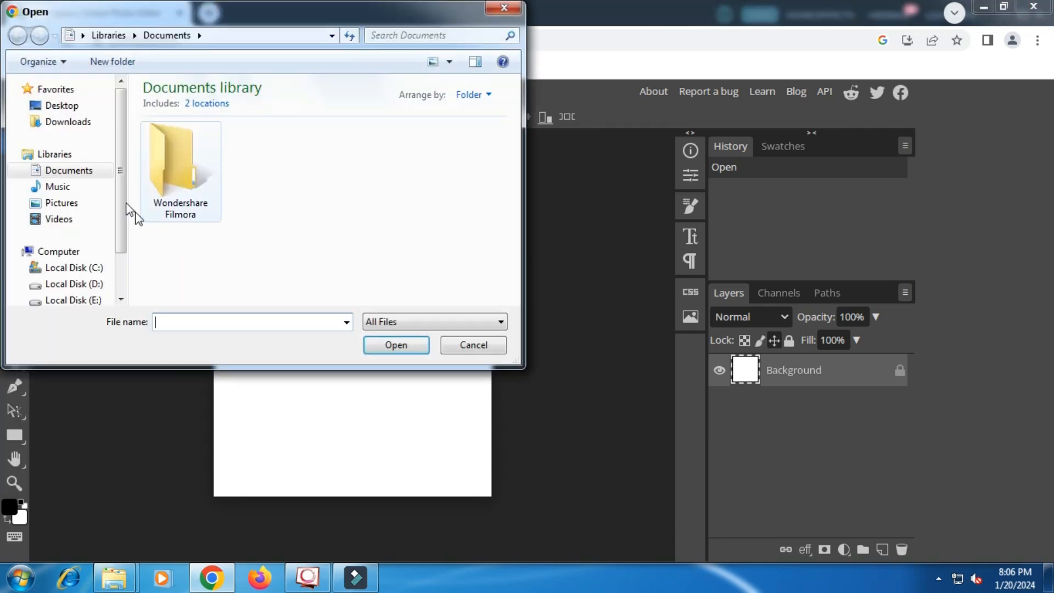
pyautogui.click(65, 122)
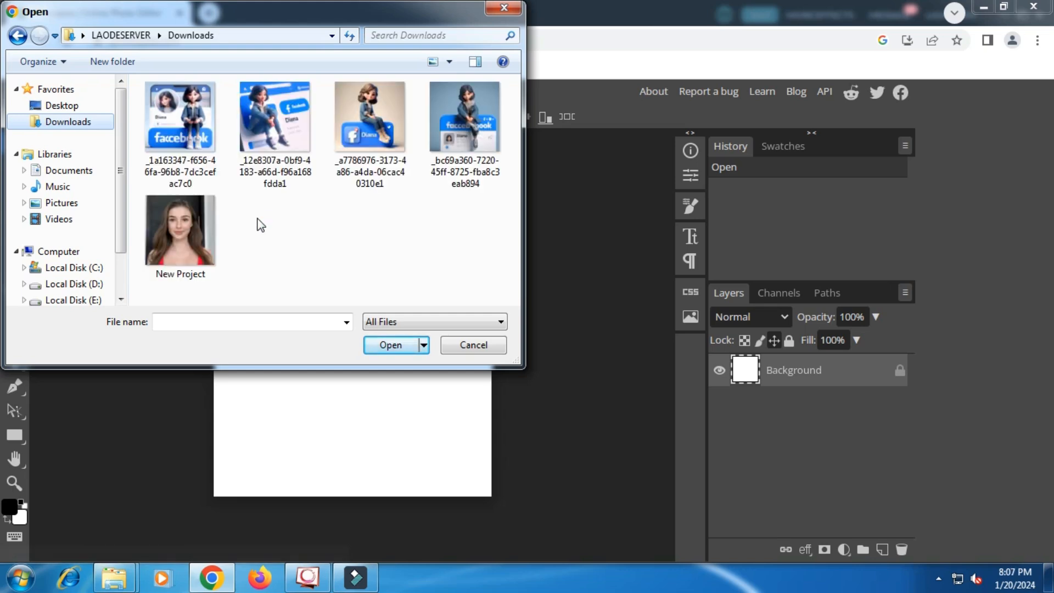
pyautogui.click(212, 175)
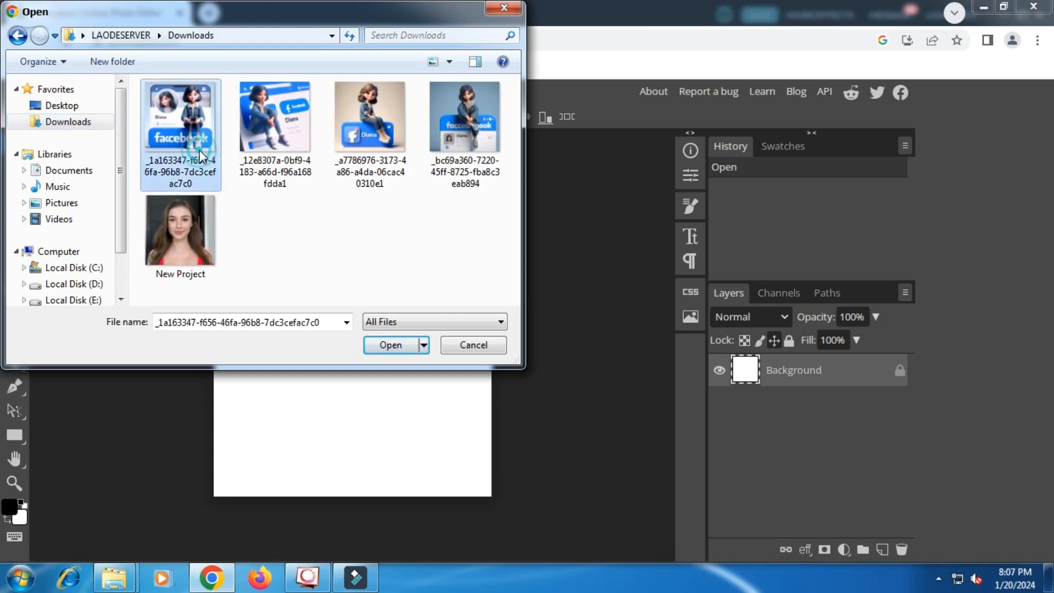
pyautogui.click(389, 345)
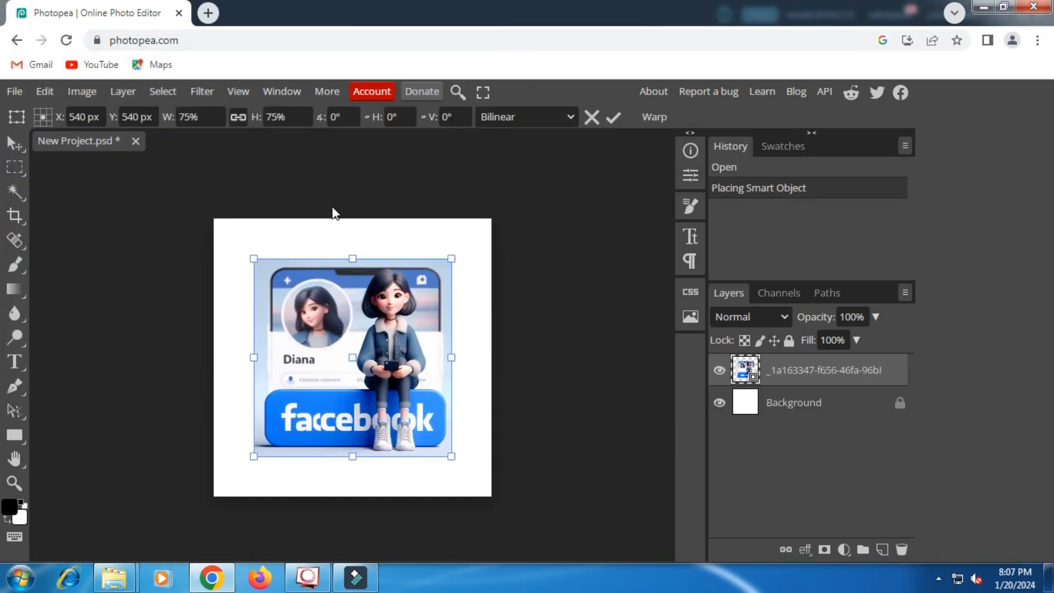
# - Scale the placed image to 108% in width and height and flatten it with the white background
pyautogui.moveTo(168, 122); pyautogui.dragTo(197, 124)
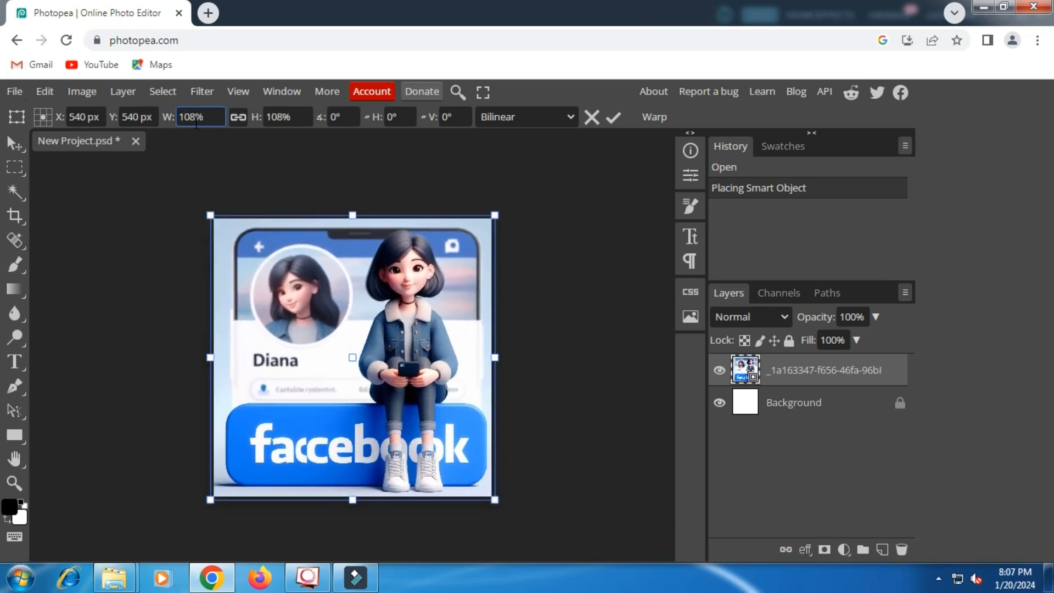
pyautogui.click(613, 117)
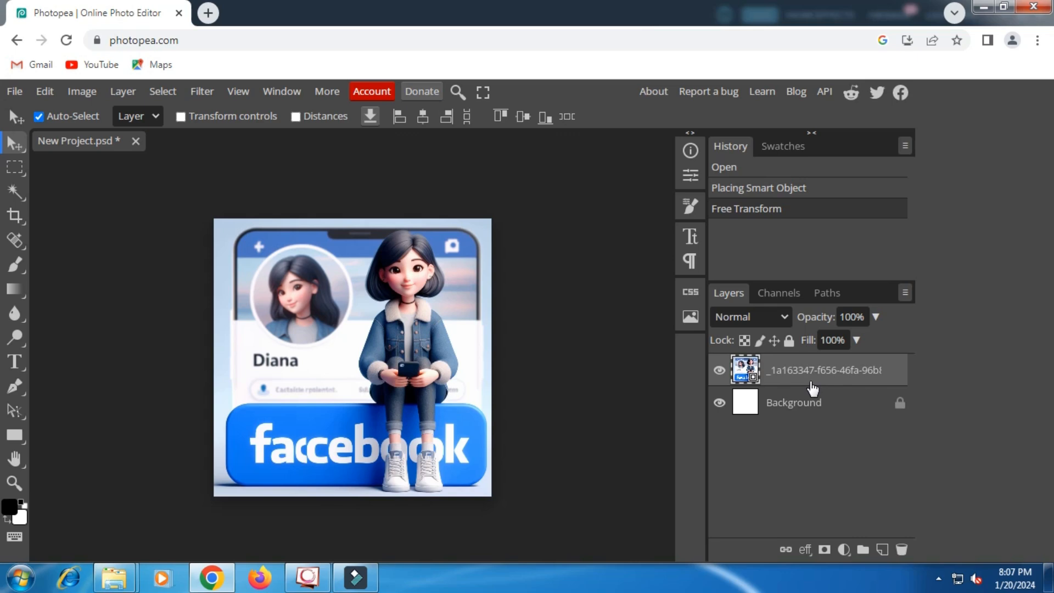
pyautogui.rightClick(808, 377)
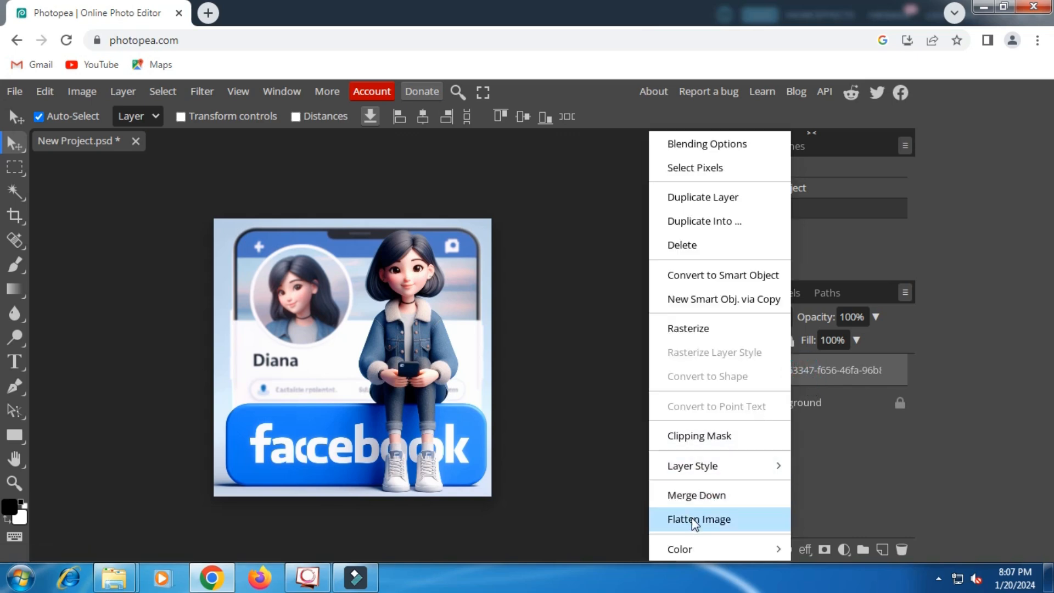
pyautogui.click(736, 521)
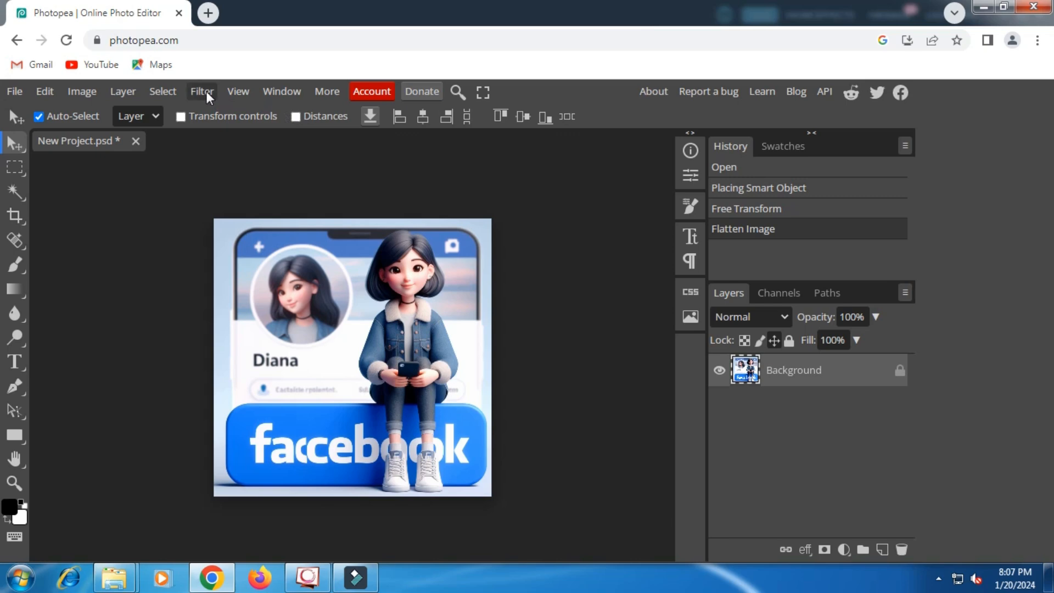
# - Install the Dezgo Text-to-Image plugin and return to the project canvas
pyautogui.click(283, 94)
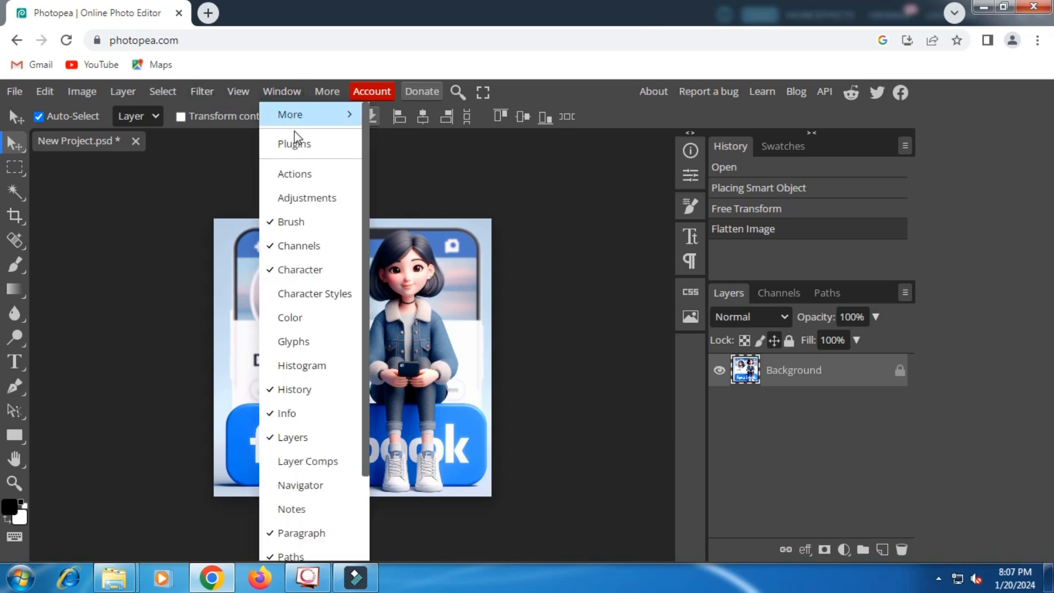
pyautogui.click(297, 144)
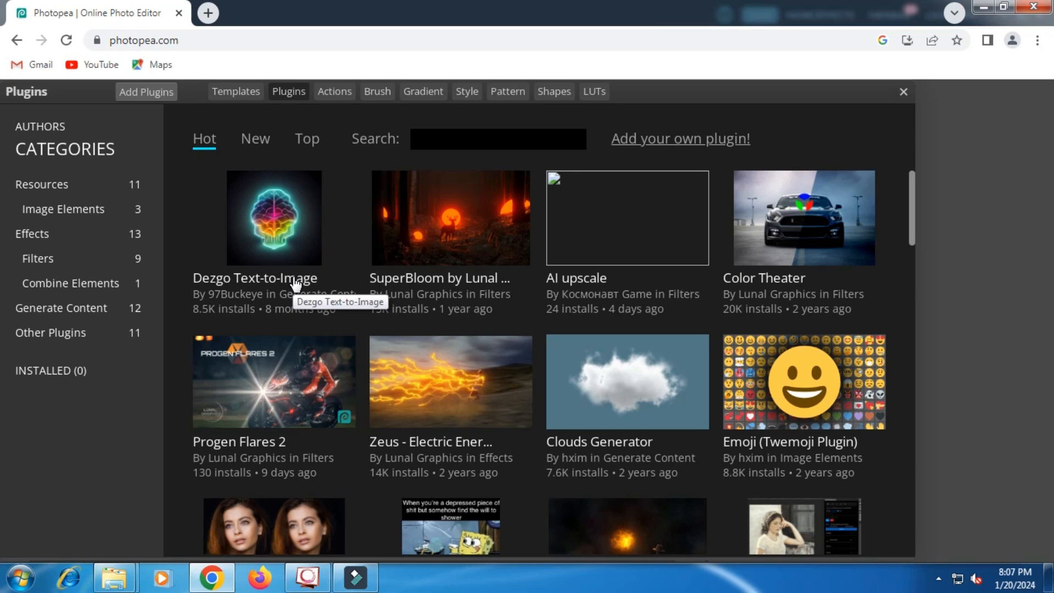
pyautogui.click(295, 284)
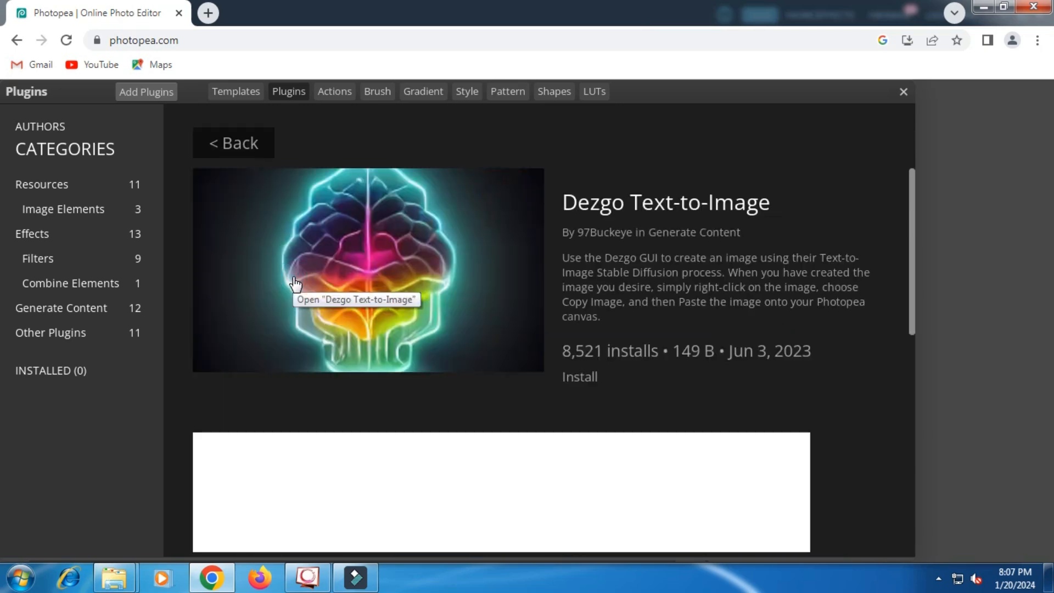
pyautogui.click(576, 378)
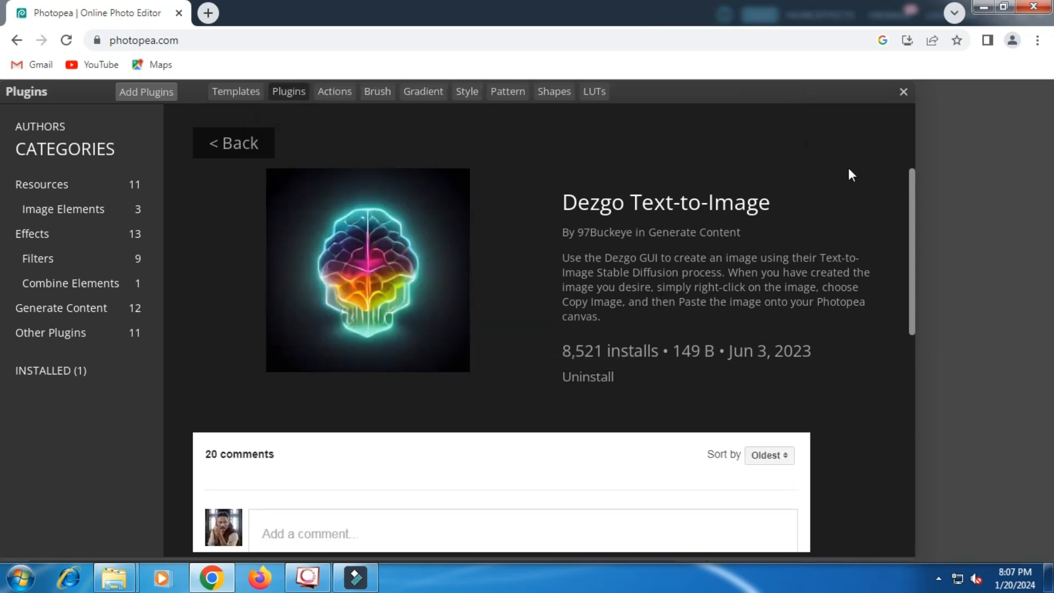
pyautogui.click(904, 92)
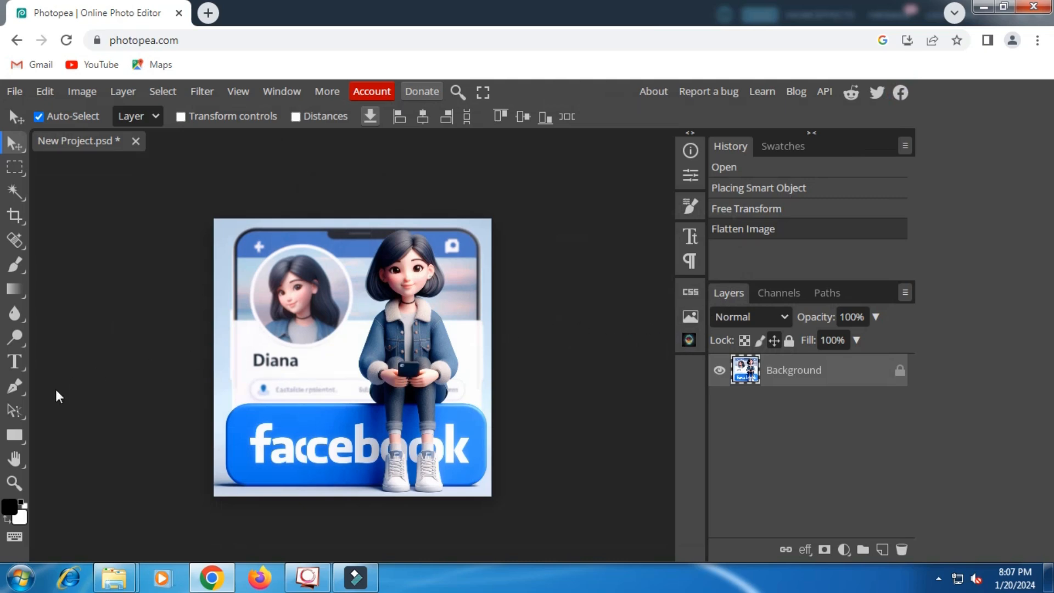
# - Move the canvas view aside, open the Dezgo plugin in Controlled Text-to-Image mode and enlarge its panel
pyautogui.click(18, 458)
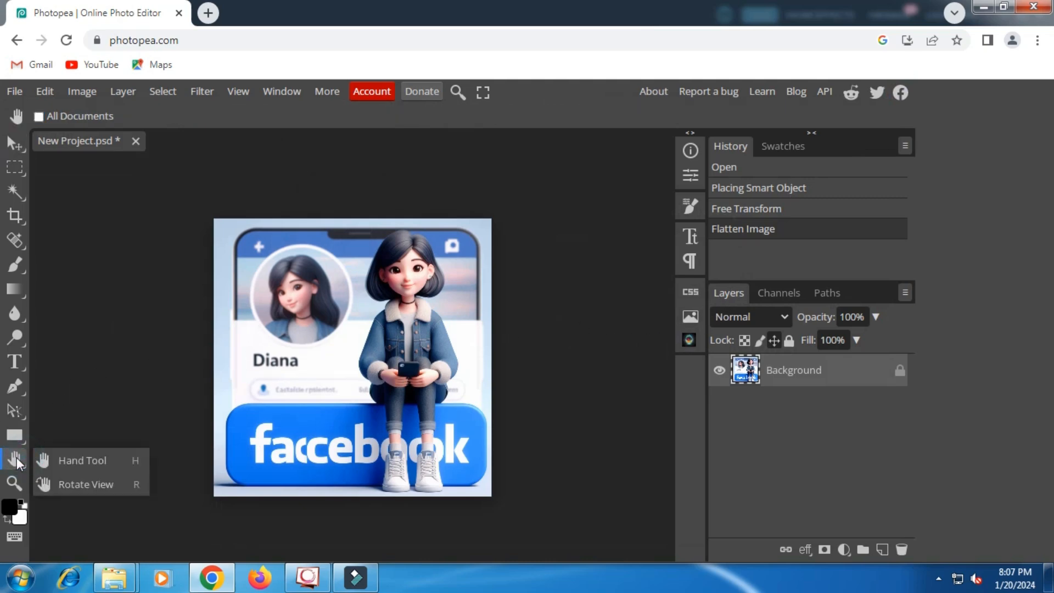
pyautogui.click(57, 457)
pyautogui.moveTo(322, 379); pyautogui.dragTo(181, 390)
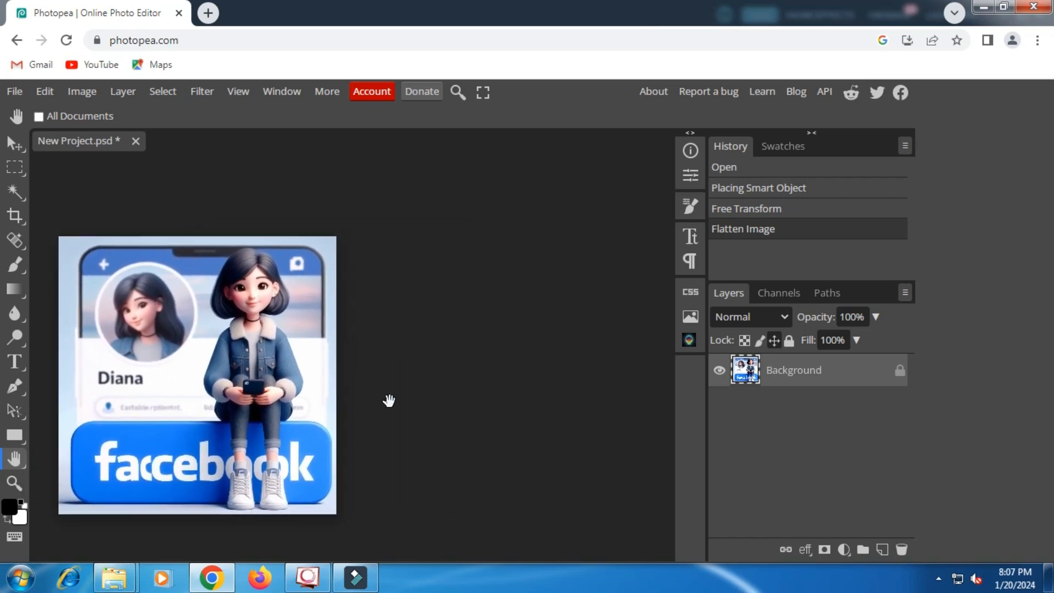
pyautogui.click(689, 340)
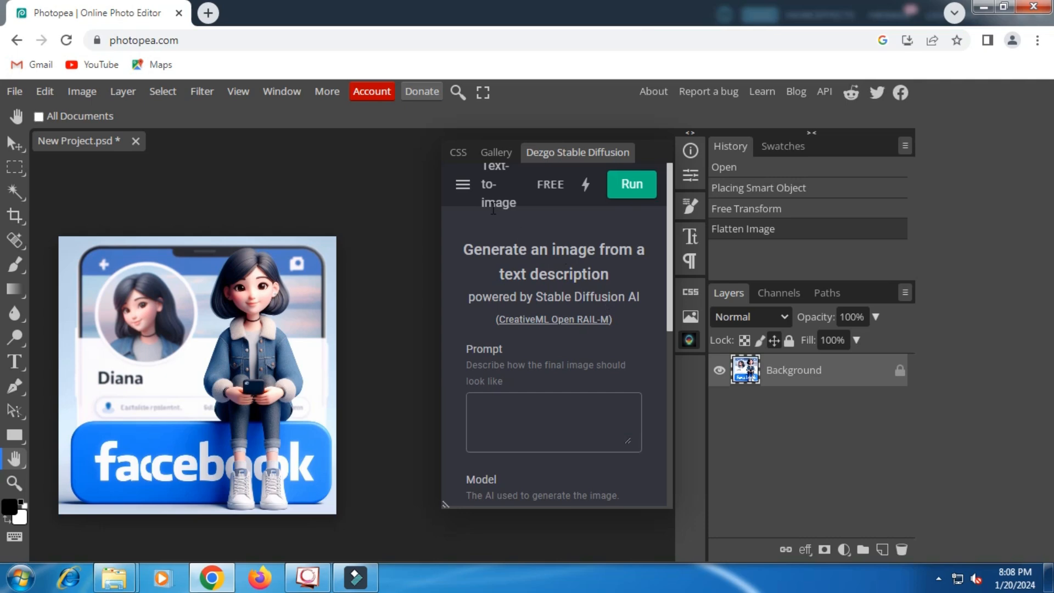
pyautogui.click(464, 186)
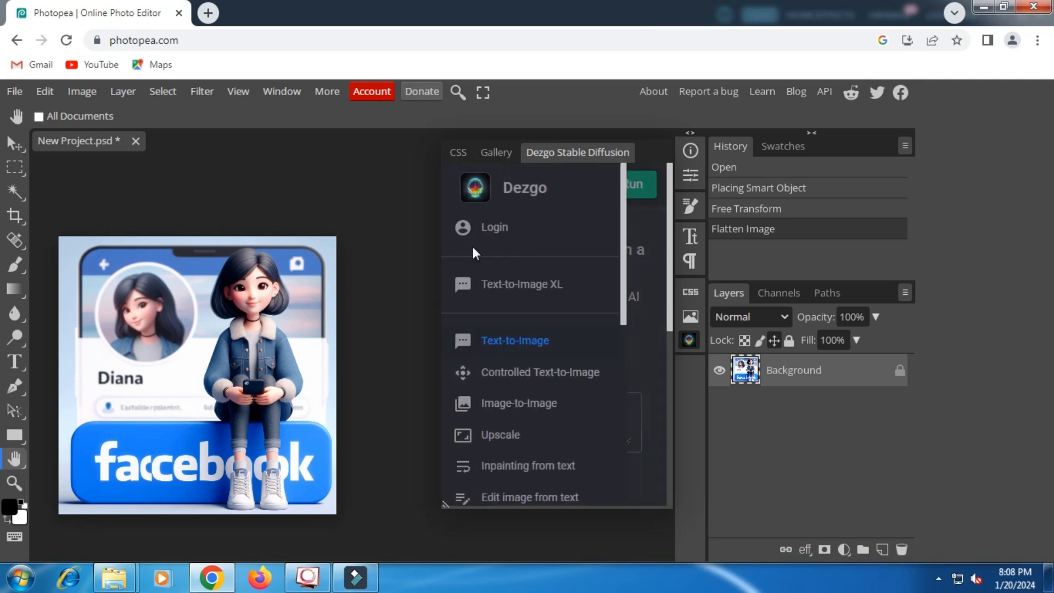
pyautogui.click(513, 373)
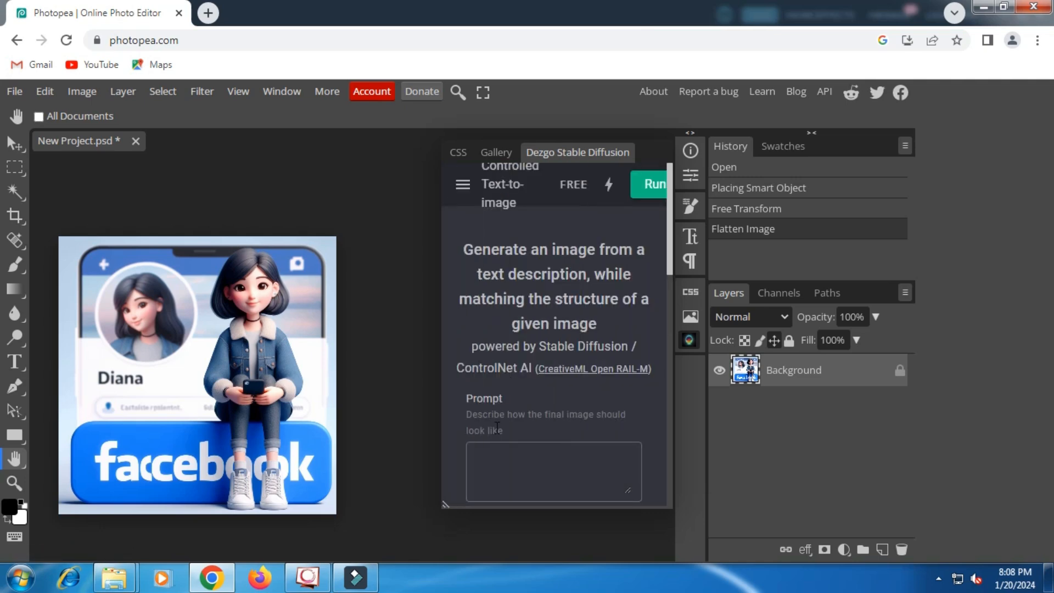
pyautogui.moveTo(445, 504); pyautogui.dragTo(386, 546)
# - Enter the prompt "3d art" and set the control model to Line Art
pyautogui.click(432, 417)
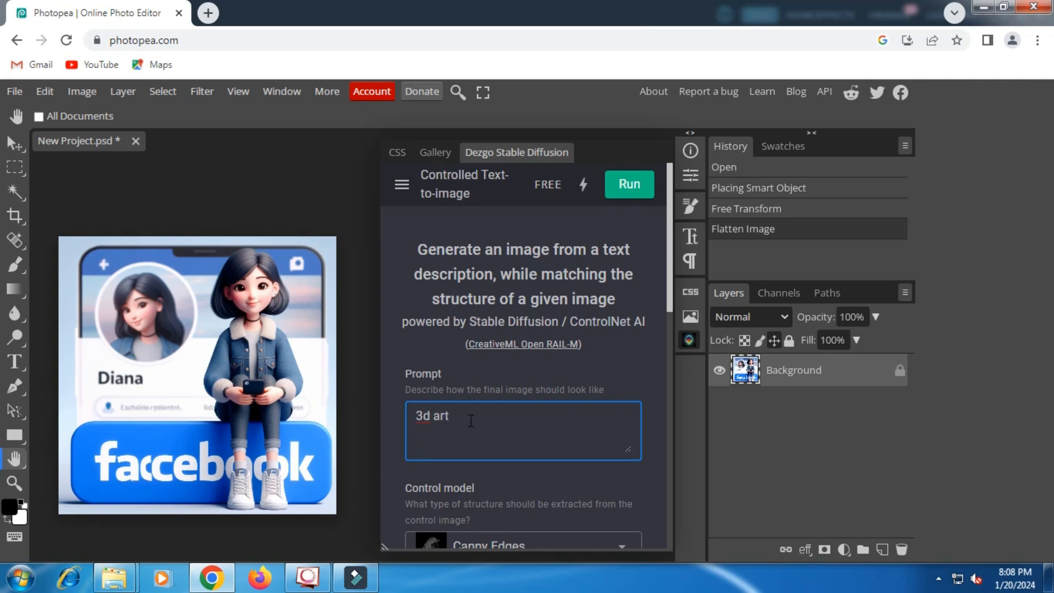
pyautogui.write('3d art')
pyautogui.scroll(-1, 471, 421)
pyautogui.click(623, 470)
pyautogui.click(493, 400)
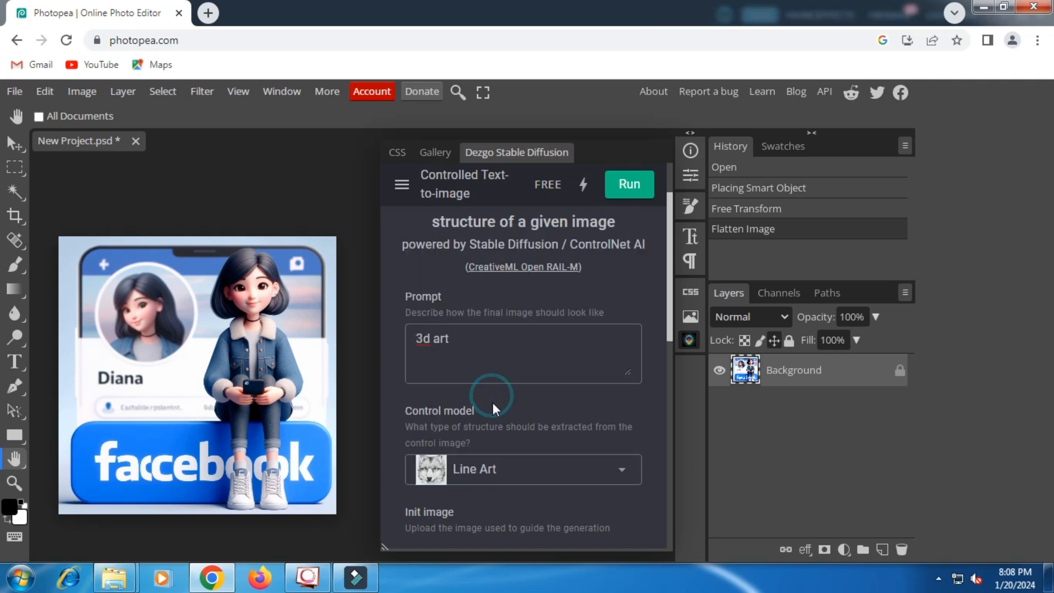
# - Upload the New Project portrait from the Downloads folder as the init image and check its preview
pyautogui.scroll(-2, 492, 406)
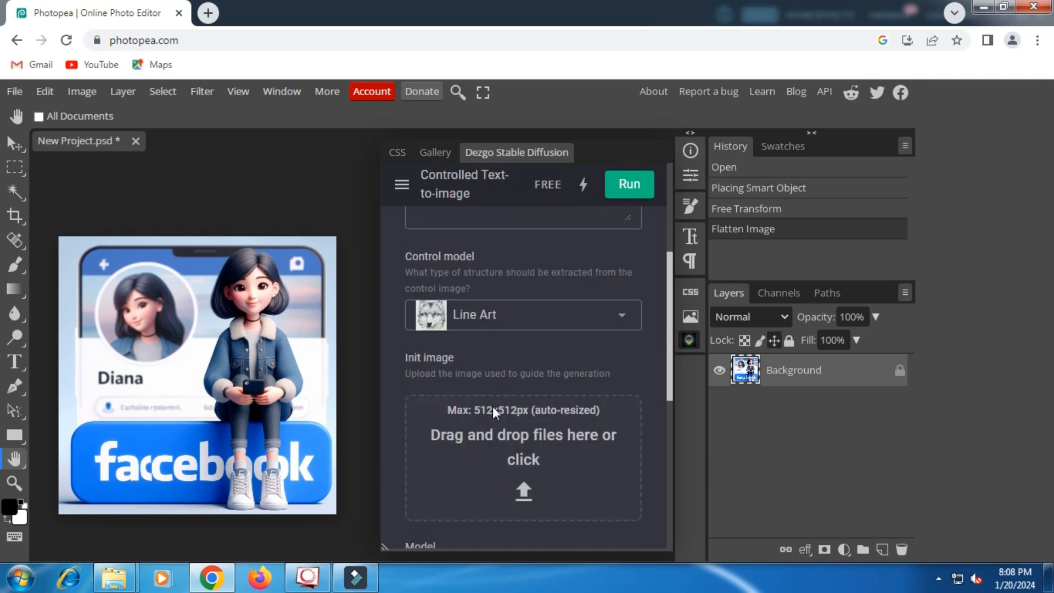
pyautogui.click(524, 490)
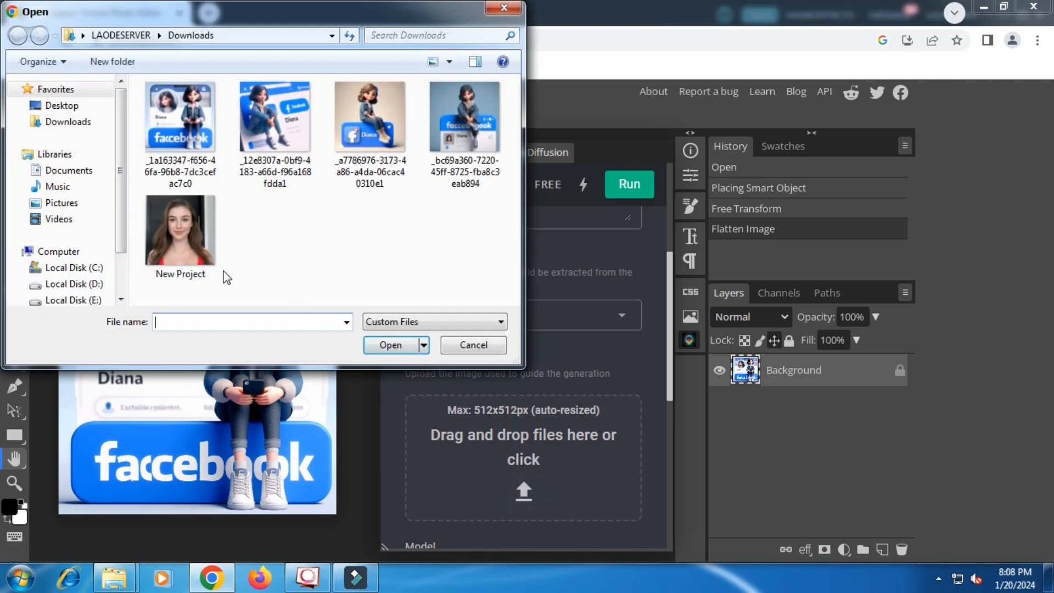
pyautogui.click(200, 258)
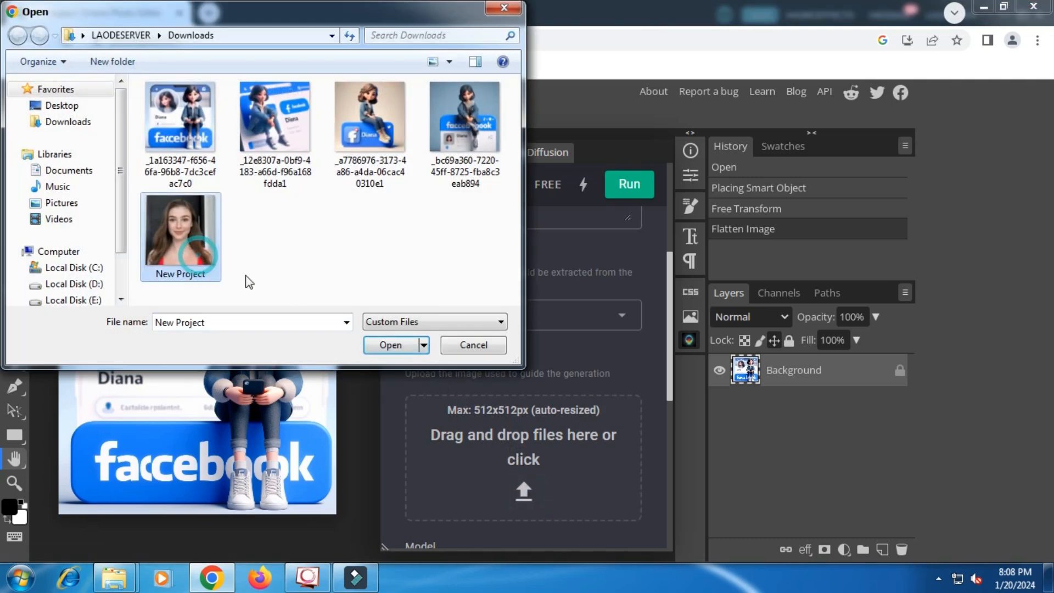
pyautogui.click(392, 346)
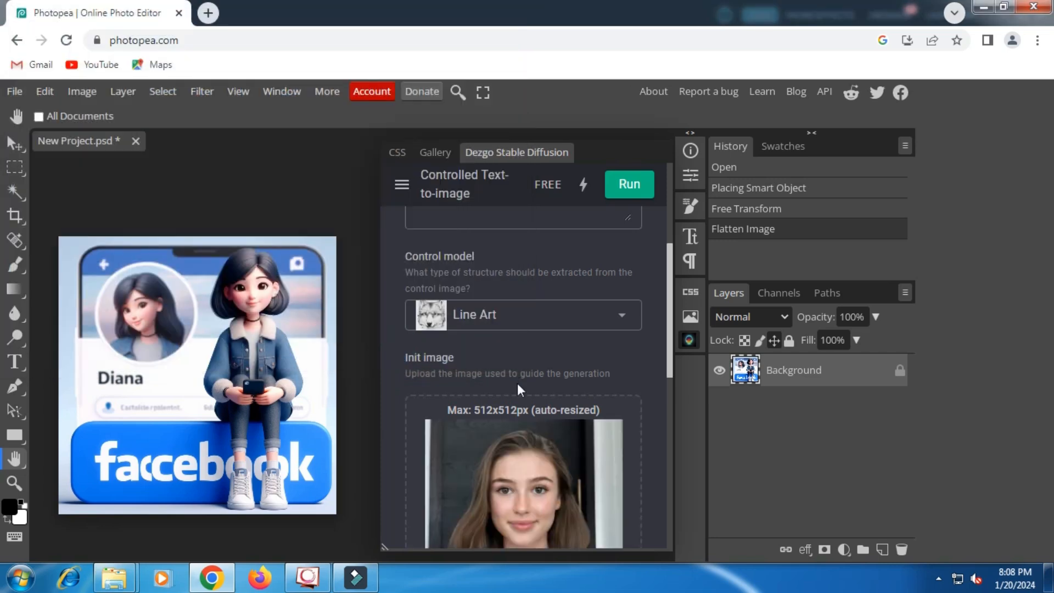
pyautogui.scroll(-2, 517, 383)
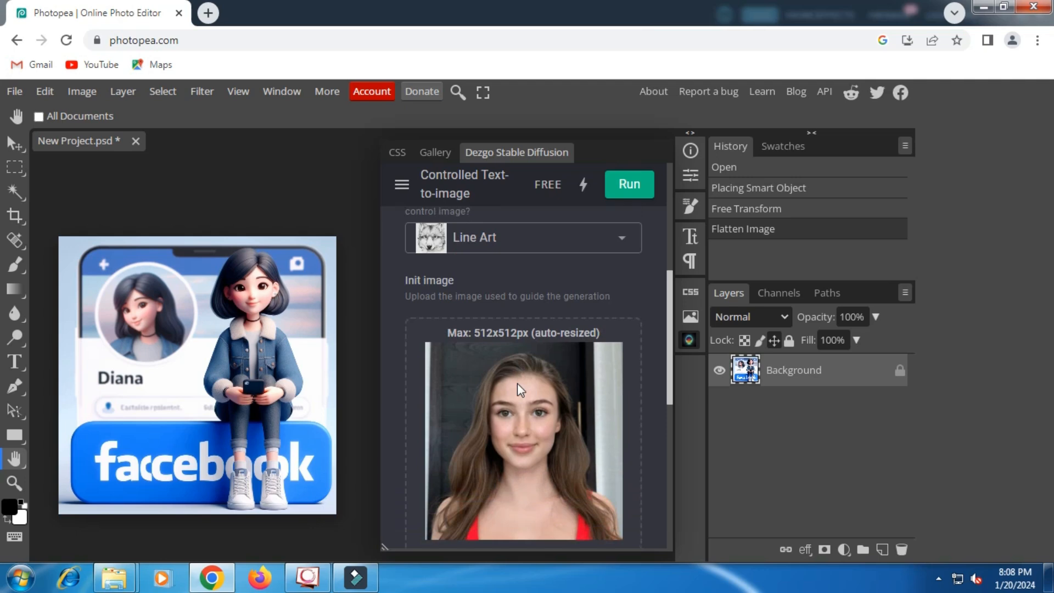
pyautogui.scroll(2, 517, 383)
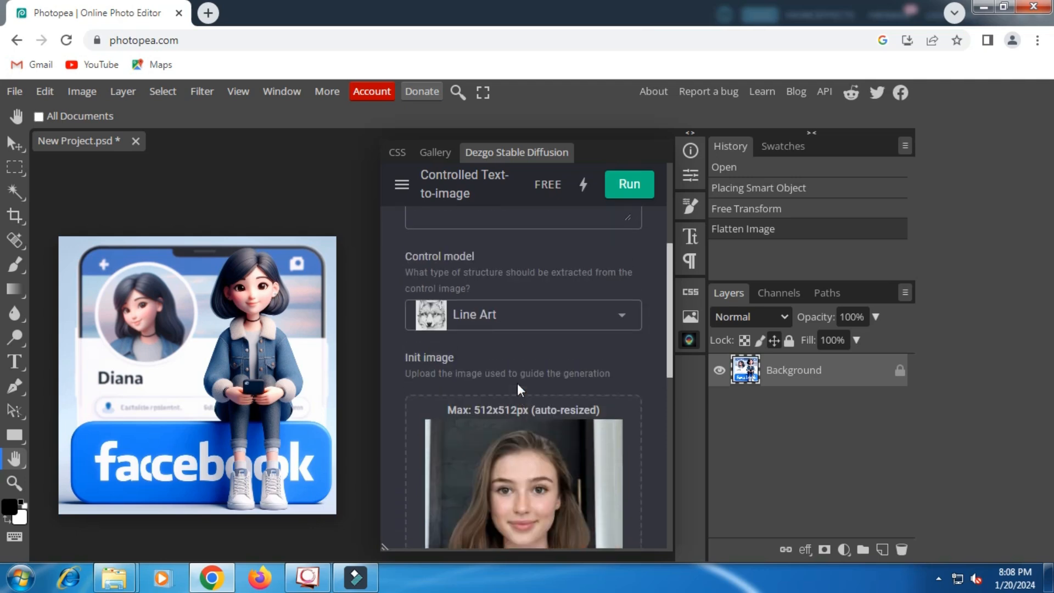
# - Set the generation model to Dreamix 1 (3d_render)
pyautogui.scroll(-5, 517, 383)
pyautogui.scroll(-4, 517, 383)
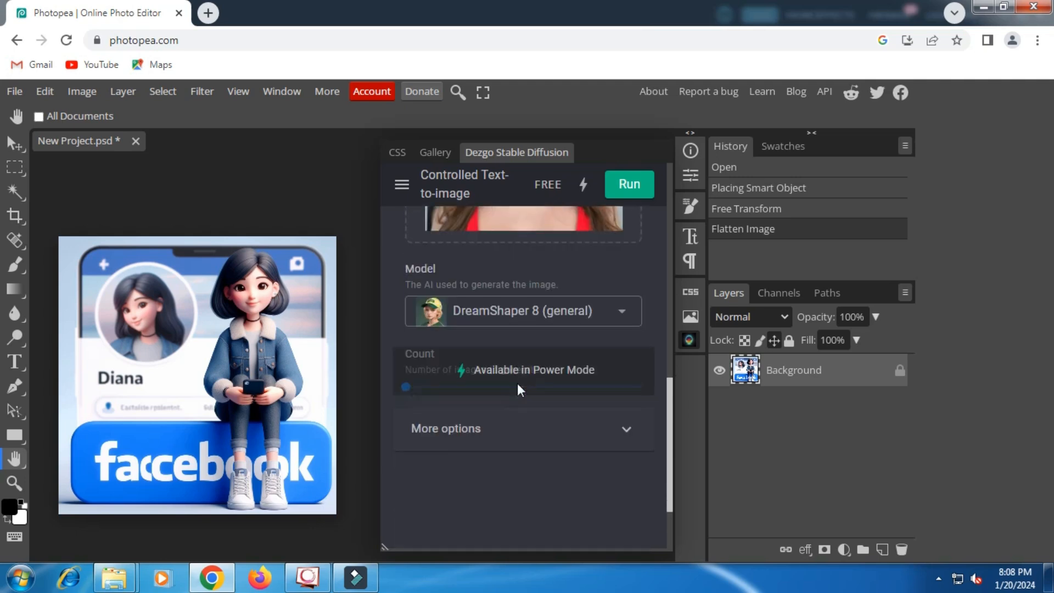
pyautogui.click(624, 311)
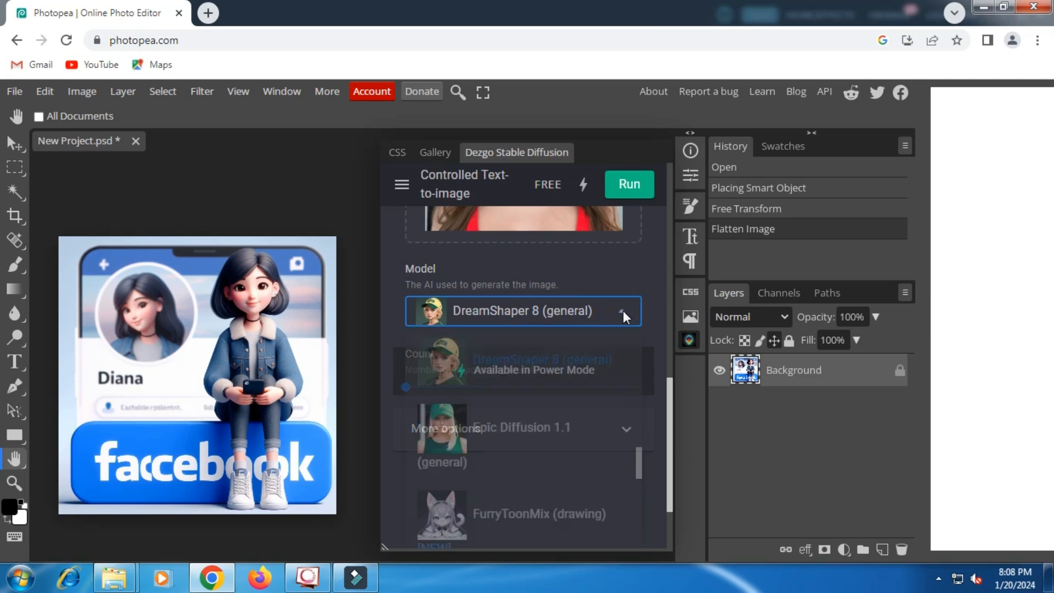
pyautogui.scroll(-1, 516, 415)
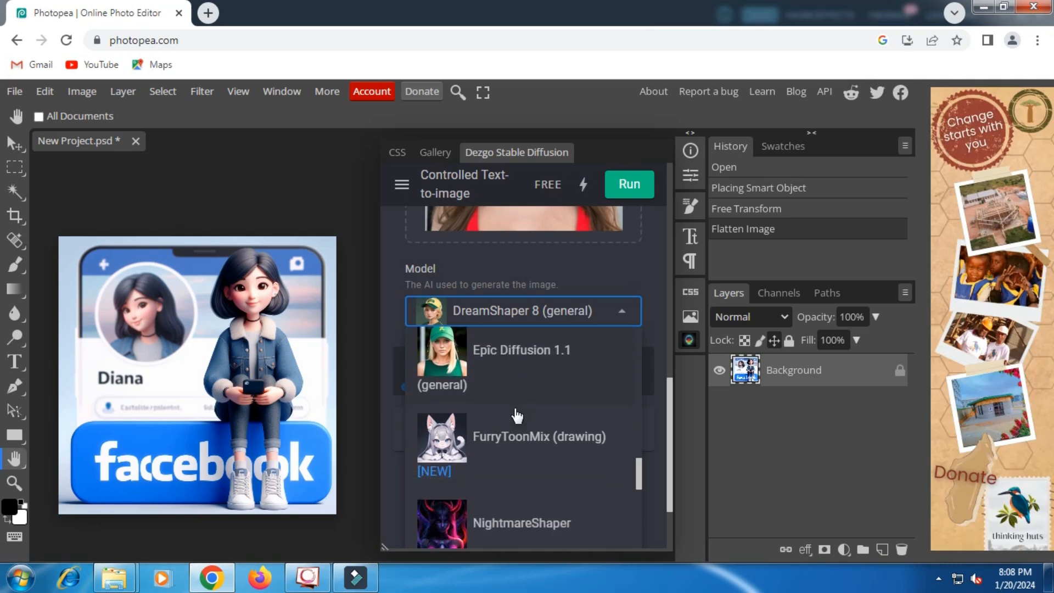
pyautogui.scroll(3, 516, 416)
pyautogui.scroll(1, 517, 415)
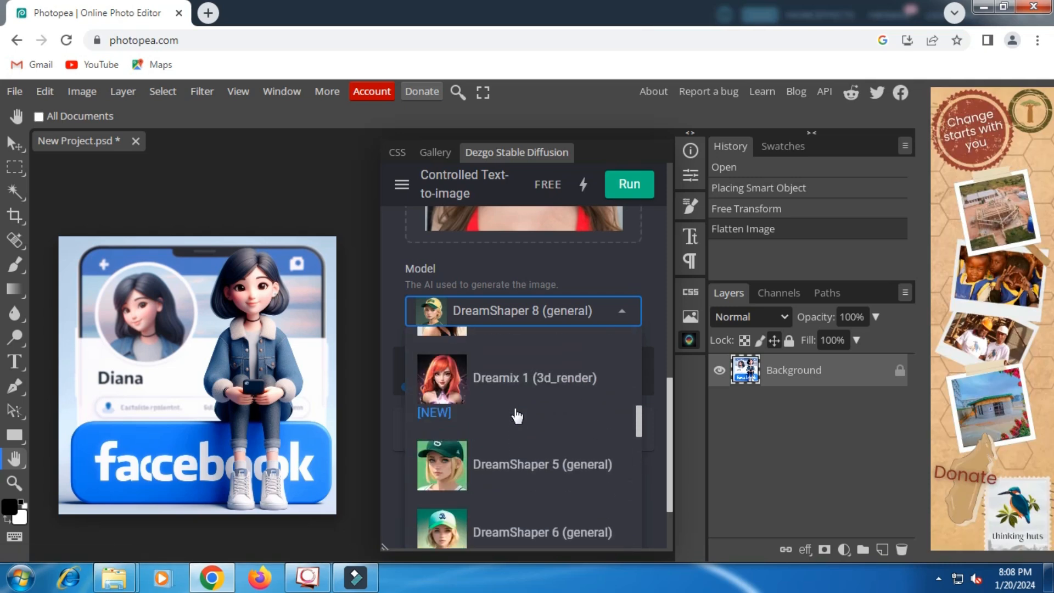
pyautogui.click(527, 379)
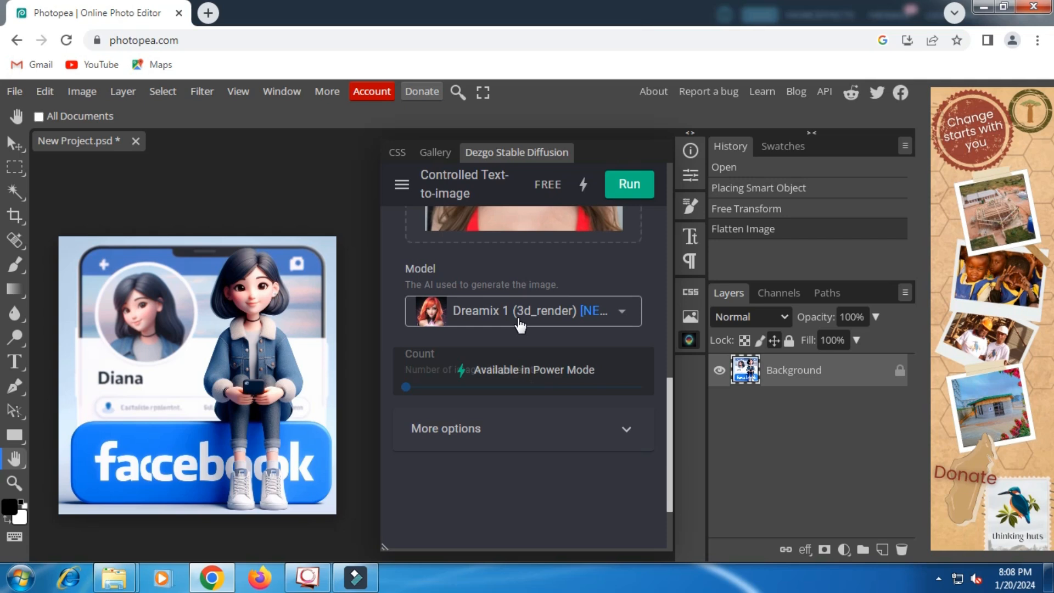
# - Expand the additional generation options and set Guidance to 5
pyautogui.click(626, 433)
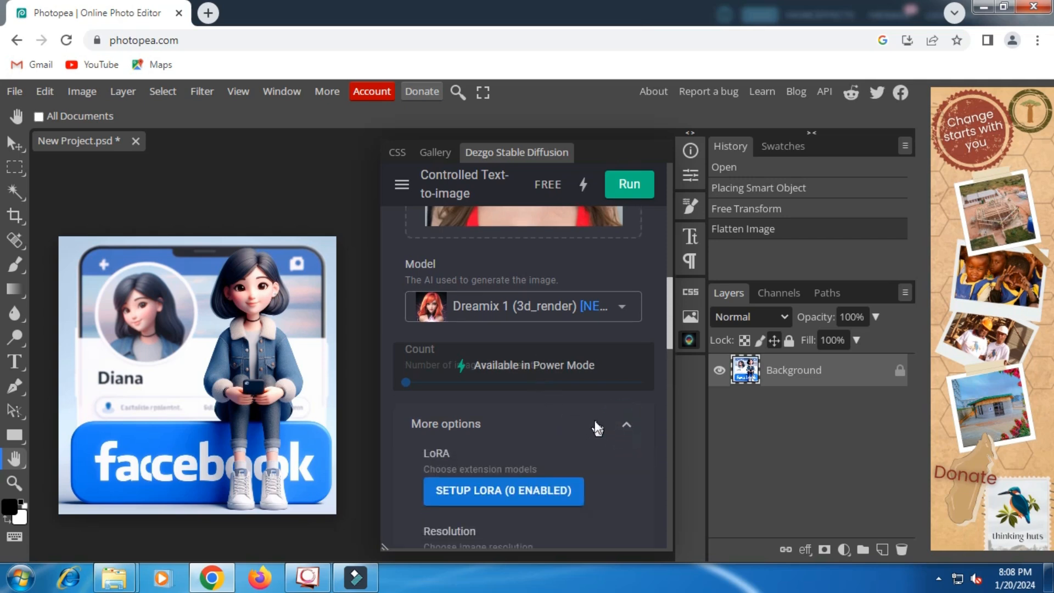
pyautogui.scroll(-4, 596, 426)
pyautogui.scroll(-6, 595, 420)
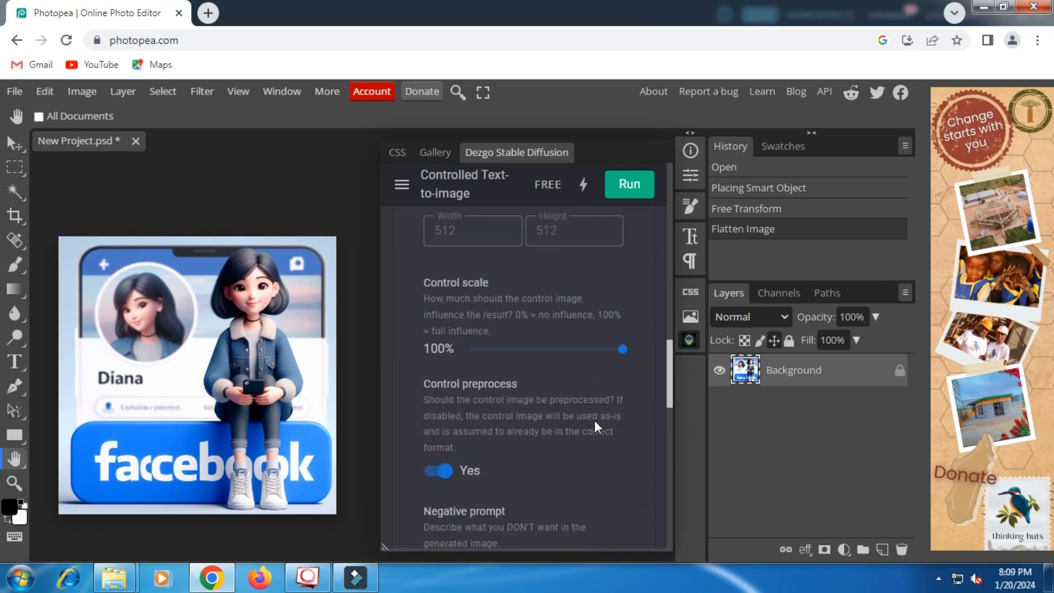
pyautogui.scroll(-2, 595, 420)
pyautogui.scroll(-3, 568, 469)
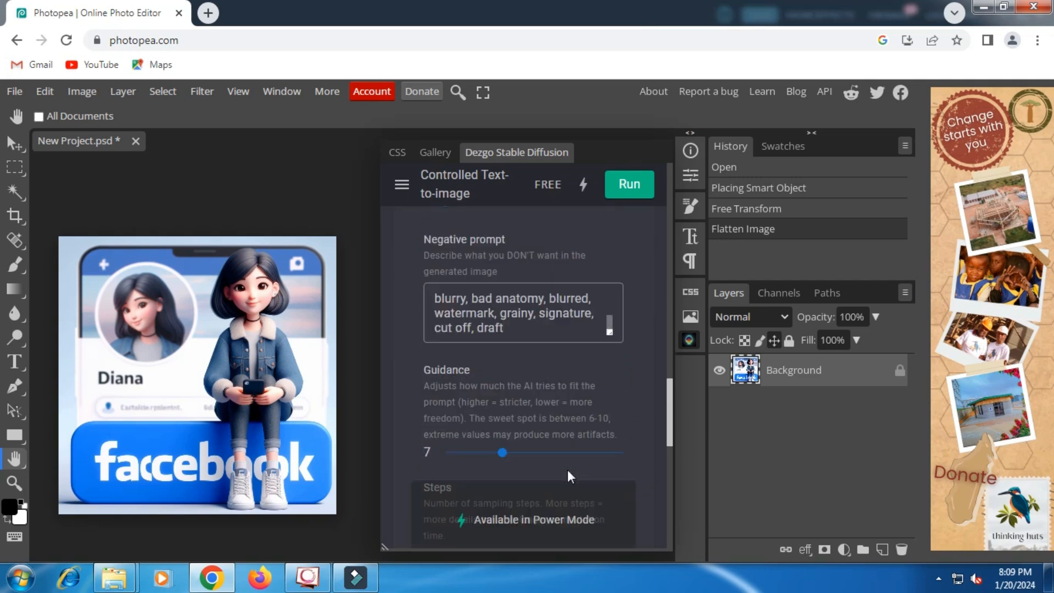
pyautogui.scroll(-1, 559, 470)
pyautogui.moveTo(502, 337); pyautogui.dragTo(484, 345)
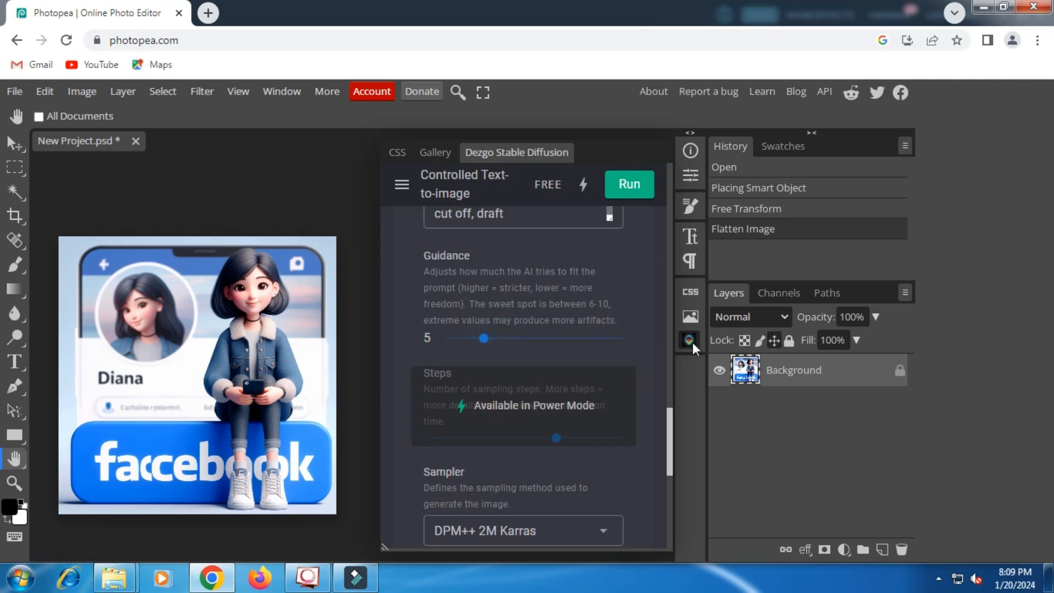
# - Run the image generation and compare the generated portrait with the uploaded init image
pyautogui.scroll(2, 633, 347)
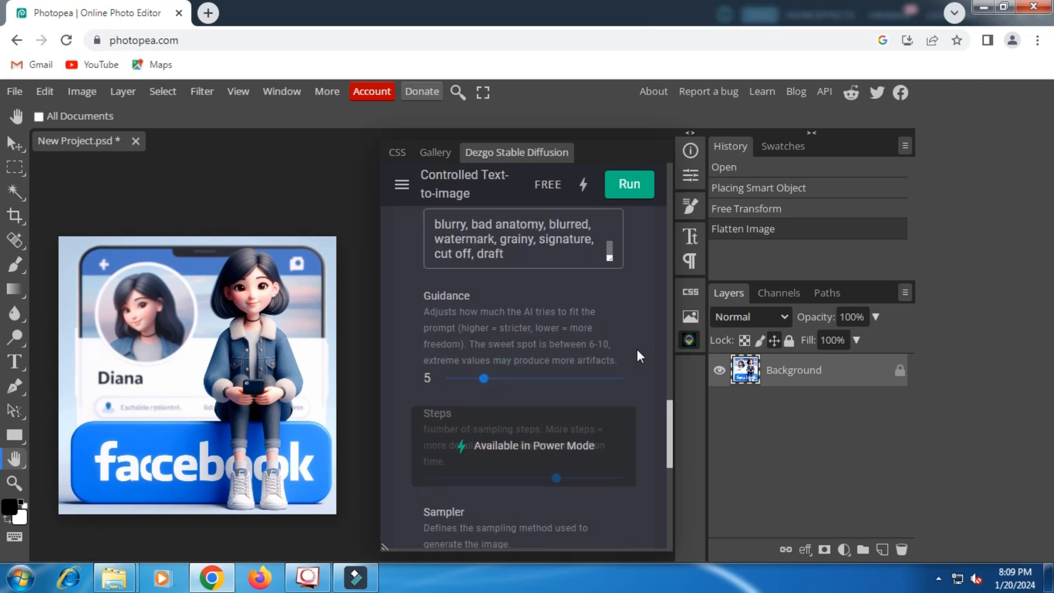
pyautogui.click(628, 191)
pyautogui.scroll(-10, 637, 308)
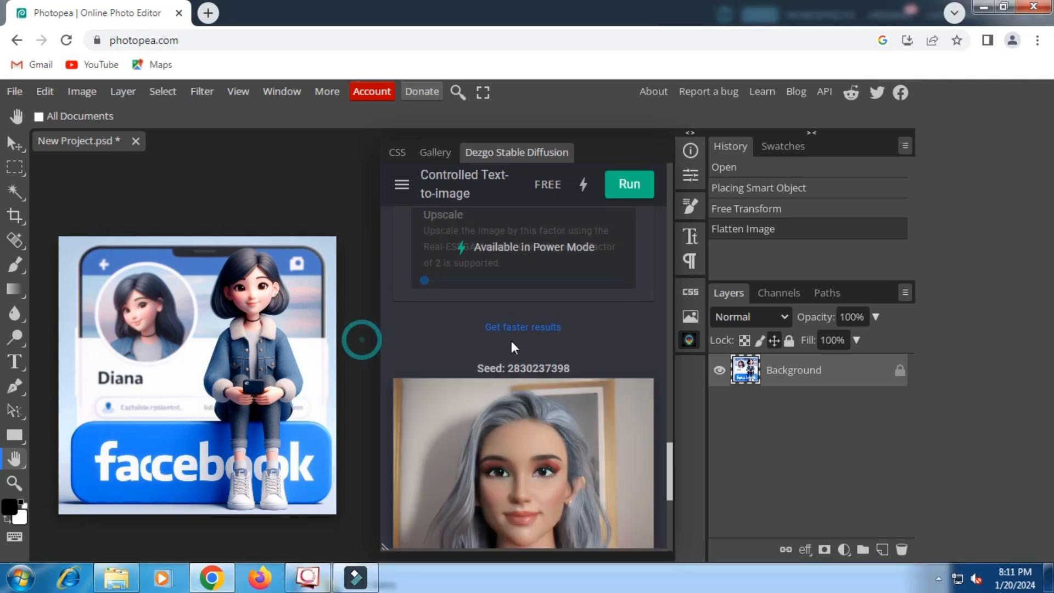
pyautogui.scroll(-3, 530, 340)
pyautogui.scroll(-1, 529, 343)
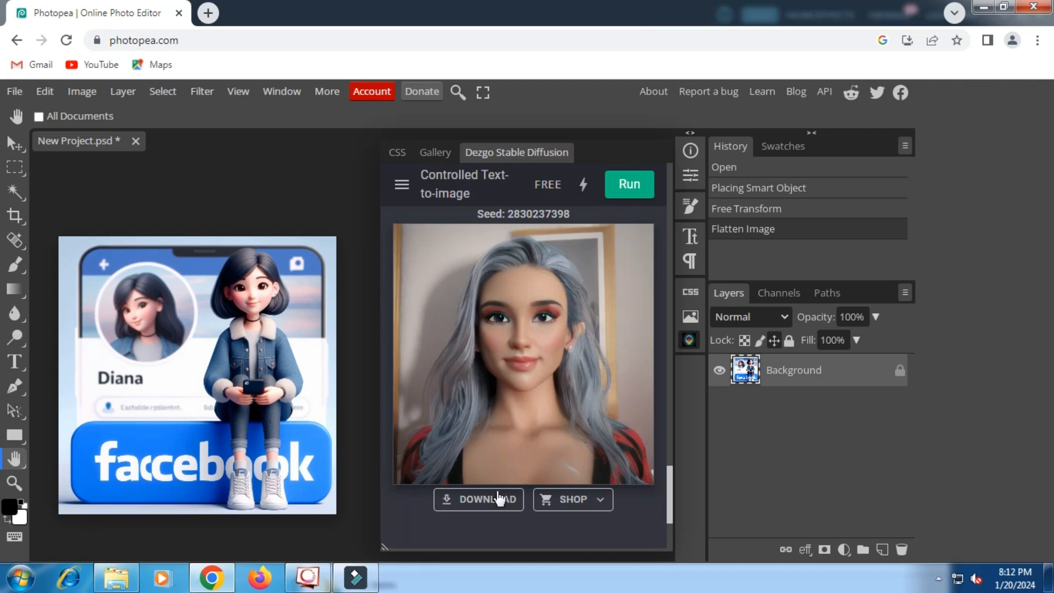
pyautogui.scroll(10, 525, 364)
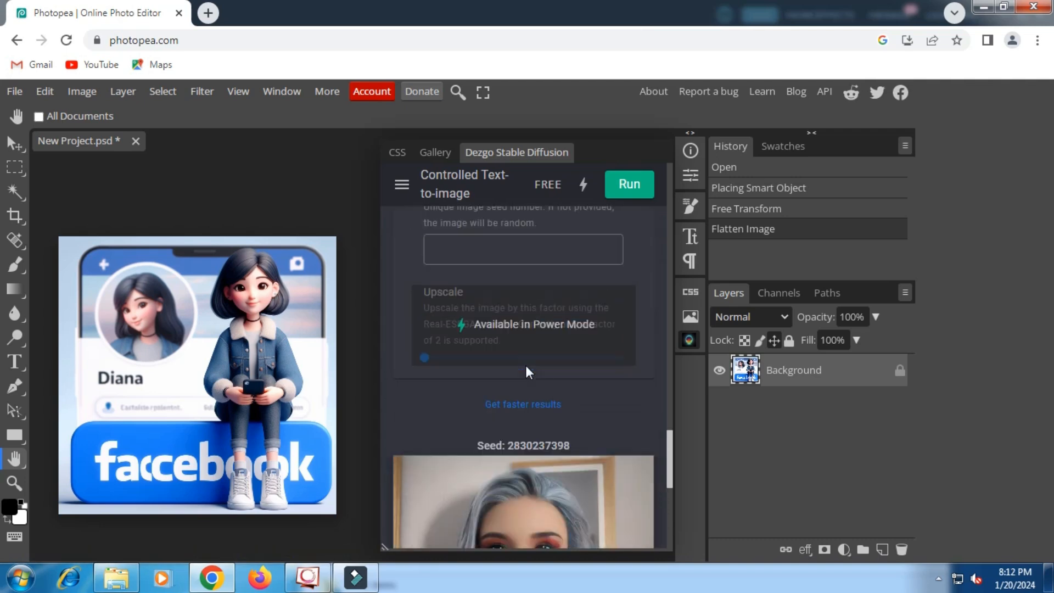
pyautogui.scroll(5, 525, 365)
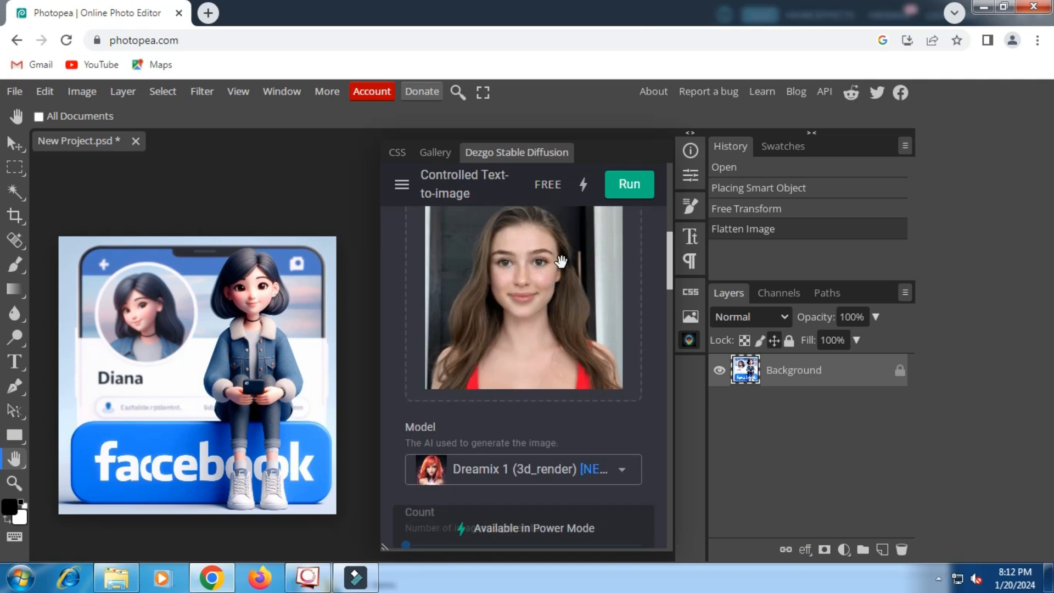
pyautogui.scroll(-10, 535, 329)
pyautogui.scroll(-10, 535, 344)
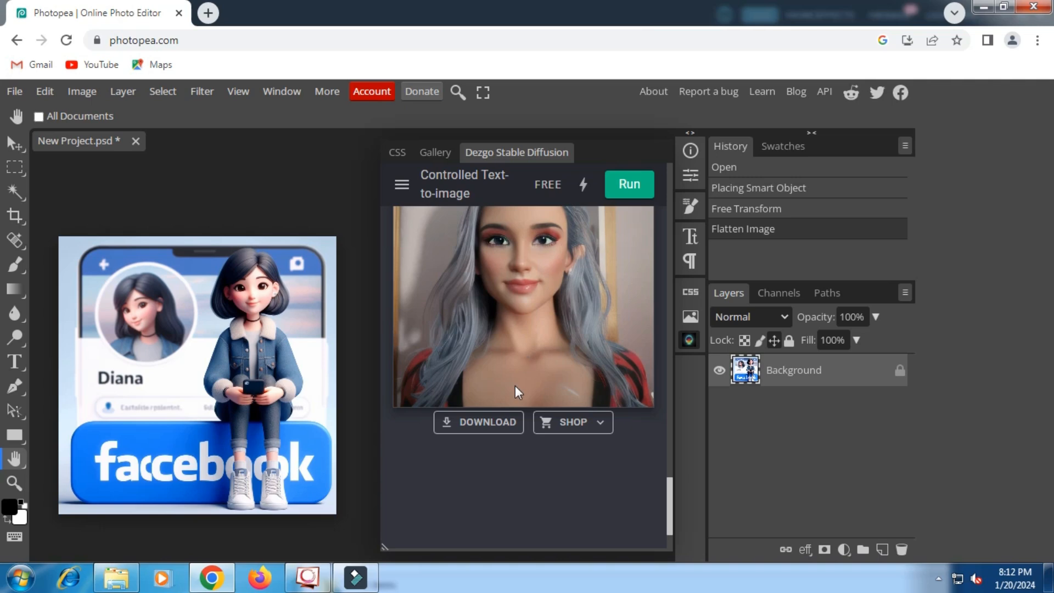
# - Download the generated portrait, then close the Dezgo plugin and the browser's download bar
pyautogui.click(483, 422)
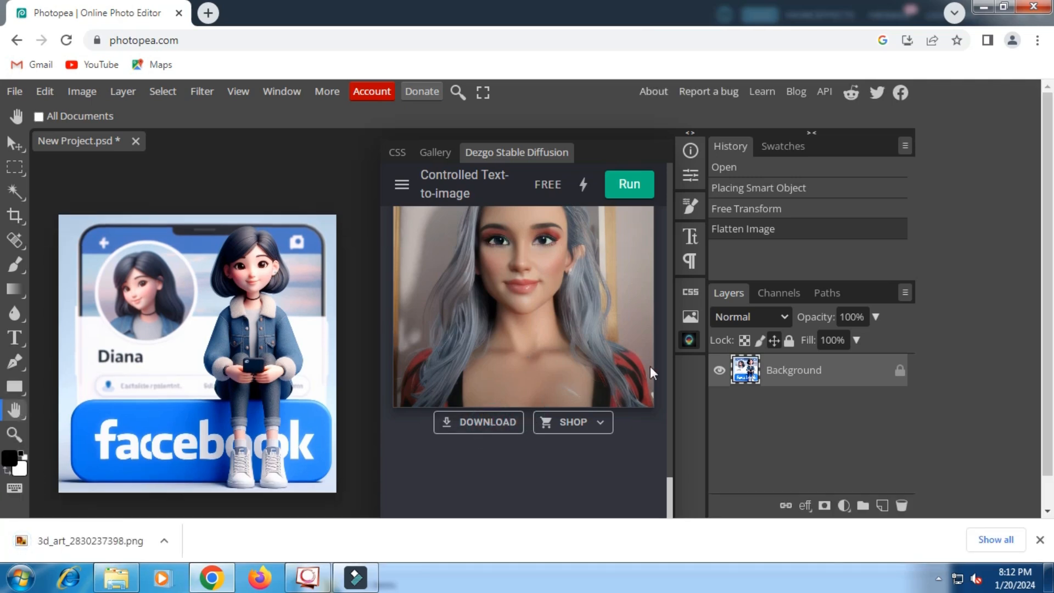
pyautogui.click(690, 341)
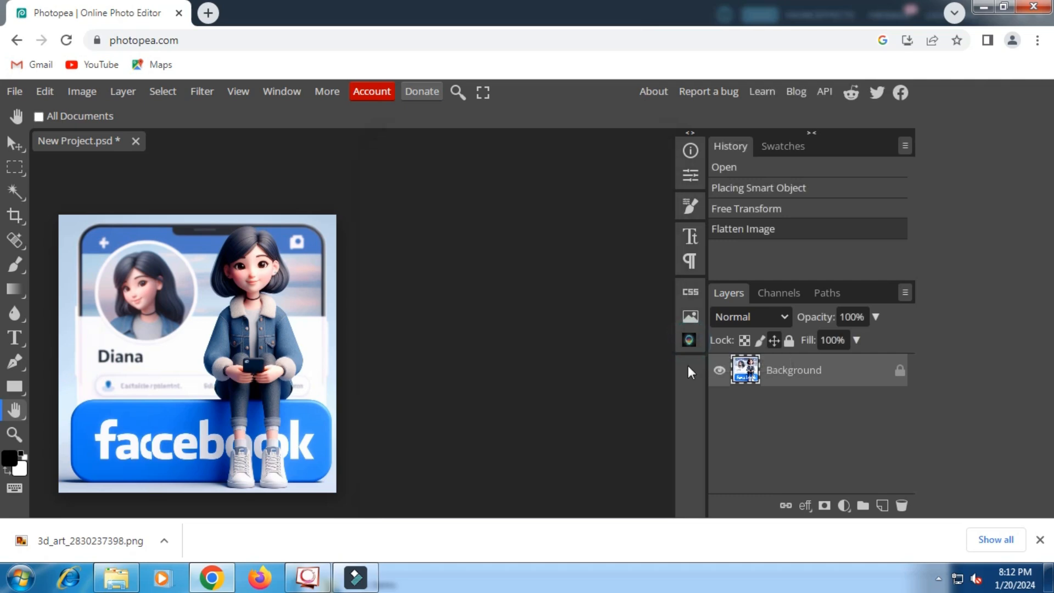
pyautogui.click(1040, 539)
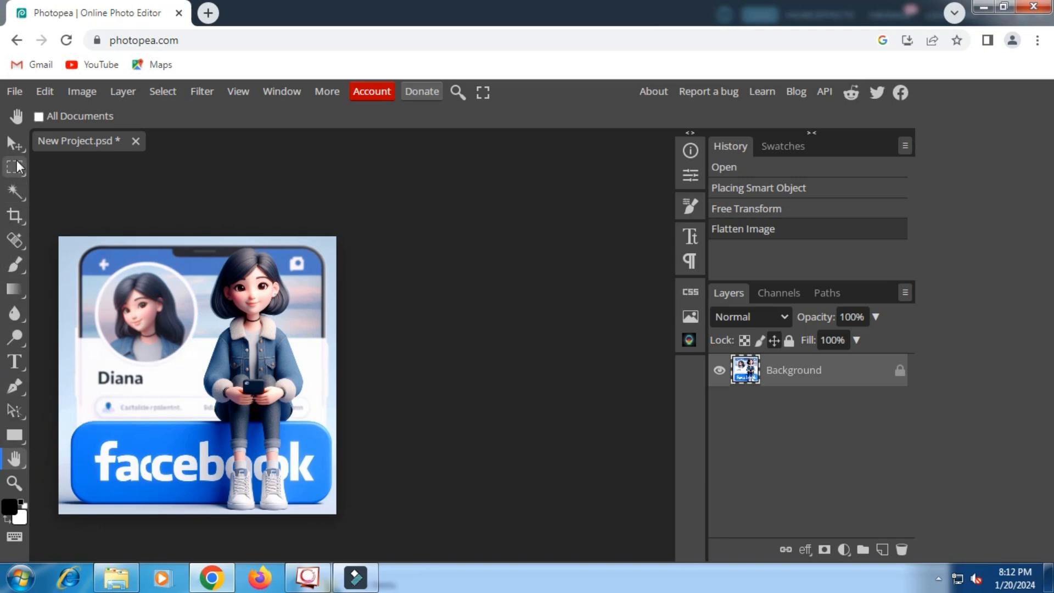
pyautogui.click(20, 91)
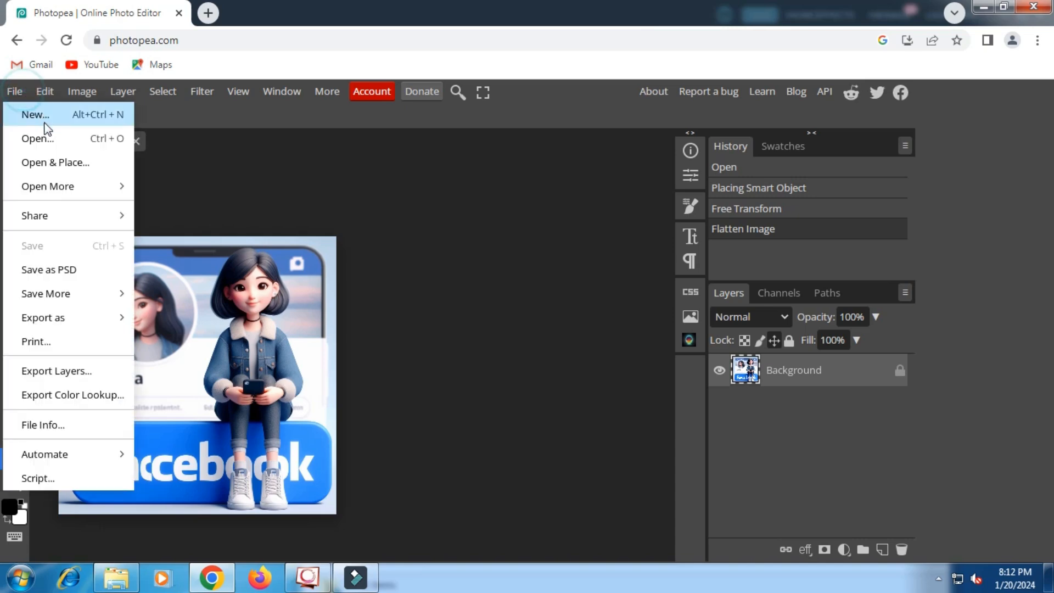
pyautogui.click(53, 160)
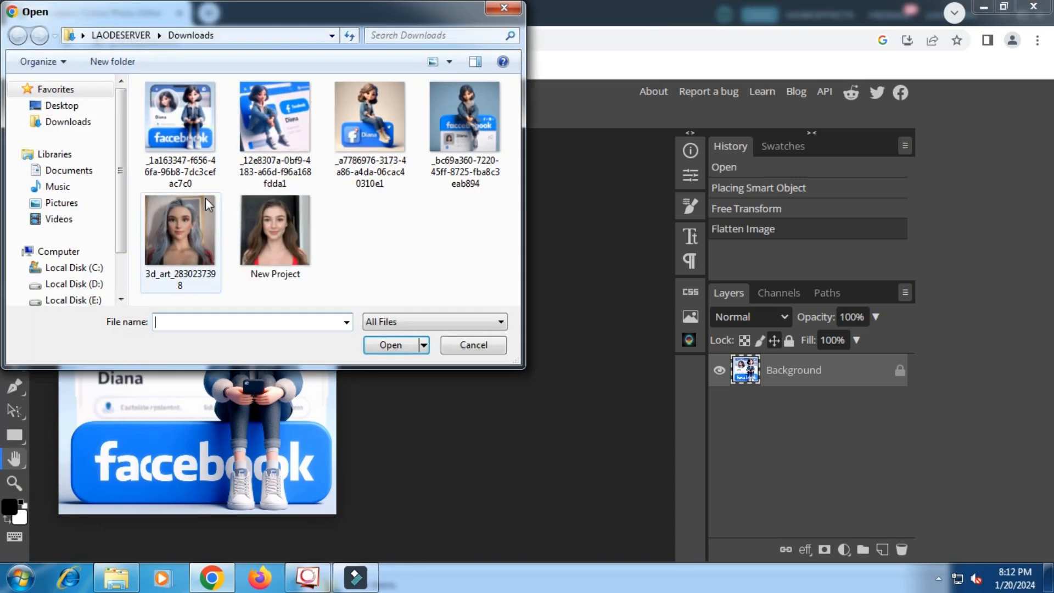
pyautogui.click(184, 222)
pyautogui.click(387, 345)
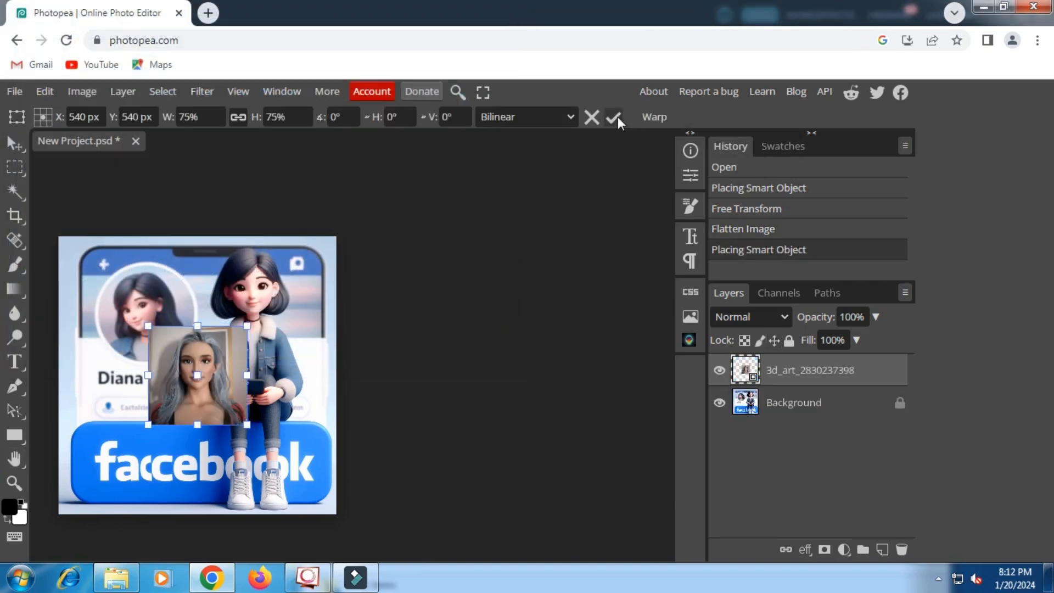
pyautogui.click(614, 117)
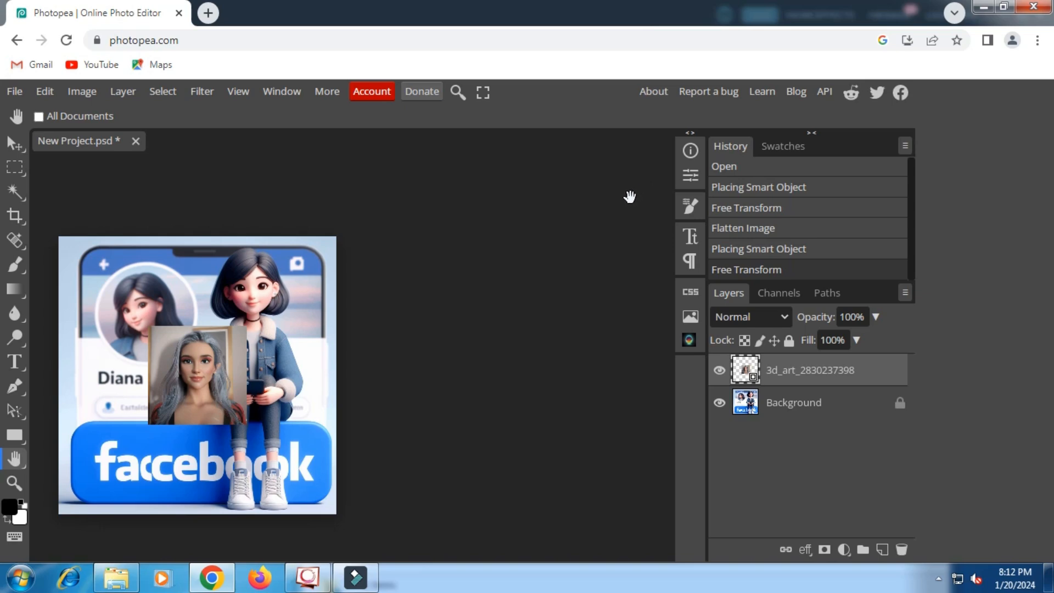
pyautogui.click(14, 484)
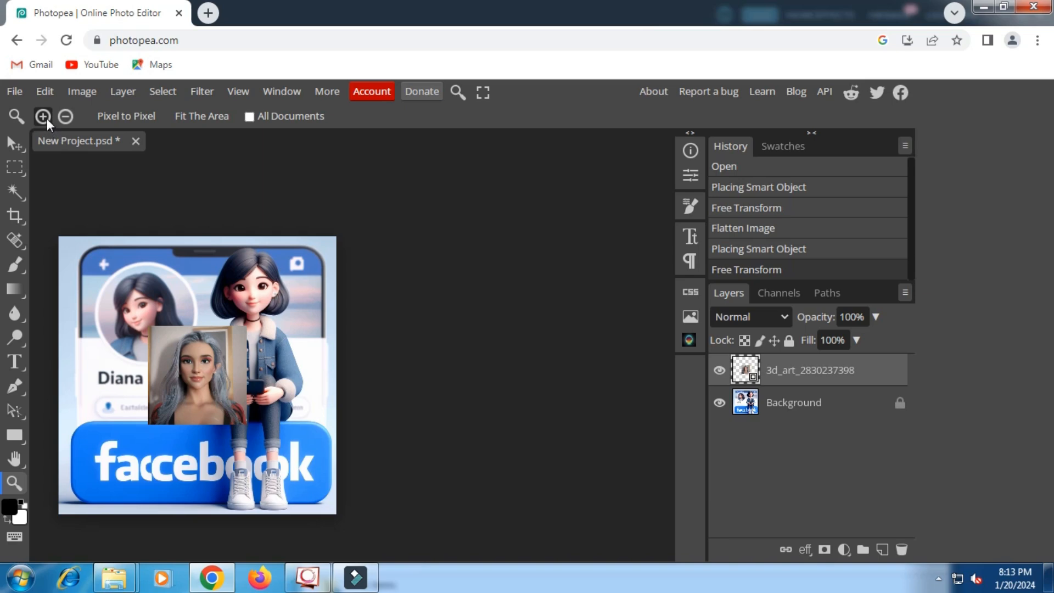
pyautogui.click(218, 362)
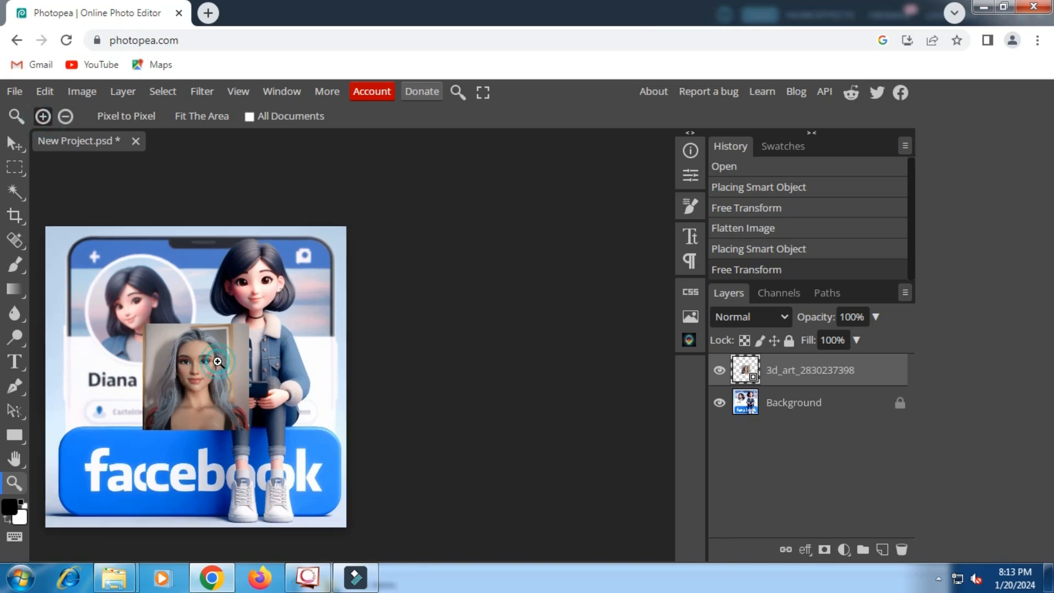
pyautogui.click(219, 361)
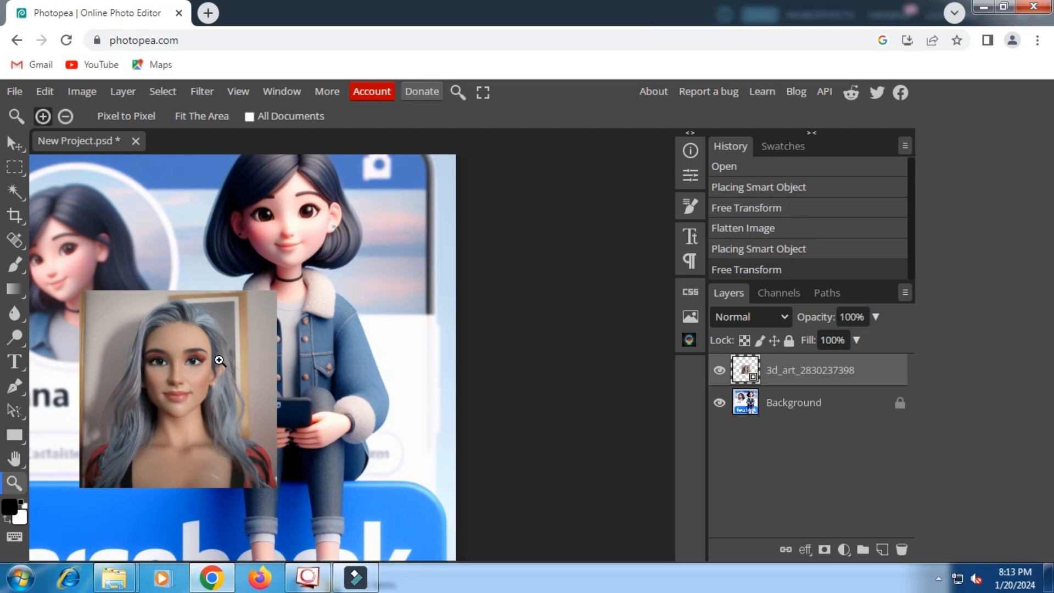
pyautogui.scroll(2, 220, 360)
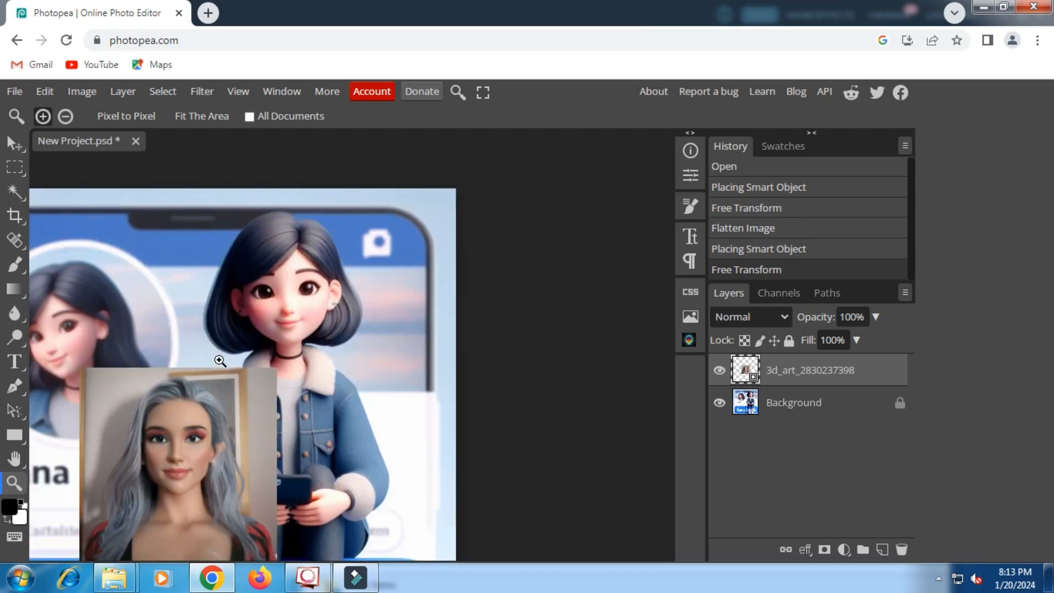
pyautogui.click(213, 385)
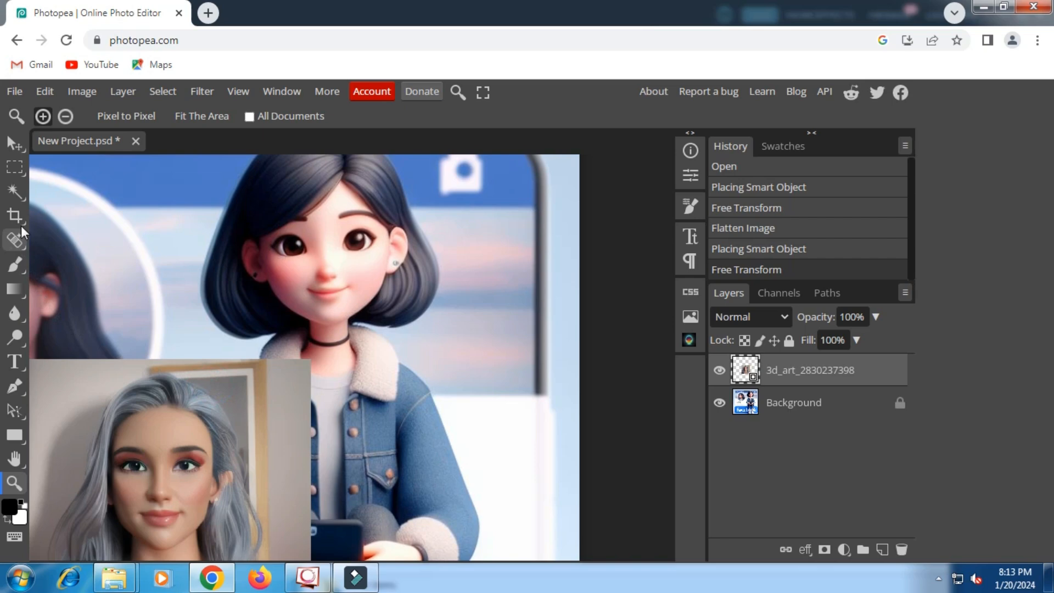
pyautogui.click(15, 144)
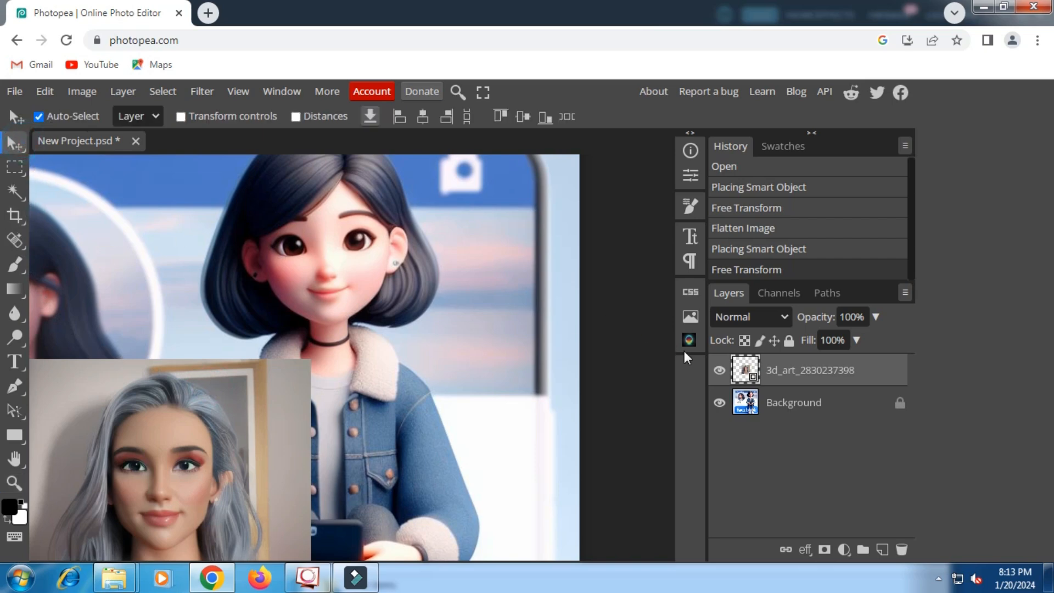
pyautogui.click(719, 371)
pyautogui.click(719, 370)
pyautogui.moveTo(226, 446); pyautogui.dragTo(402, 326)
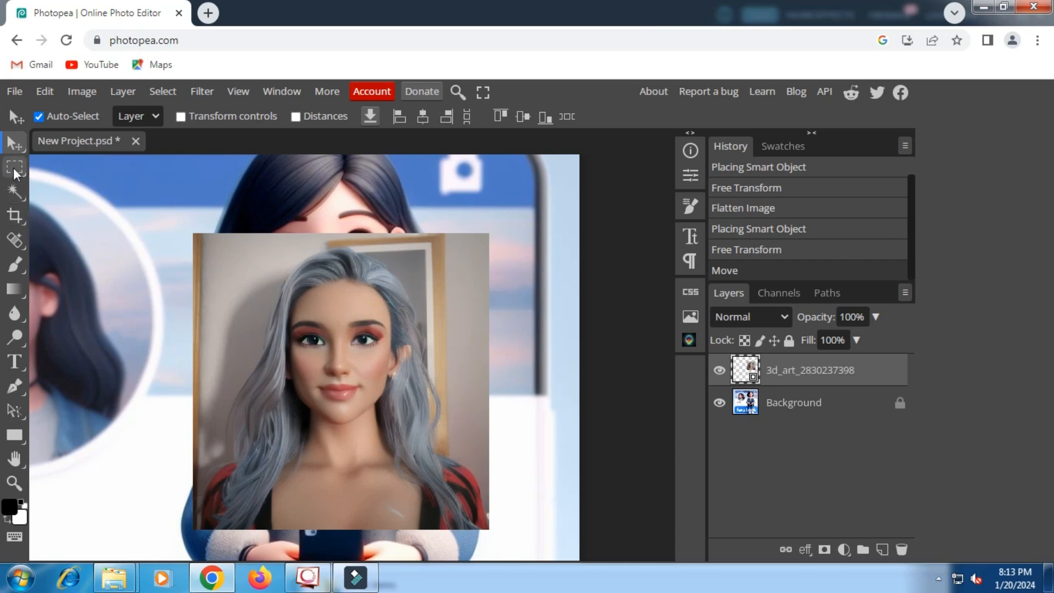
pyautogui.moveTo(268, 310); pyautogui.dragTo(224, 301)
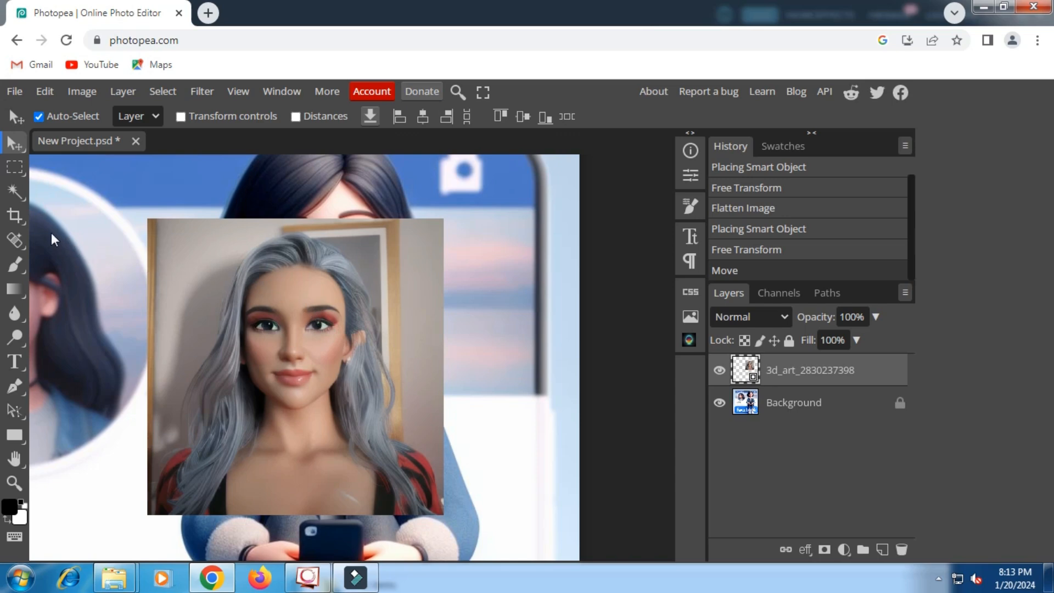
# - Outline the portrait's face with the Lasso Select and turn the selection into a raster mask on the portrait layer
pyautogui.click(14, 167)
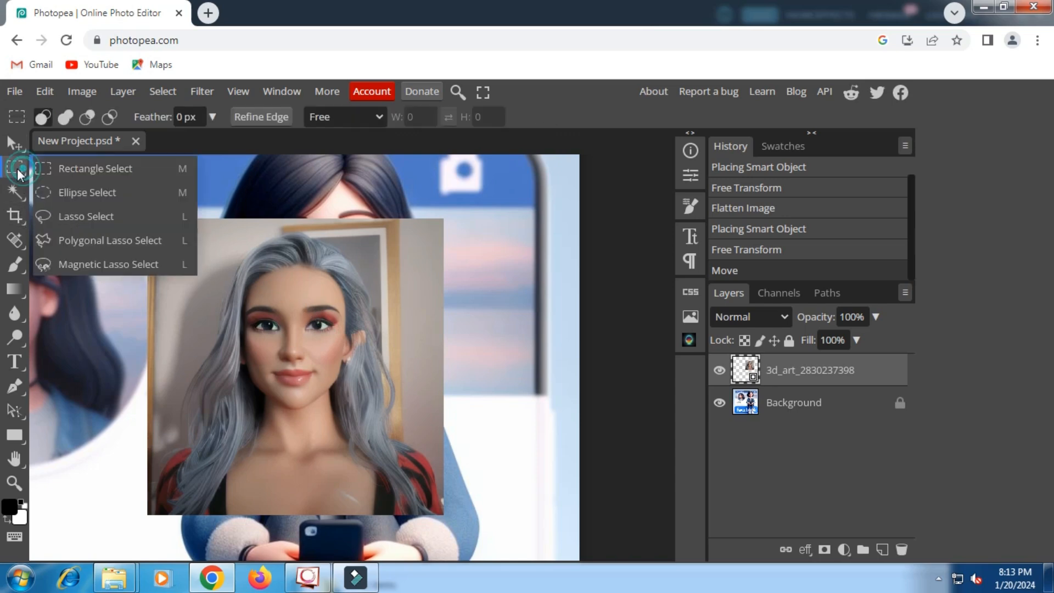
pyautogui.click(90, 217)
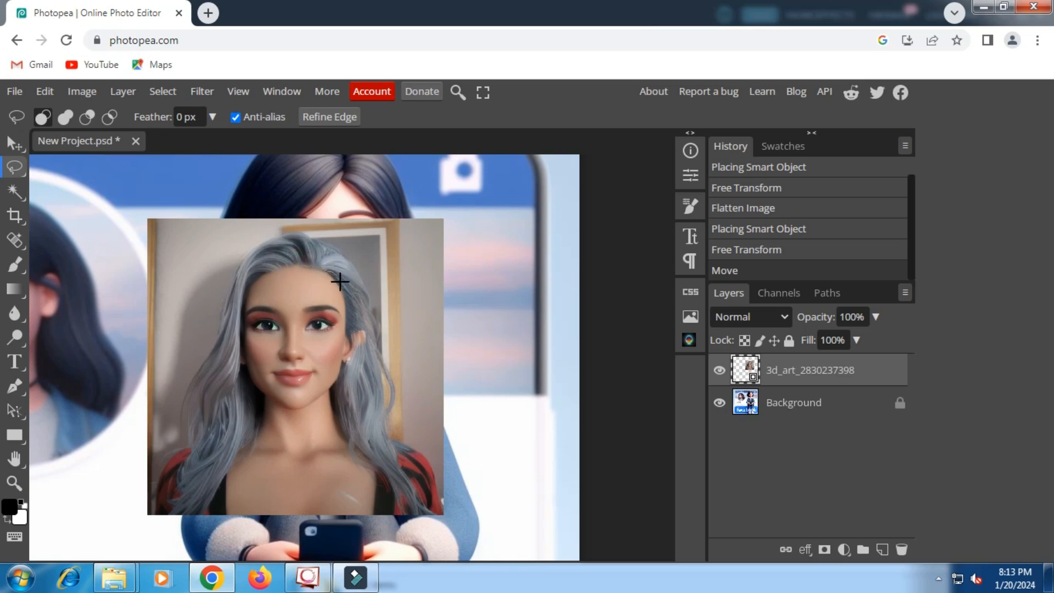
pyautogui.moveTo(346, 298)
pyautogui.mouseDown()
pyautogui.moveTo(333, 390)
pyautogui.moveTo(302, 413)
pyautogui.moveTo(279, 411)
pyautogui.mouseUp()
pyautogui.moveTo(242, 364)
pyautogui.mouseDown()
pyautogui.moveTo(247, 274)
pyautogui.moveTo(270, 263)
pyautogui.moveTo(330, 268)
pyautogui.mouseUp()
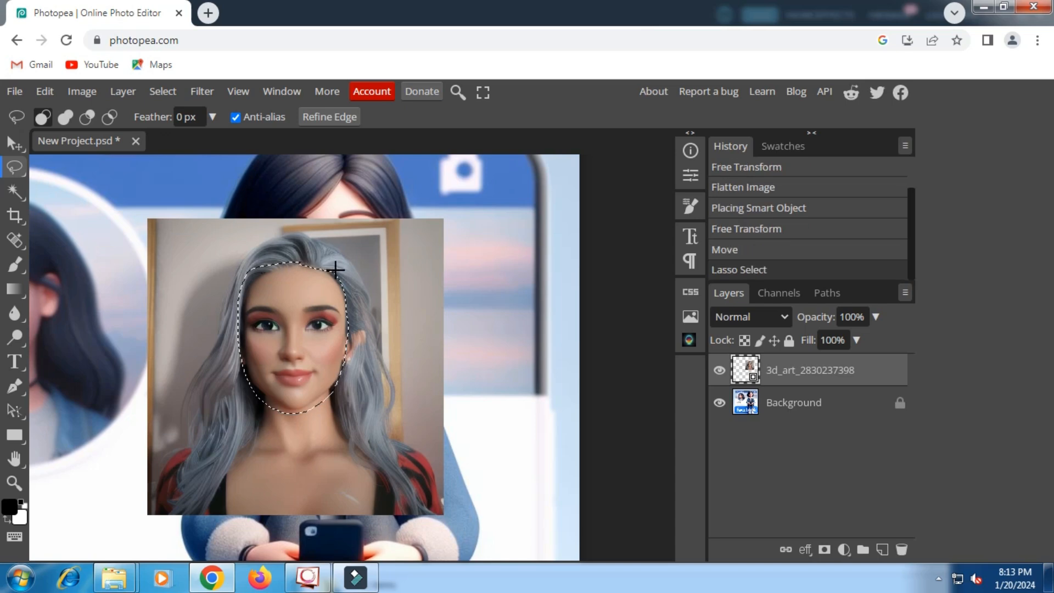
pyautogui.click(823, 548)
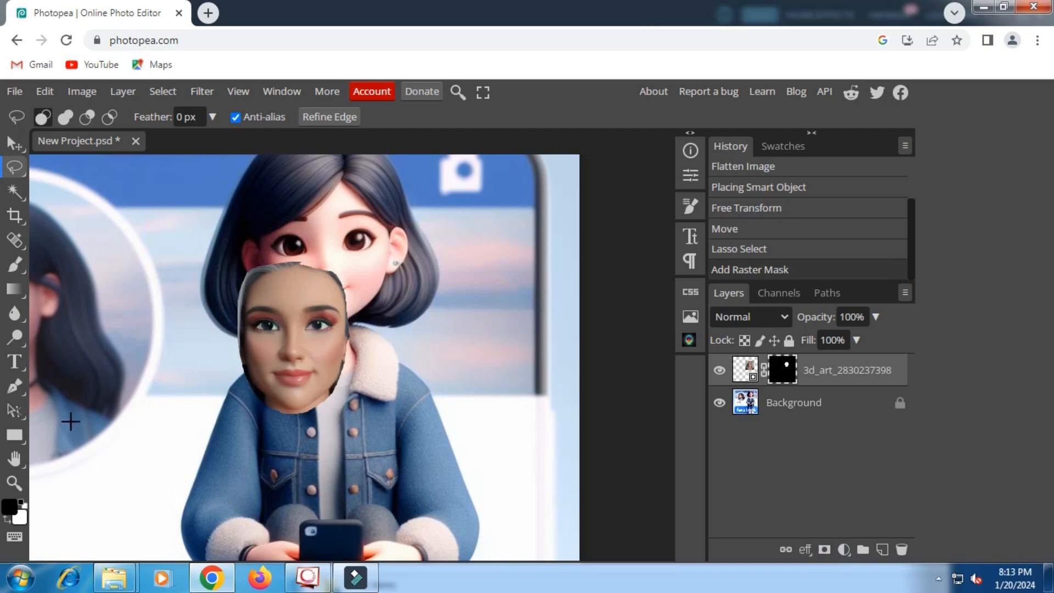
# - Paint black on the portrait's mask with the 15 px brush to trim leftover hair and dark edges around the face
pyautogui.click(11, 505)
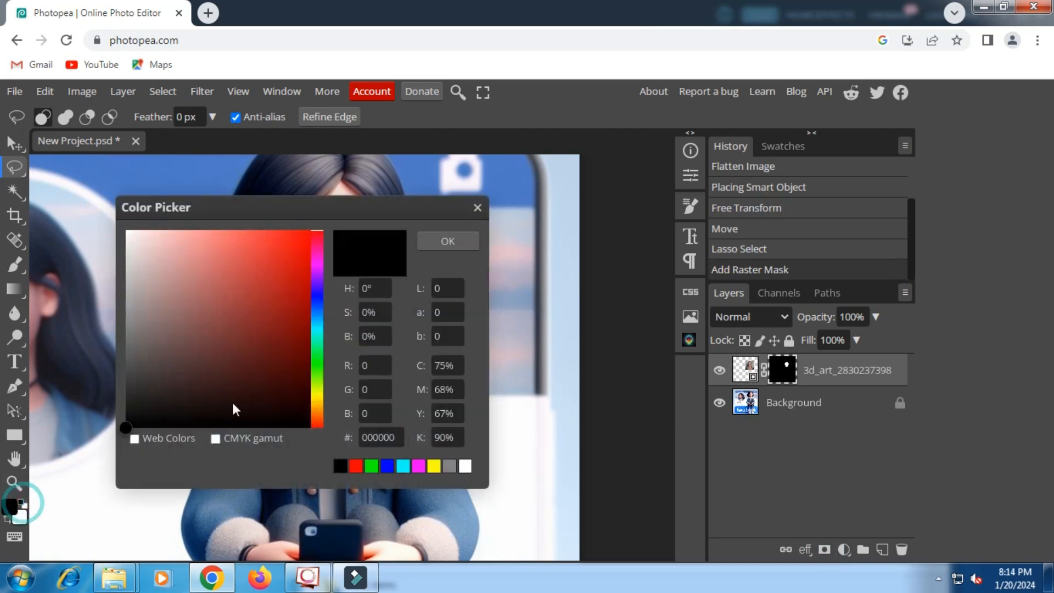
pyautogui.click(447, 242)
pyautogui.click(18, 268)
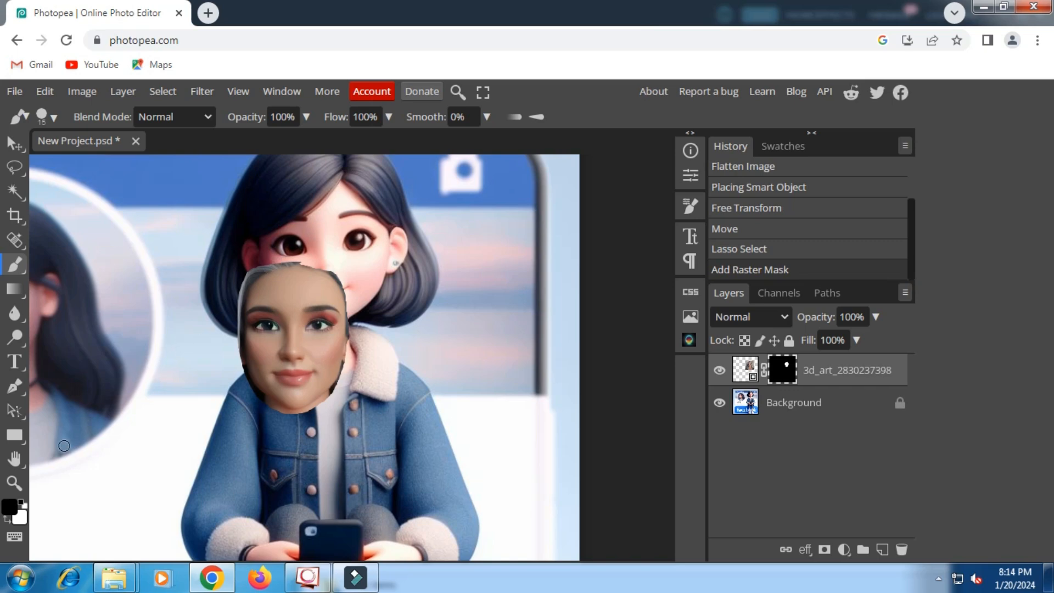
pyautogui.click(14, 484)
pyautogui.click(277, 366)
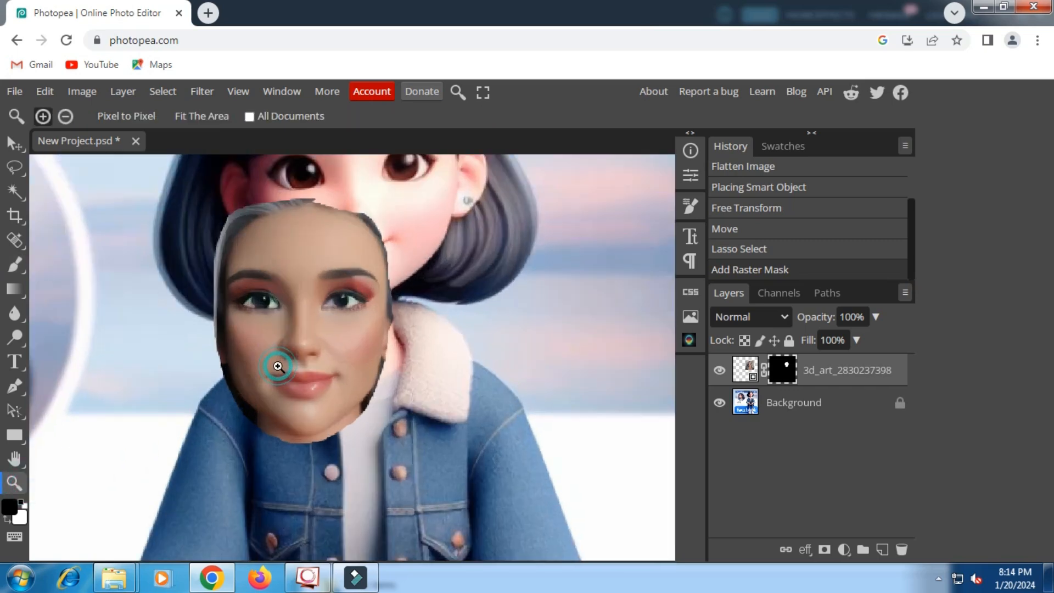
pyautogui.click(304, 362)
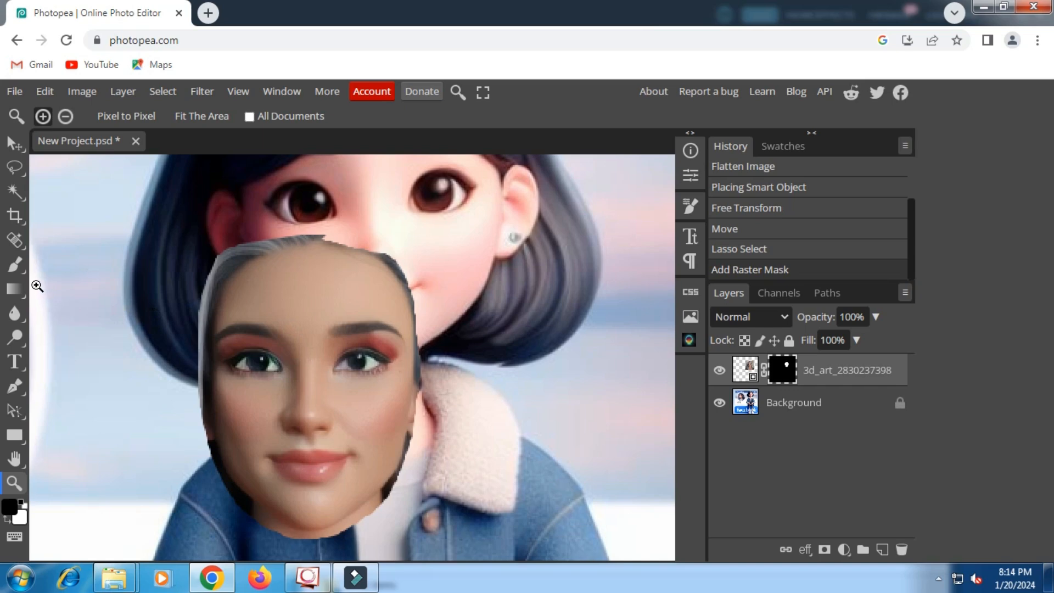
pyautogui.click(17, 265)
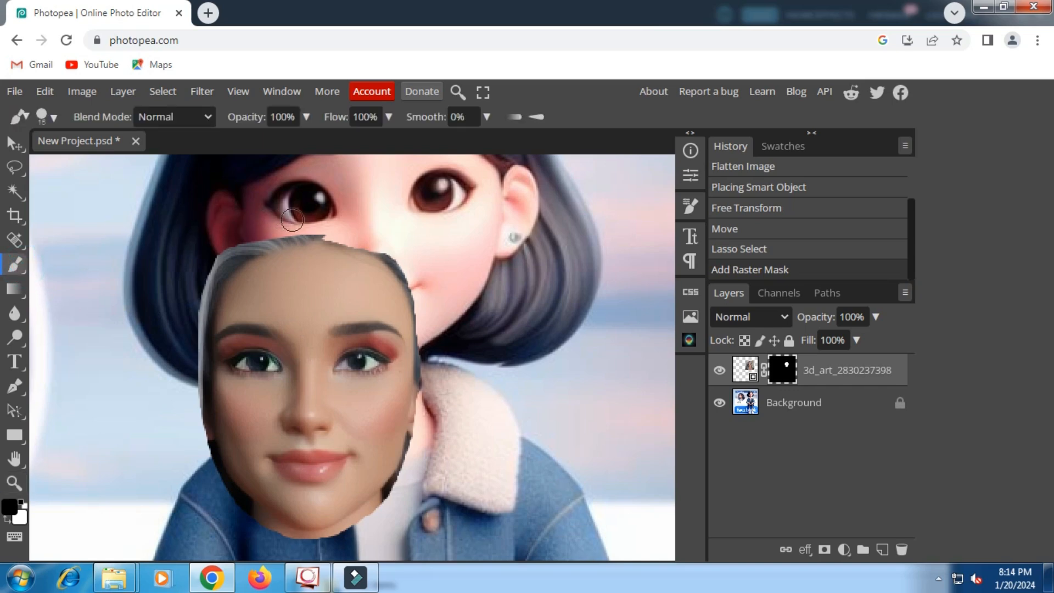
pyautogui.moveTo(328, 231)
pyautogui.mouseDown()
pyautogui.moveTo(238, 246)
pyautogui.moveTo(257, 243)
pyautogui.moveTo(212, 277)
pyautogui.moveTo(239, 255)
pyautogui.moveTo(209, 288)
pyautogui.moveTo(195, 347)
pyautogui.moveTo(216, 467)
pyautogui.mouseUp()
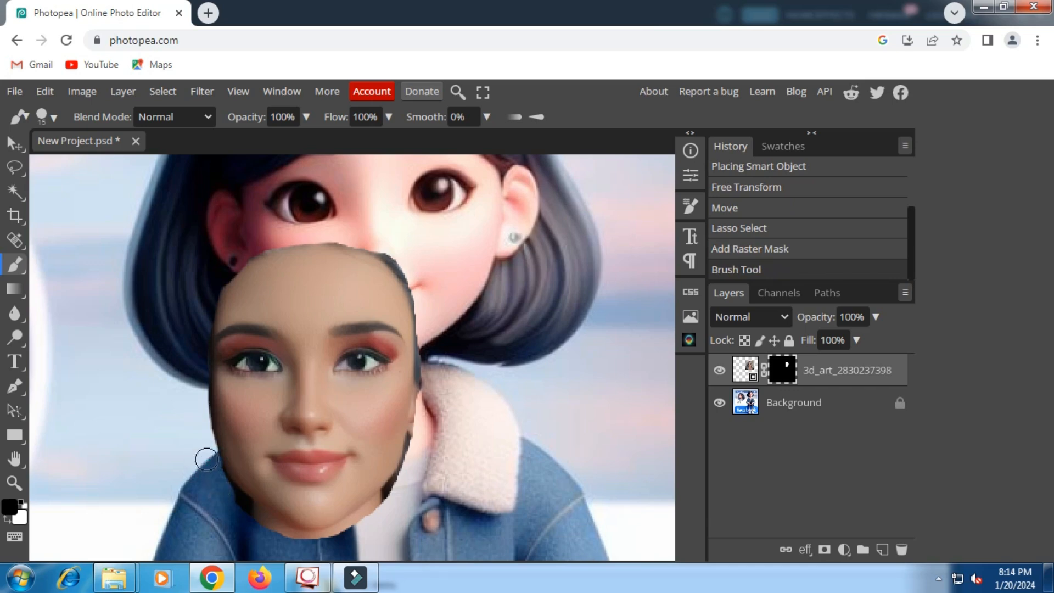
pyautogui.moveTo(224, 491); pyautogui.dragTo(248, 530)
pyautogui.click(248, 530)
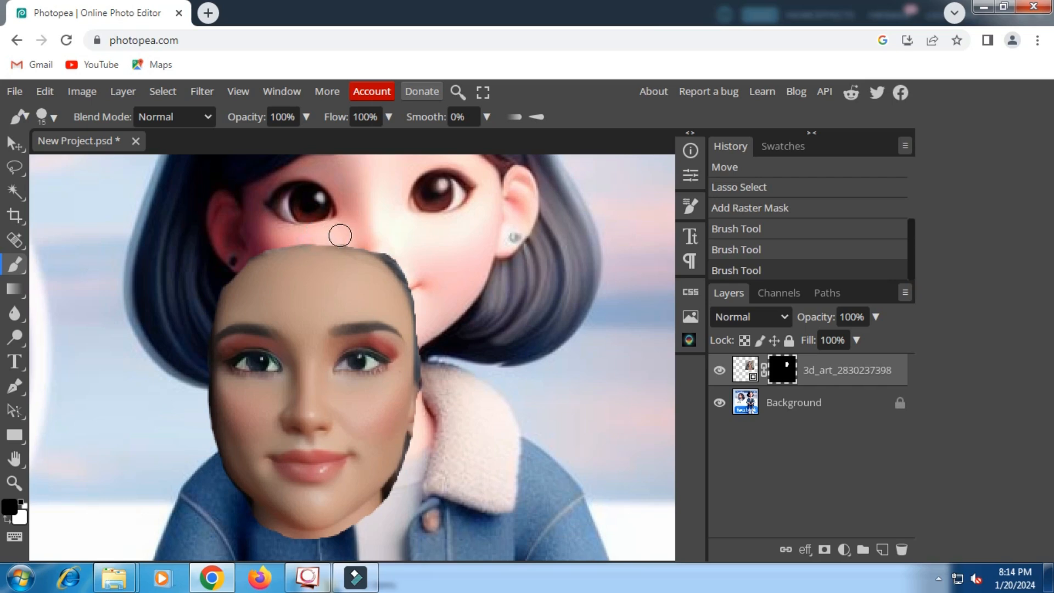
pyautogui.moveTo(366, 240)
pyautogui.mouseDown()
pyautogui.moveTo(413, 287)
pyautogui.moveTo(435, 383)
pyautogui.moveTo(434, 345)
pyautogui.moveTo(432, 373)
pyautogui.mouseUp()
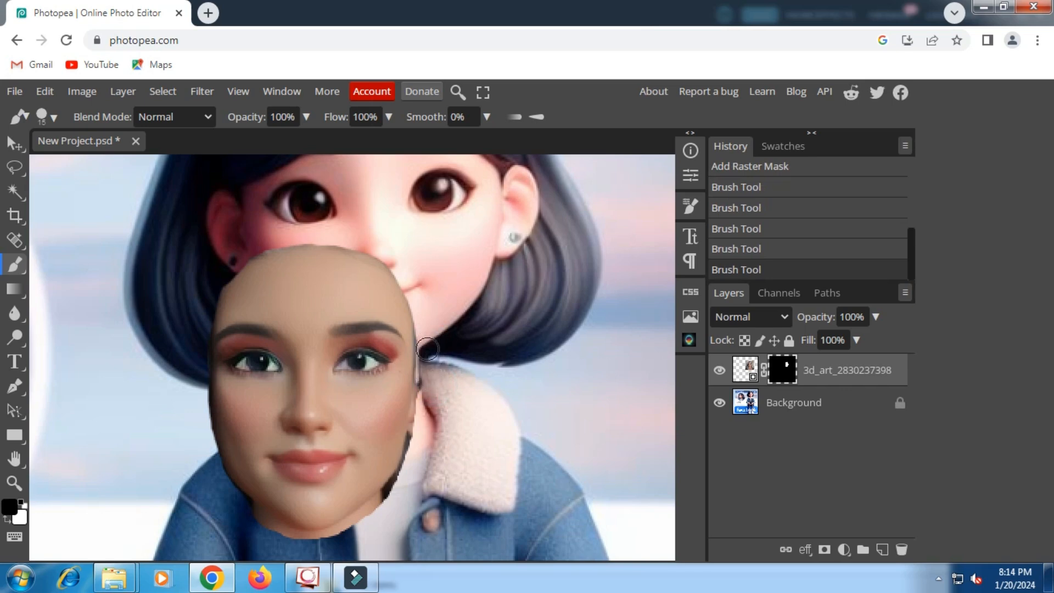
pyautogui.moveTo(414, 457); pyautogui.dragTo(358, 533)
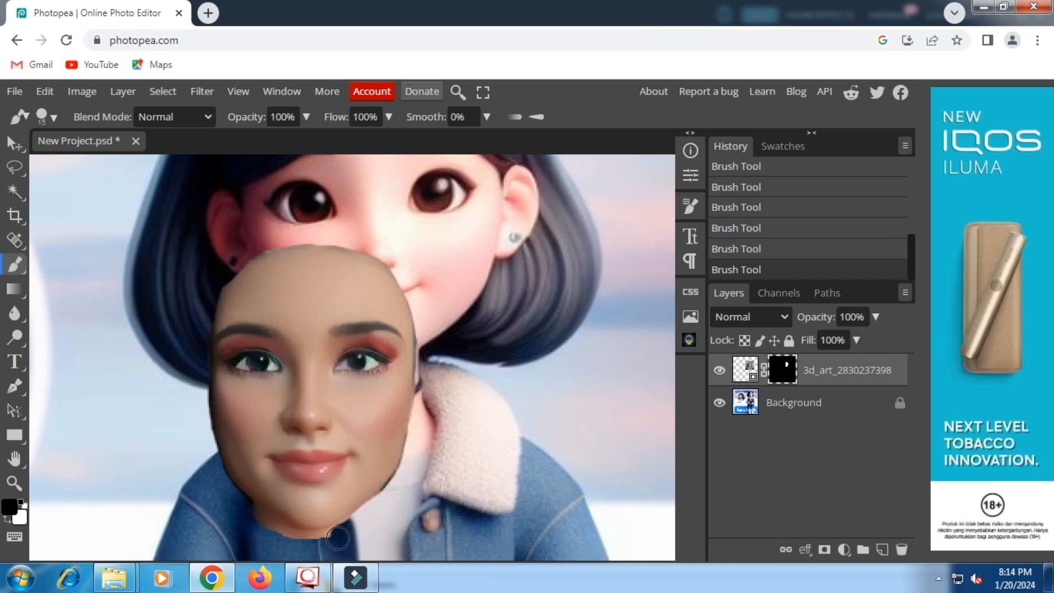
pyautogui.moveTo(245, 510)
pyautogui.mouseDown()
pyautogui.moveTo(233, 502)
pyautogui.moveTo(334, 546)
pyautogui.mouseUp()
pyautogui.moveTo(190, 372); pyautogui.dragTo(191, 377)
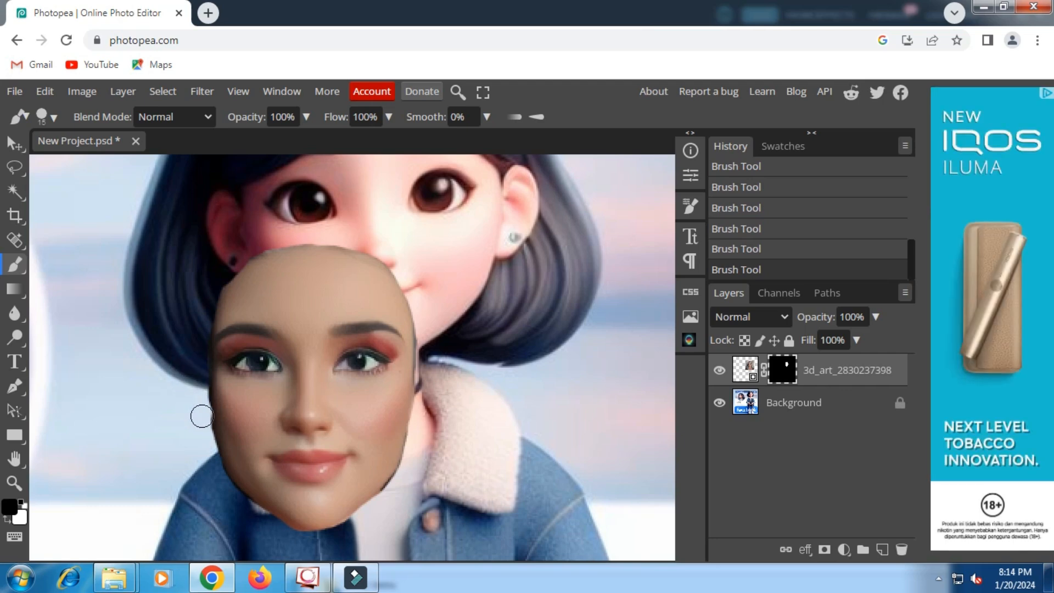
pyautogui.moveTo(218, 477); pyautogui.dragTo(224, 487)
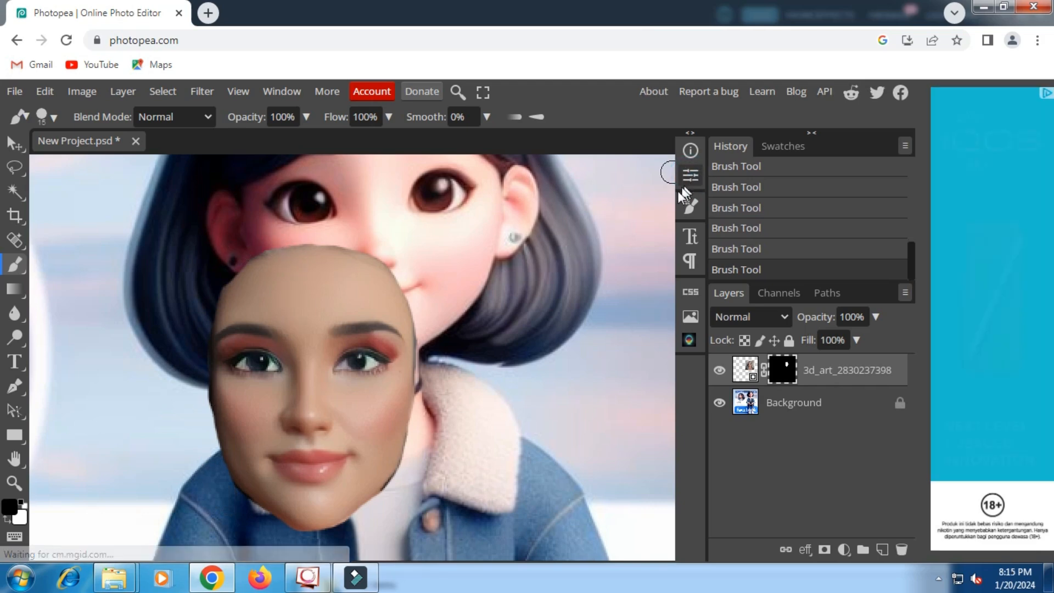
# - Set the feather of the portrait layer's raster mask to 1.07 px
pyautogui.click(691, 176)
pyautogui.moveTo(491, 300)
pyautogui.mouseDown()
pyautogui.moveTo(532, 296)
pyautogui.moveTo(477, 302)
pyautogui.mouseUp()
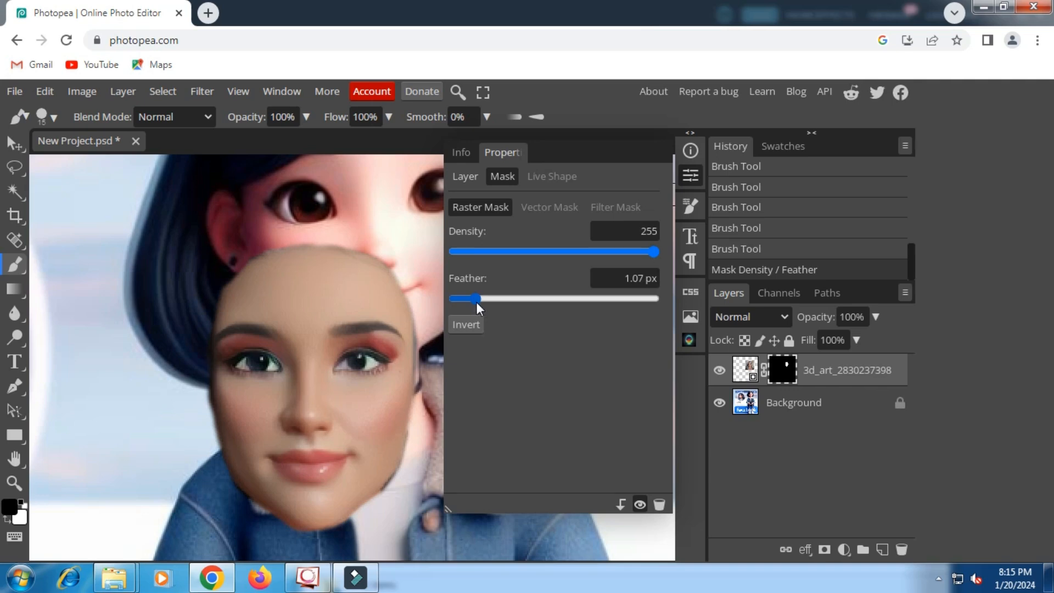
pyautogui.click(690, 179)
# - Move the masked portrait face onto the seated character's face, between her ears and above the choker
pyautogui.scroll(2, 550, 236)
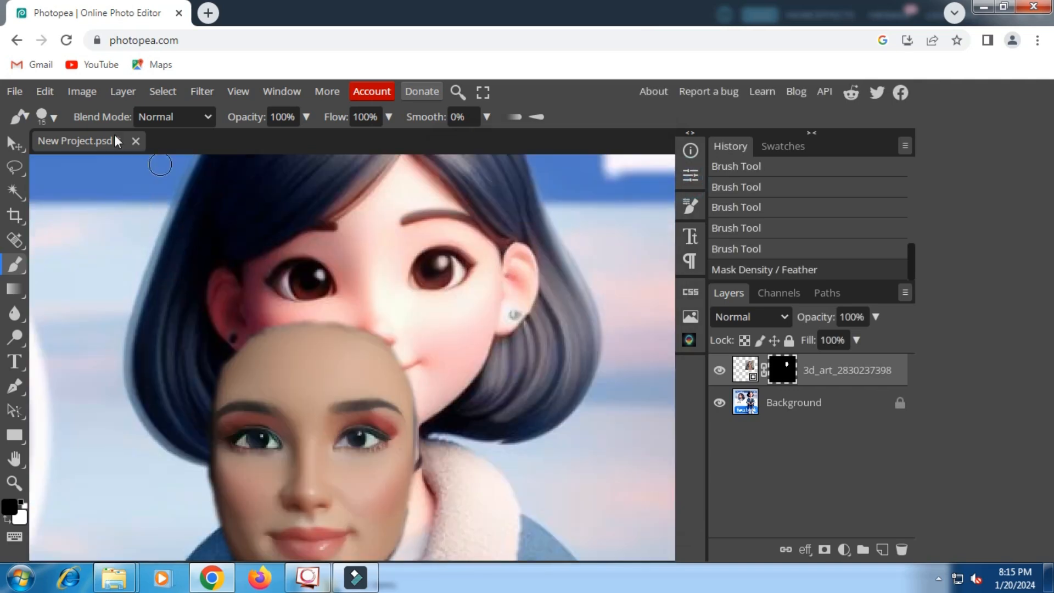
pyautogui.click(15, 144)
pyautogui.moveTo(318, 399); pyautogui.dragTo(373, 251)
pyautogui.scroll(-2, 374, 252)
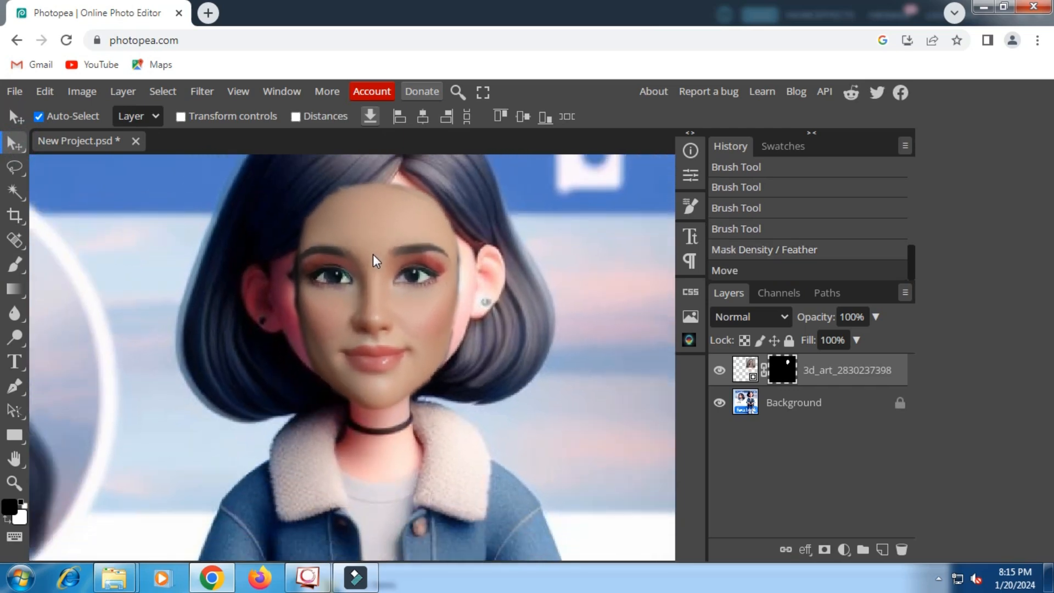
pyautogui.scroll(-2, 374, 255)
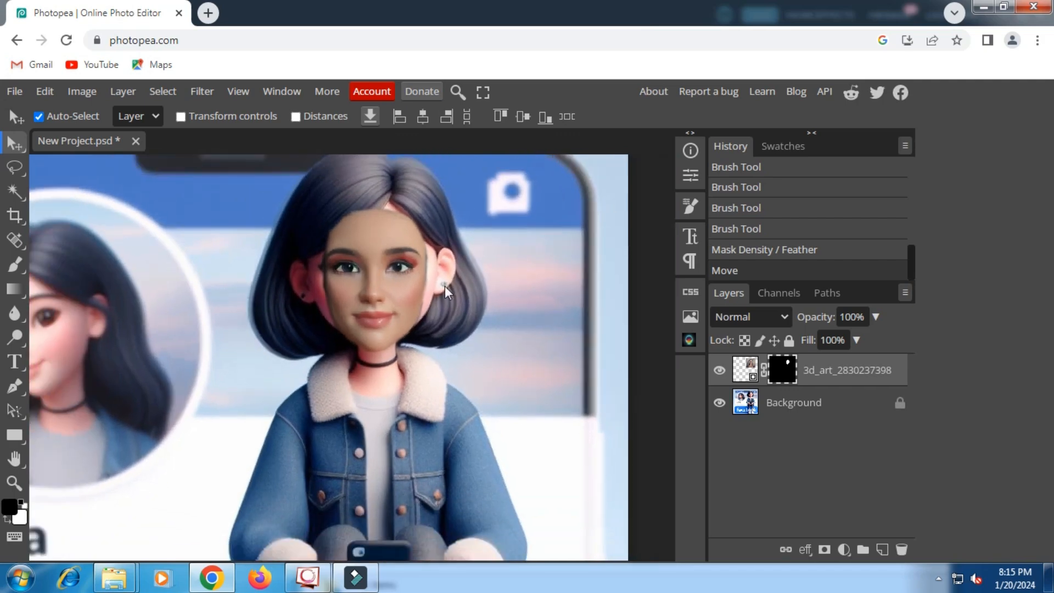
pyautogui.click(752, 379)
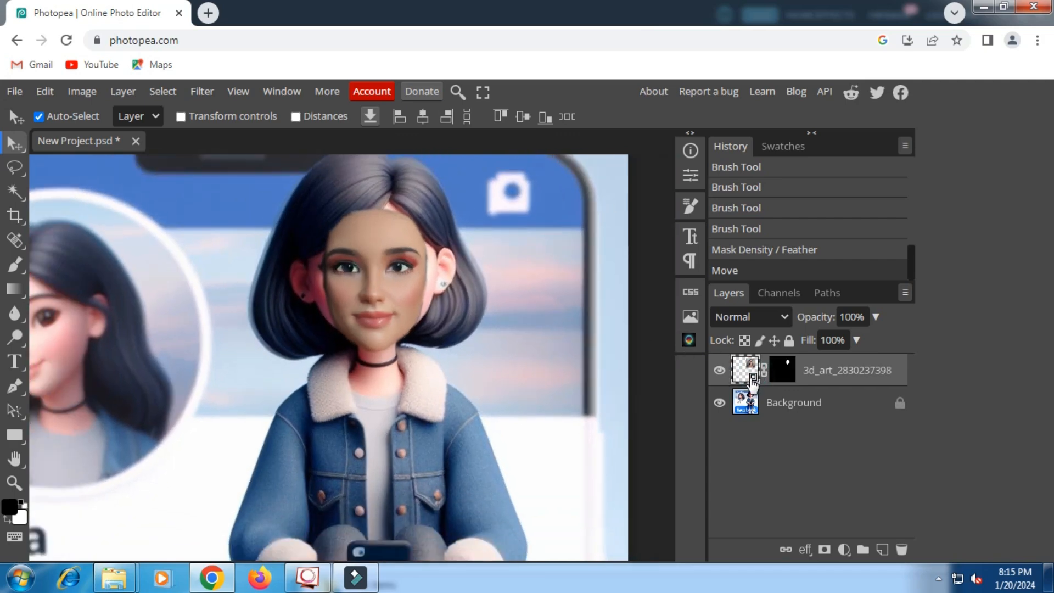
pyautogui.rightClick(754, 379)
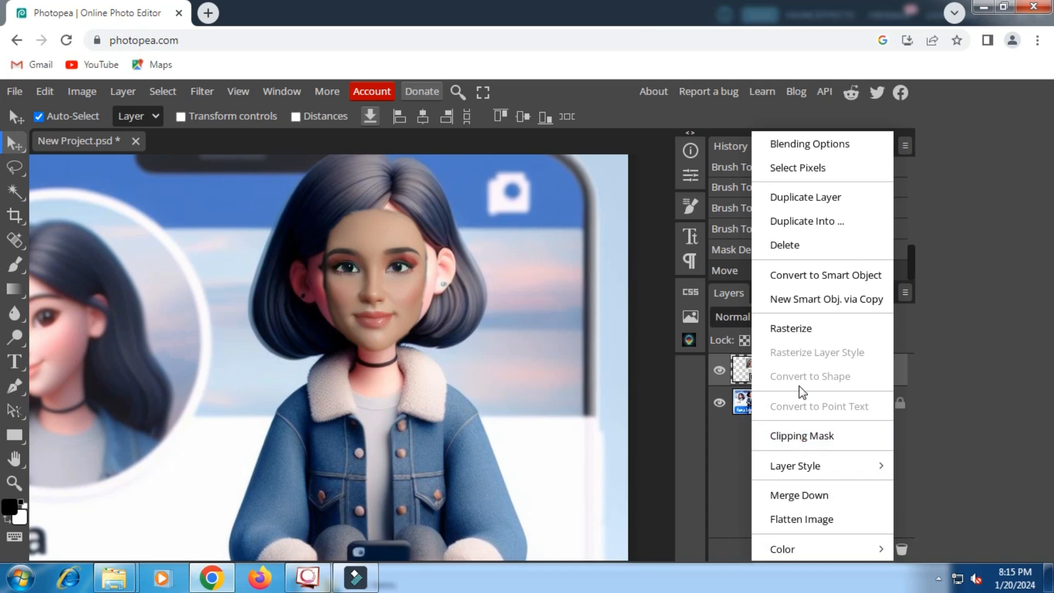
pyautogui.click(791, 329)
pyautogui.click(782, 371)
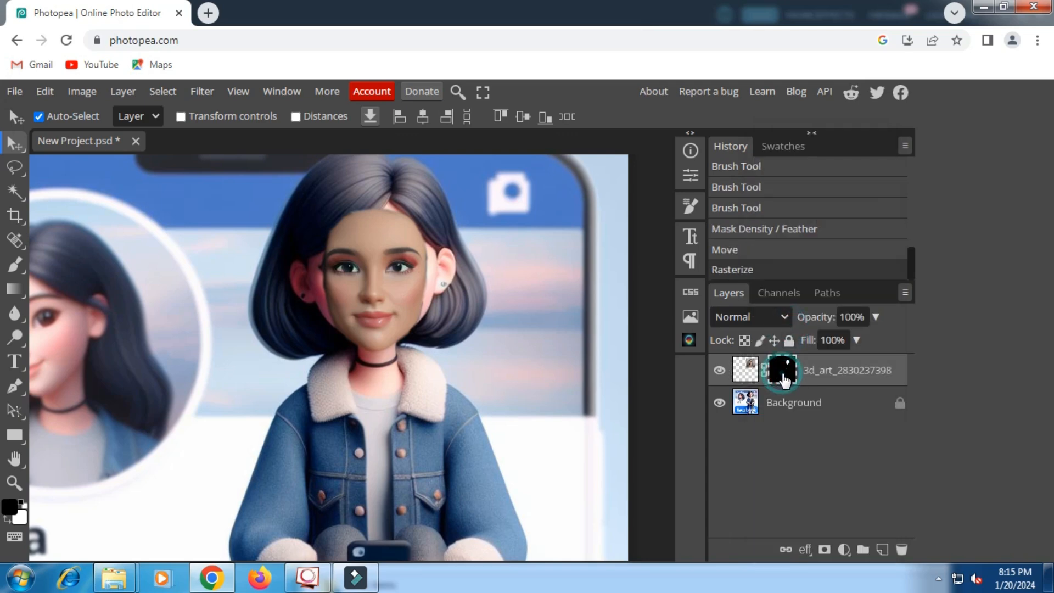
pyautogui.rightClick(784, 378)
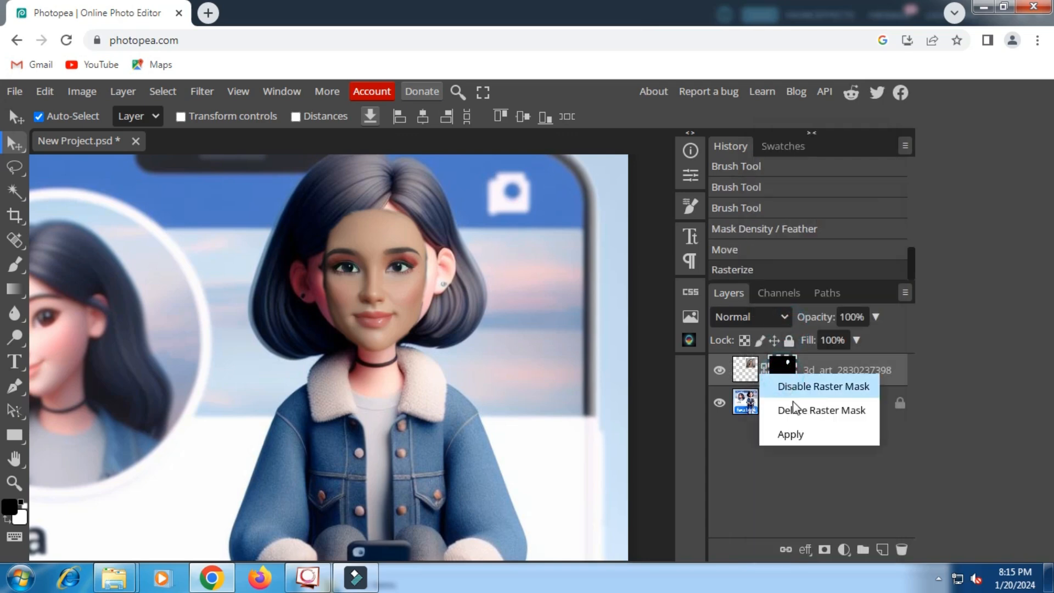
pyautogui.click(793, 433)
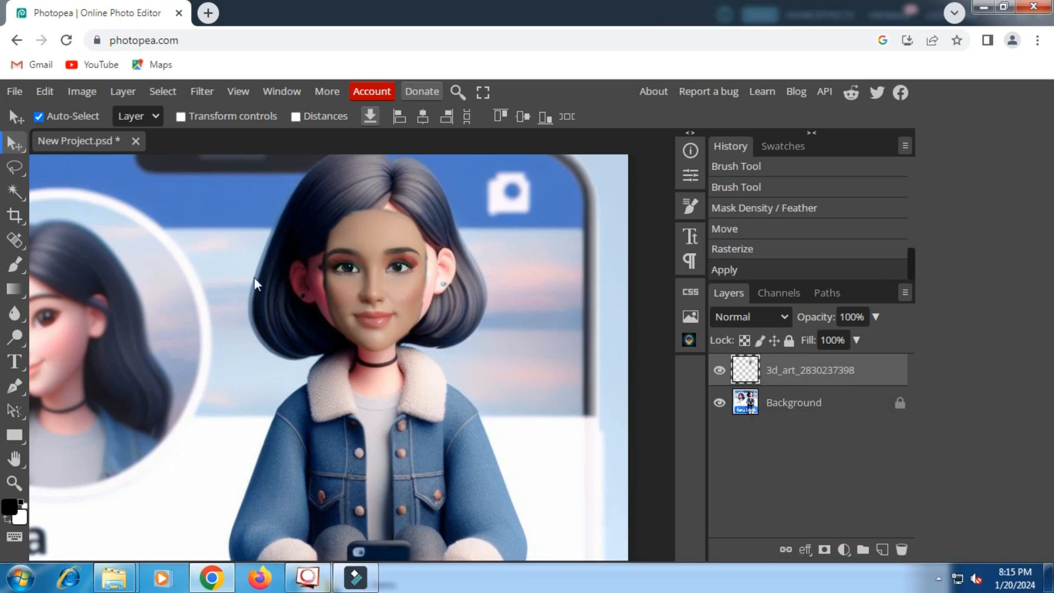
# - Free-transform the portrait face to 124.82% width and 118.96% height, positioning it to cover the seated character's face
pyautogui.click(15, 168)
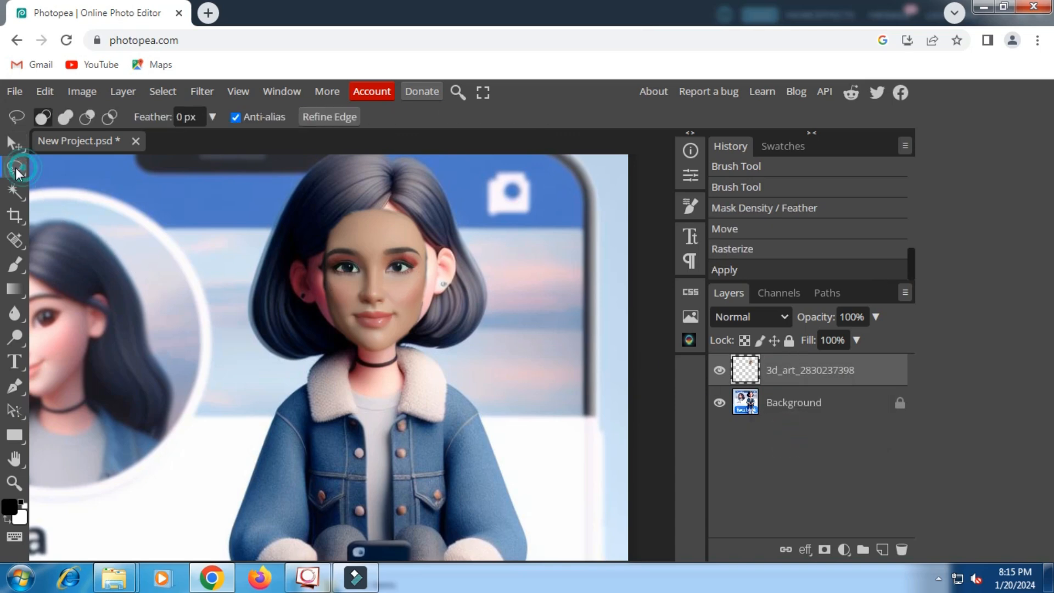
pyautogui.rightClick(16, 170)
pyautogui.click(60, 171)
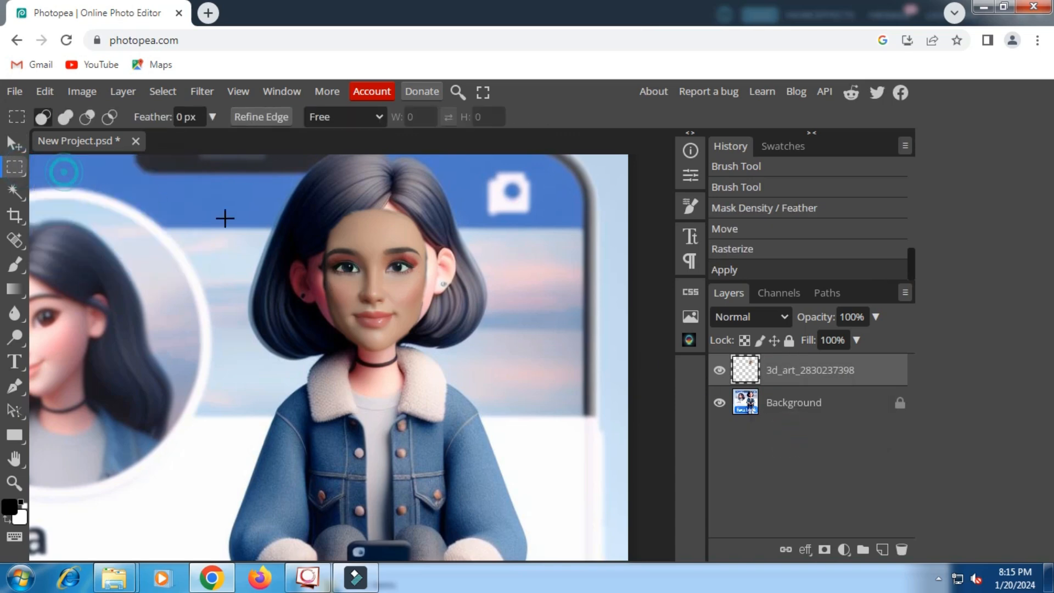
pyautogui.rightClick(356, 257)
pyautogui.click(412, 469)
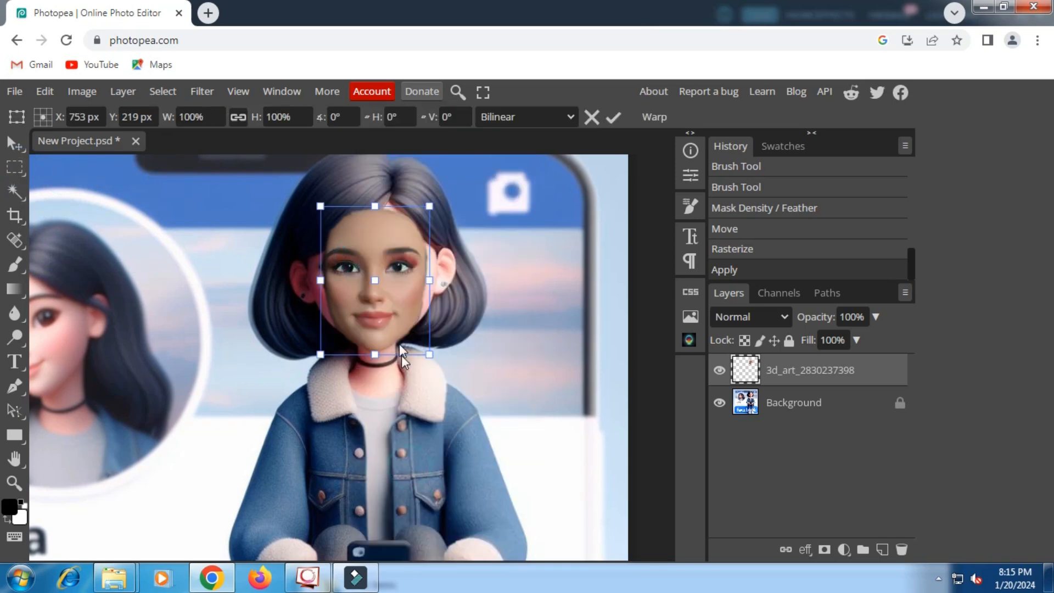
pyautogui.moveTo(401, 301); pyautogui.dragTo(401, 282)
pyautogui.moveTo(429, 335)
pyautogui.mouseDown()
pyautogui.moveTo(457, 357)
pyautogui.moveTo(426, 349)
pyautogui.moveTo(440, 362)
pyautogui.moveTo(413, 347)
pyautogui.mouseUp()
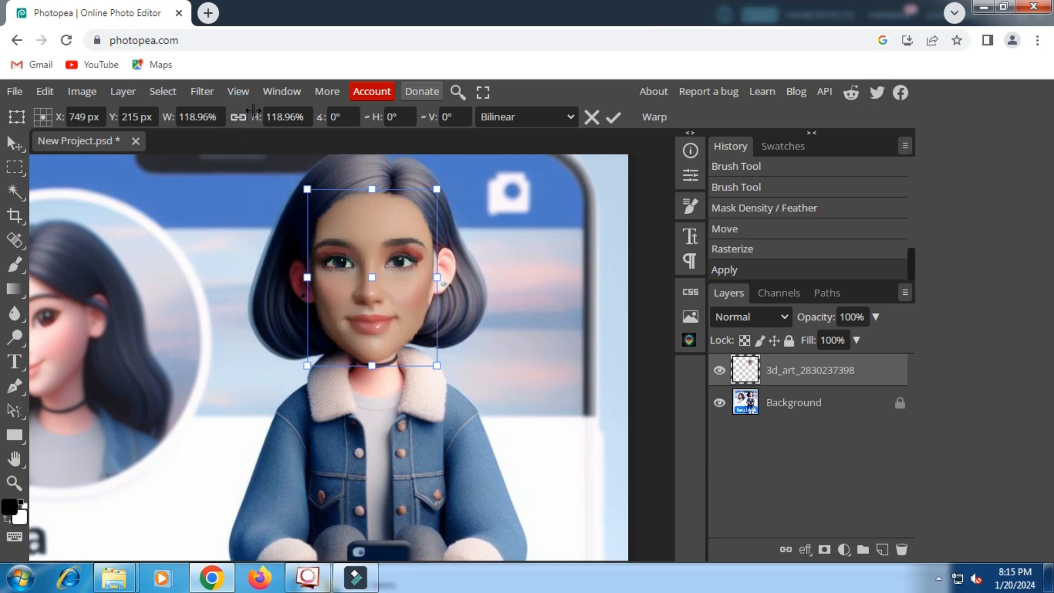
pyautogui.moveTo(307, 280); pyautogui.dragTo(305, 279)
pyautogui.moveTo(437, 278); pyautogui.dragTo(387, 247)
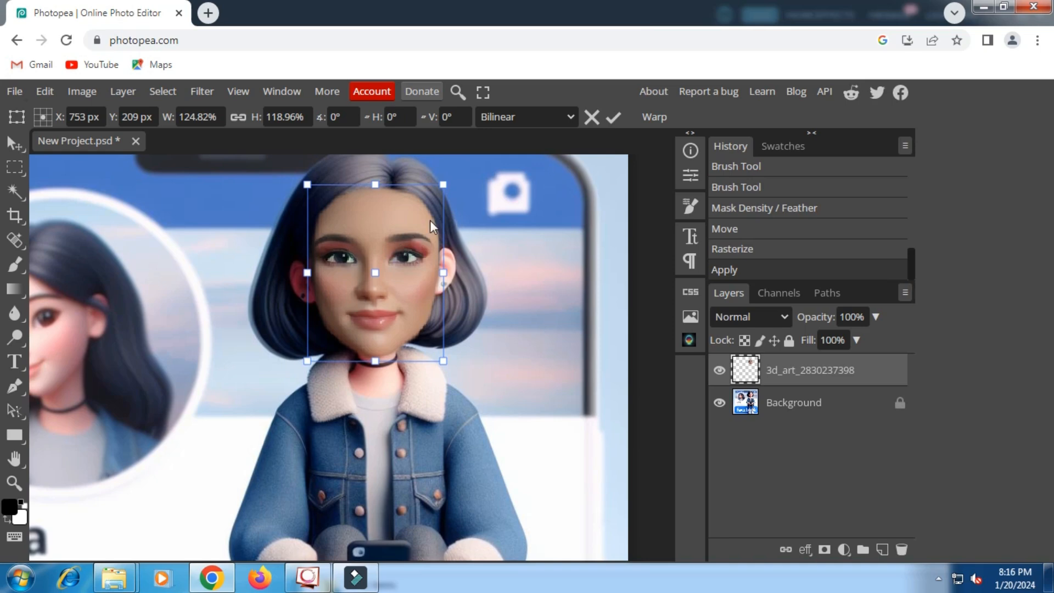
pyautogui.scroll(2, 401, 224)
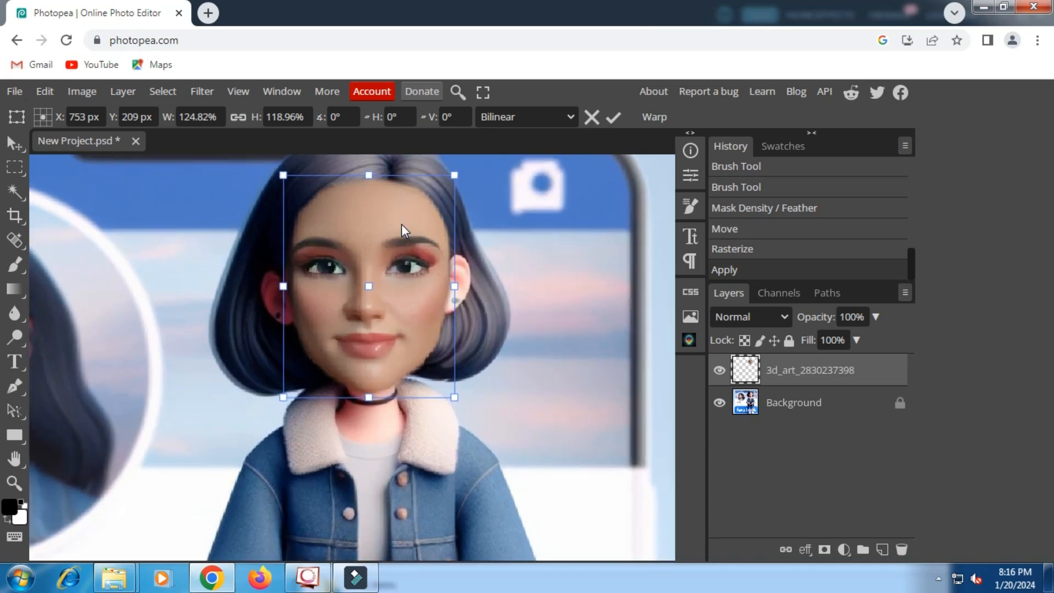
pyautogui.click(609, 120)
pyautogui.click(719, 371)
pyautogui.click(719, 370)
pyautogui.click(719, 371)
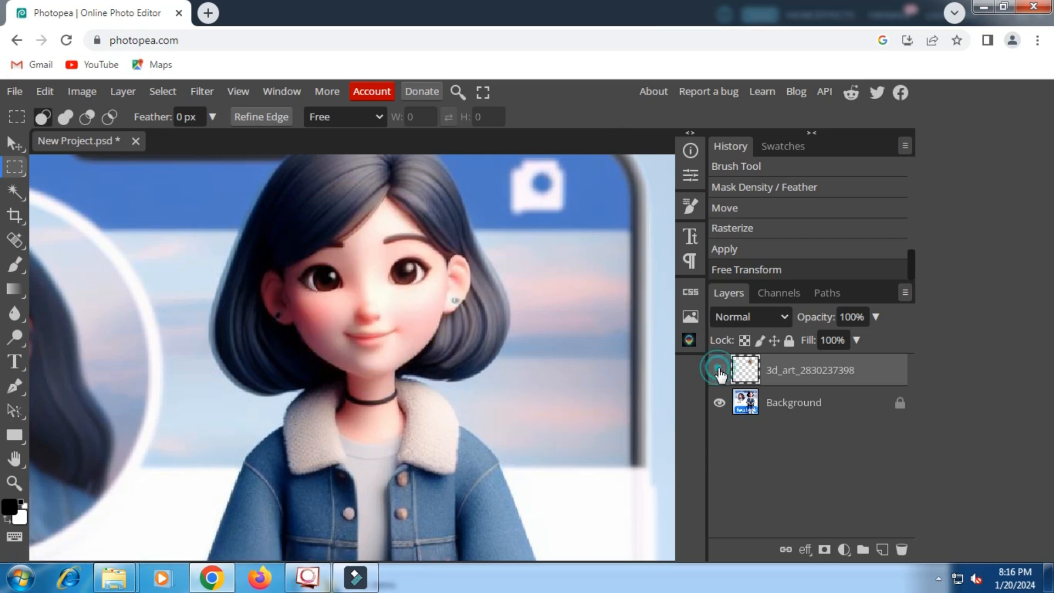
pyautogui.click(719, 371)
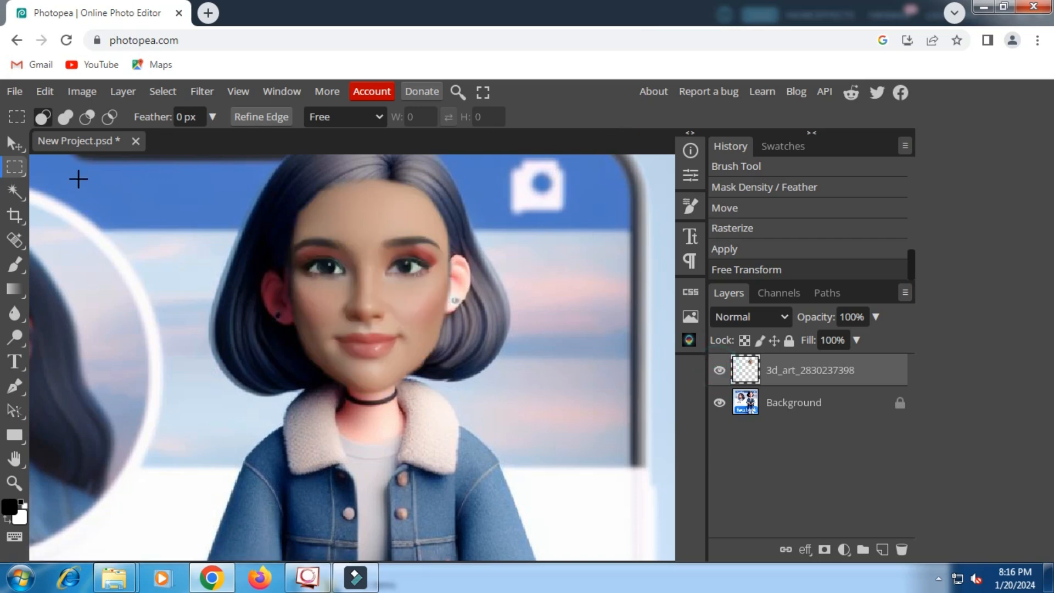
# - Check the portrait's fit by varying its layer opacity, leaving it at 100%, and move the face slightly down
pyautogui.click(15, 148)
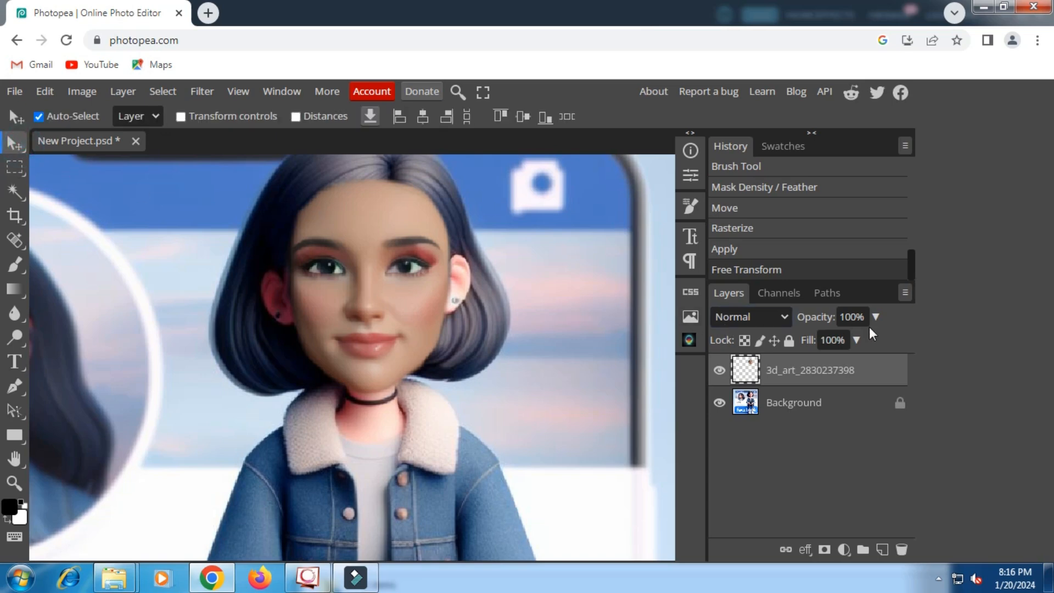
pyautogui.moveTo(876, 317); pyautogui.dragTo(879, 341)
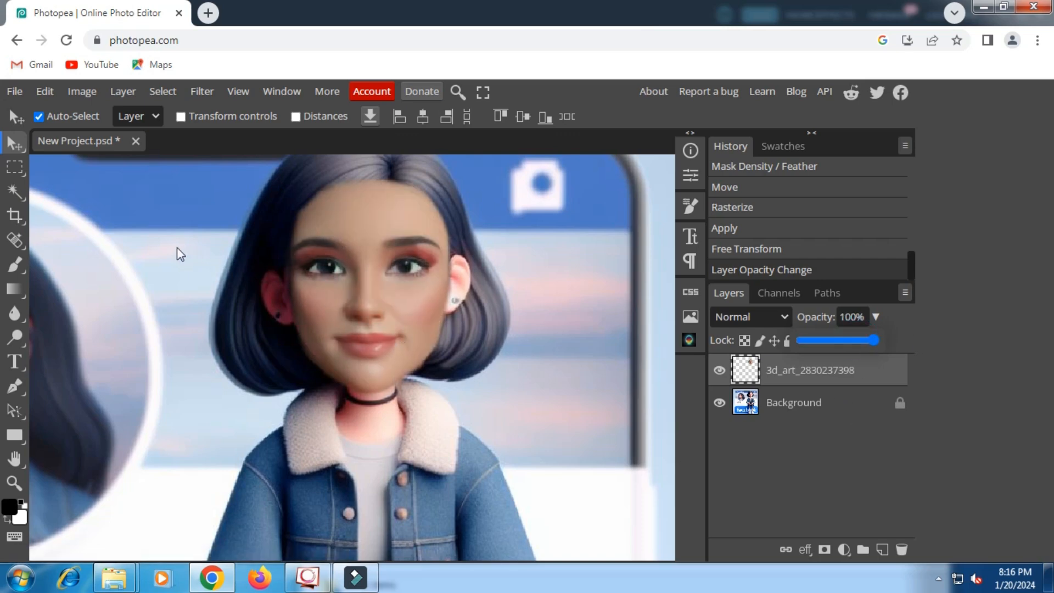
pyautogui.click(21, 144)
pyautogui.moveTo(384, 224)
pyautogui.mouseDown()
pyautogui.moveTo(424, 235)
pyautogui.moveTo(384, 236)
pyautogui.mouseUp()
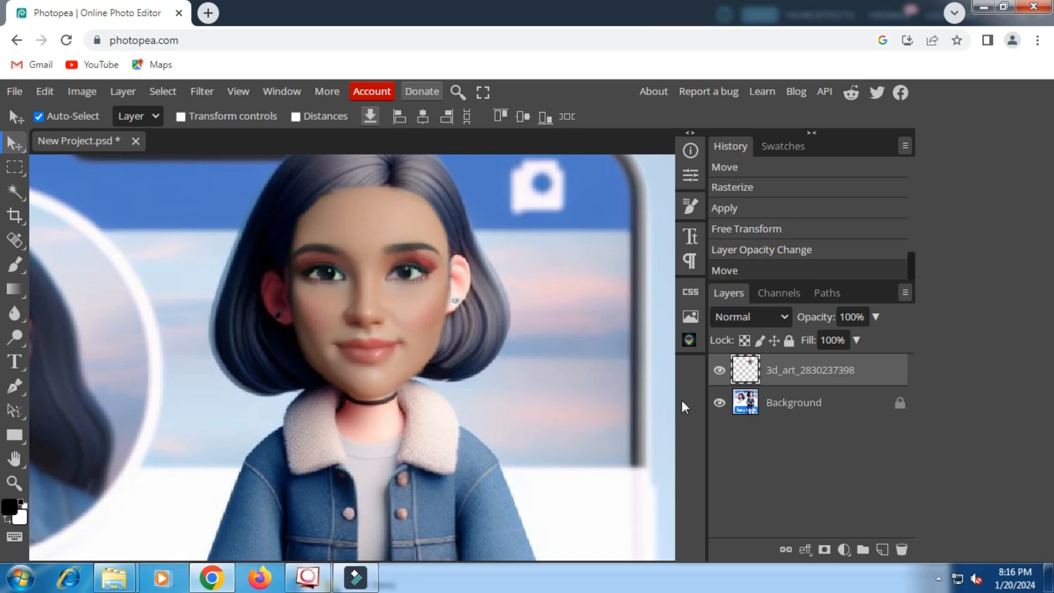
# - Add a raster mask to the portrait layer and paint black with a larger brush to reveal the character's original hairline
pyautogui.click(825, 550)
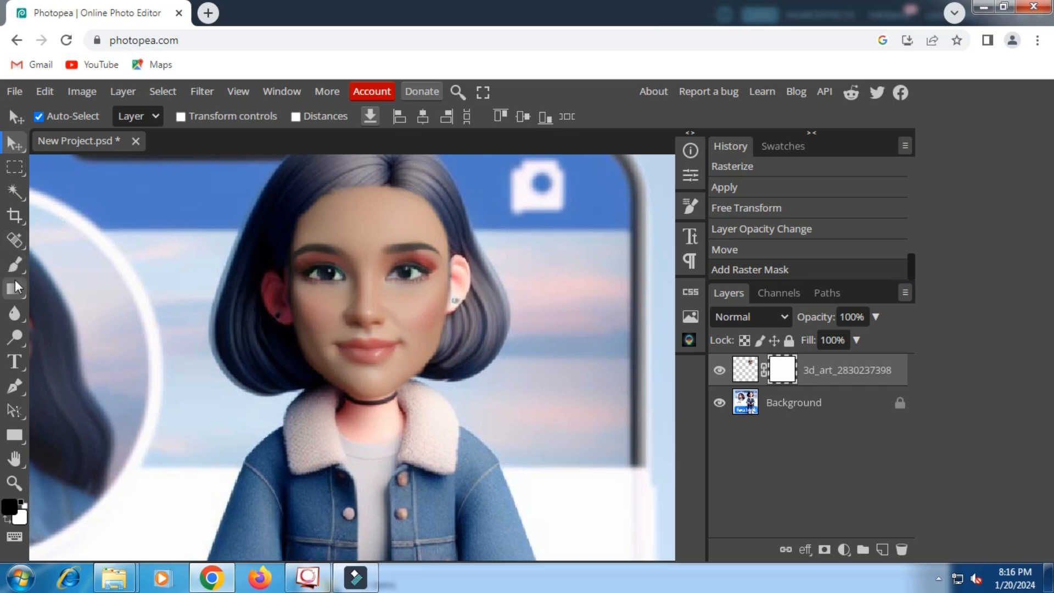
pyautogui.click(15, 265)
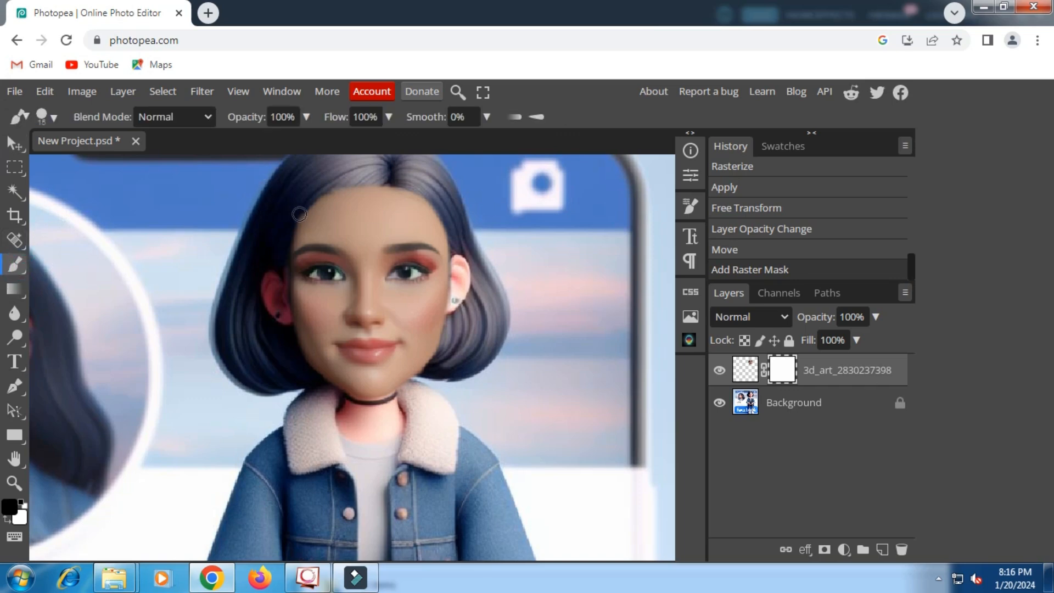
pyautogui.rightClick(323, 195)
pyautogui.click(446, 225)
pyautogui.moveTo(361, 179)
pyautogui.mouseDown()
pyautogui.moveTo(296, 212)
pyautogui.moveTo(278, 235)
pyautogui.moveTo(357, 176)
pyautogui.moveTo(394, 180)
pyautogui.moveTo(454, 225)
pyautogui.moveTo(478, 271)
pyautogui.mouseUp()
pyautogui.moveTo(309, 213)
pyautogui.mouseDown()
pyautogui.moveTo(261, 265)
pyautogui.moveTo(285, 294)
pyautogui.mouseUp()
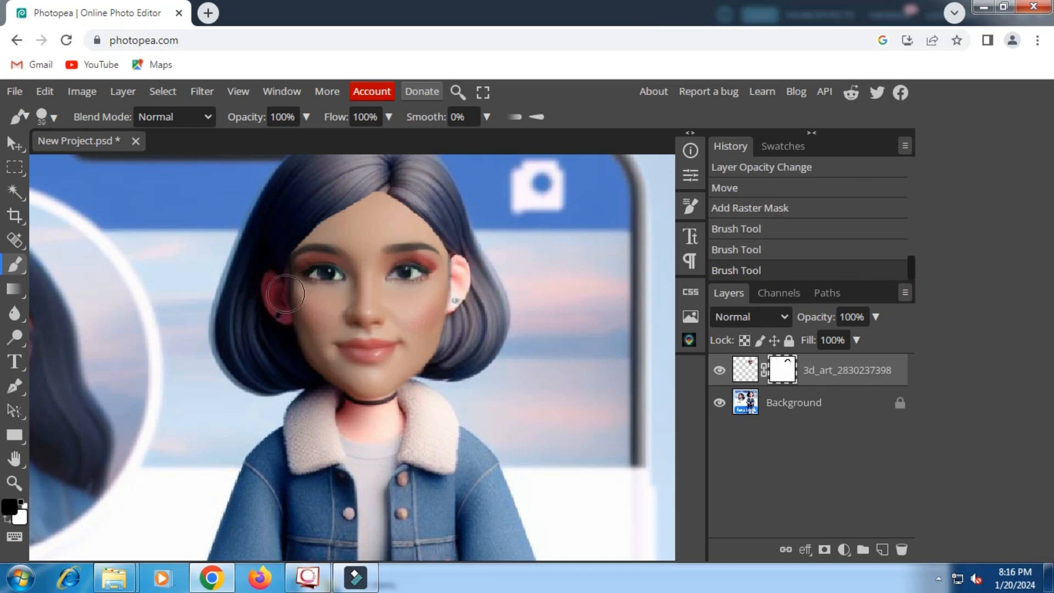
# - Paint more black on the mask along the hairline with the portrait layer at 45% opacity, and restore its opacity to 100%
pyautogui.click(876, 317)
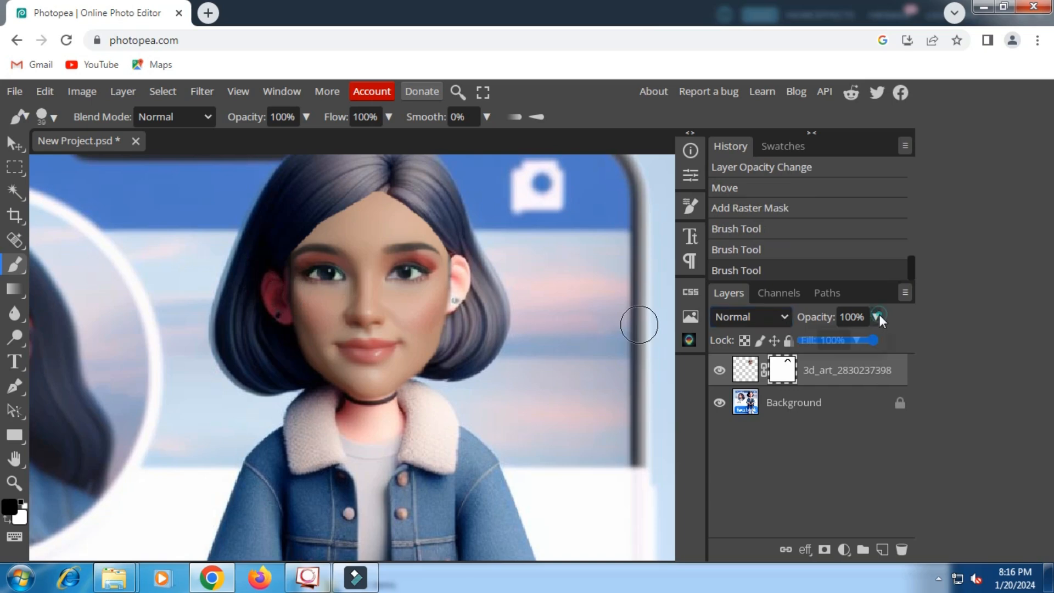
pyautogui.click(835, 341)
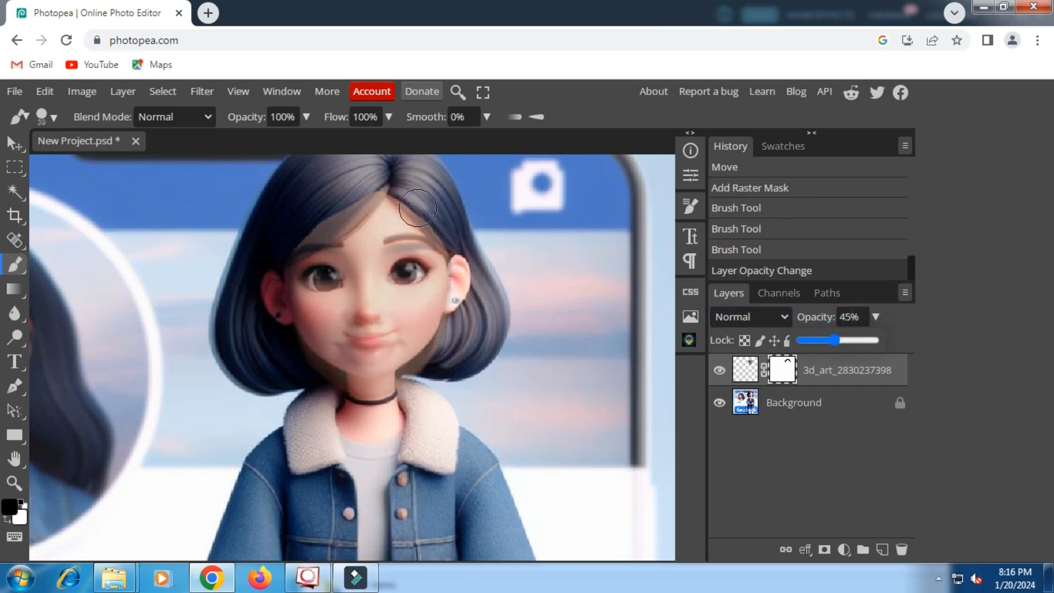
pyautogui.moveTo(341, 180)
pyautogui.mouseDown()
pyautogui.moveTo(316, 214)
pyautogui.moveTo(263, 242)
pyautogui.moveTo(346, 173)
pyautogui.moveTo(299, 218)
pyautogui.mouseUp()
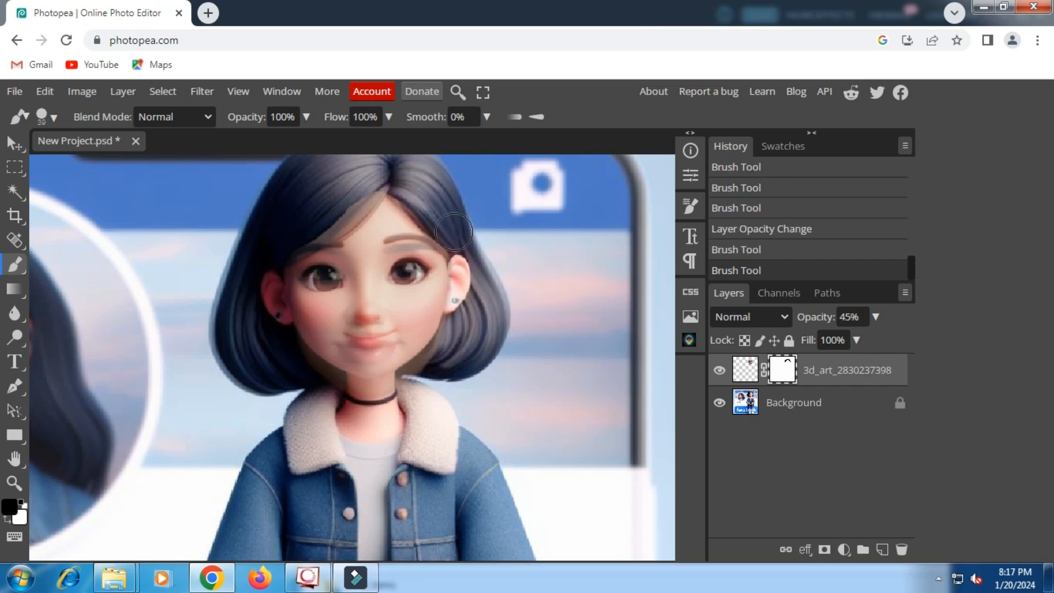
pyautogui.moveTo(487, 304); pyautogui.dragTo(486, 302)
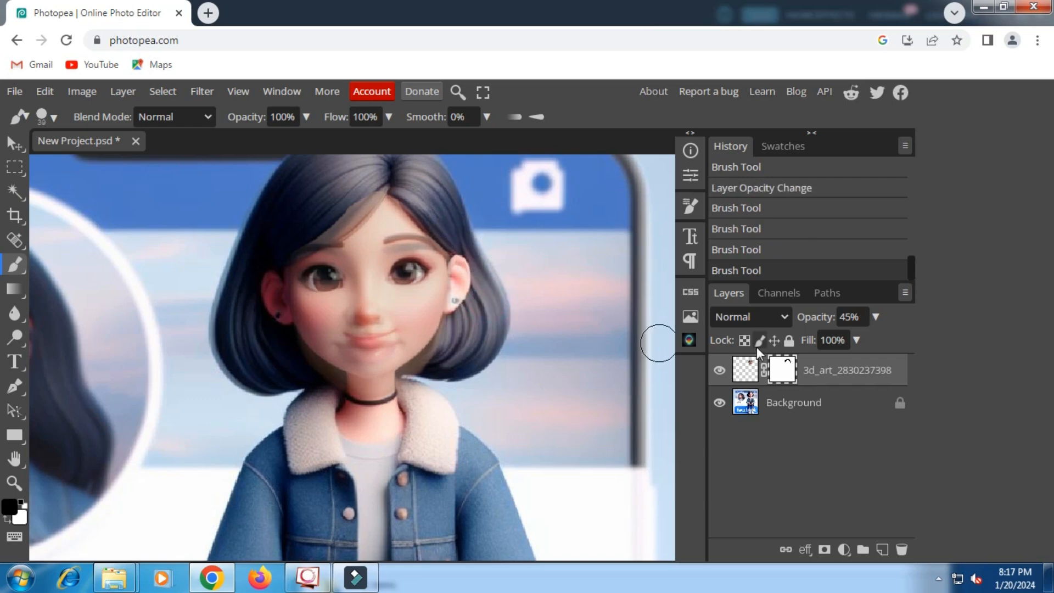
pyautogui.click(877, 317)
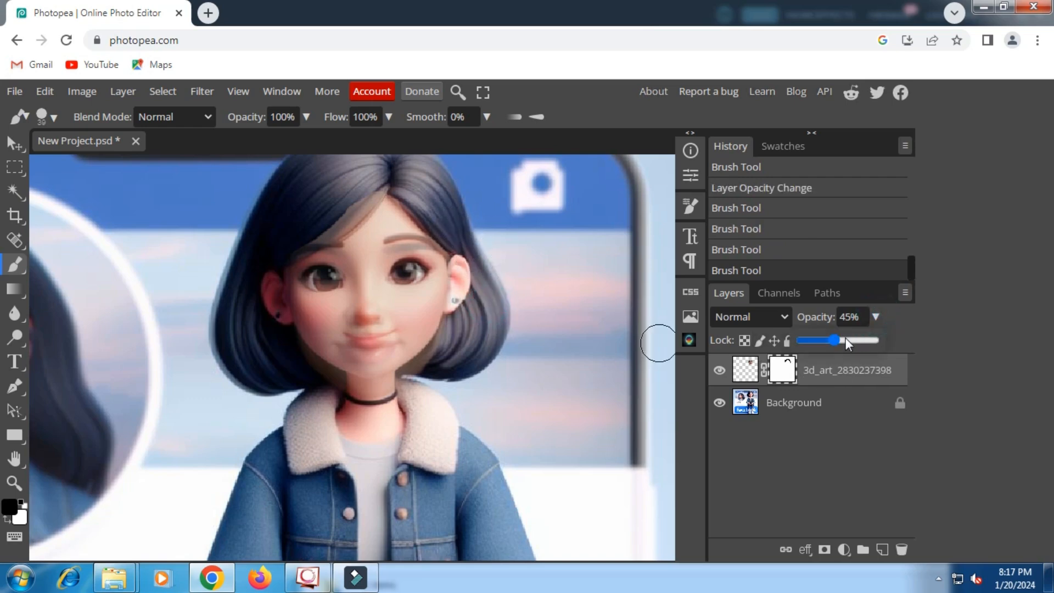
pyautogui.moveTo(846, 337); pyautogui.dragTo(883, 343)
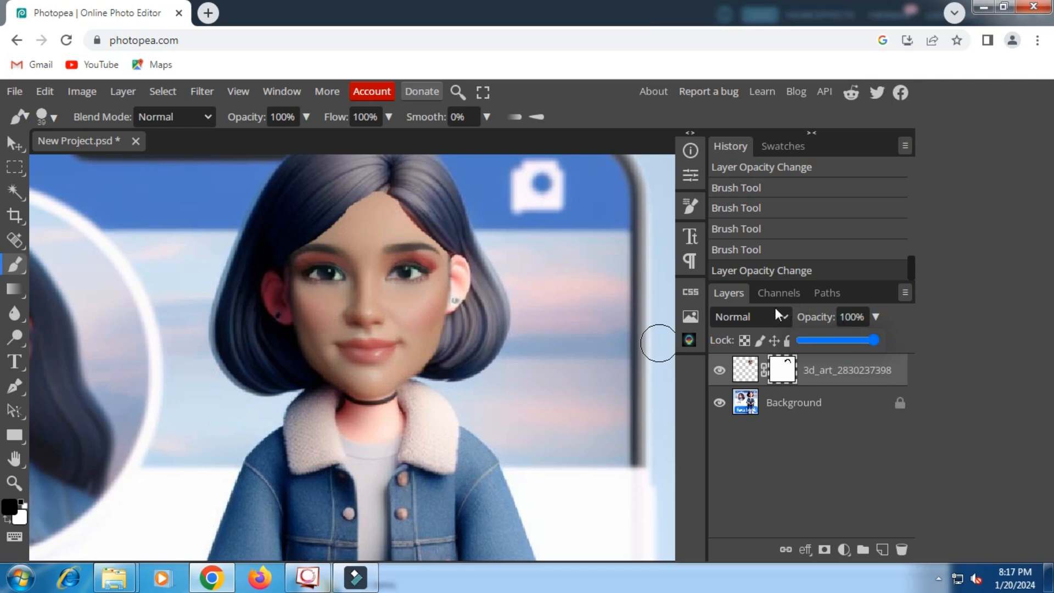
# - Apply a slight feather to the portrait layer's raster mask to soften the edge along the hairline
pyautogui.click(691, 177)
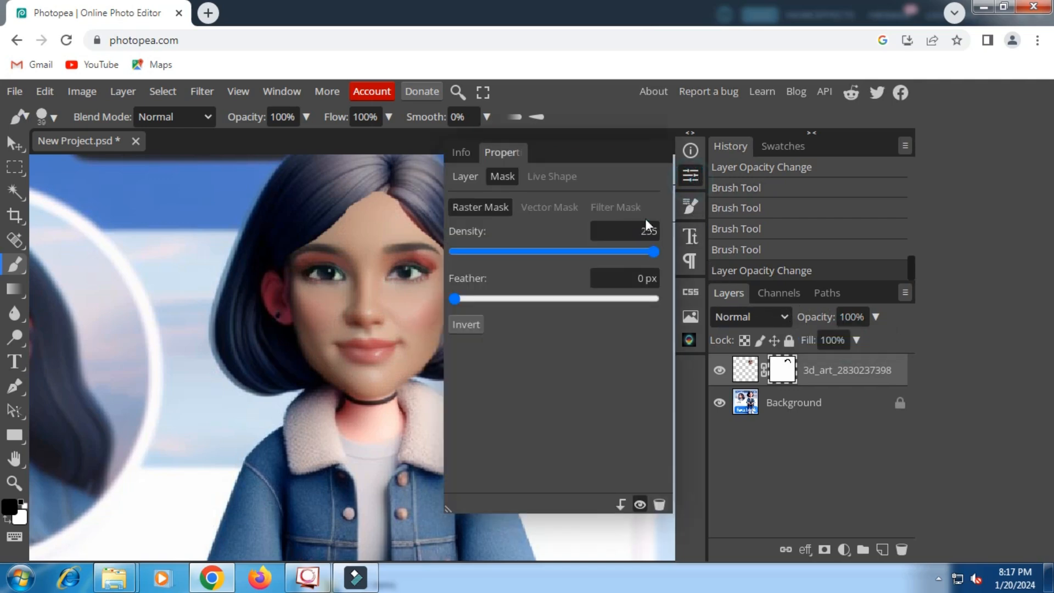
pyautogui.click(473, 299)
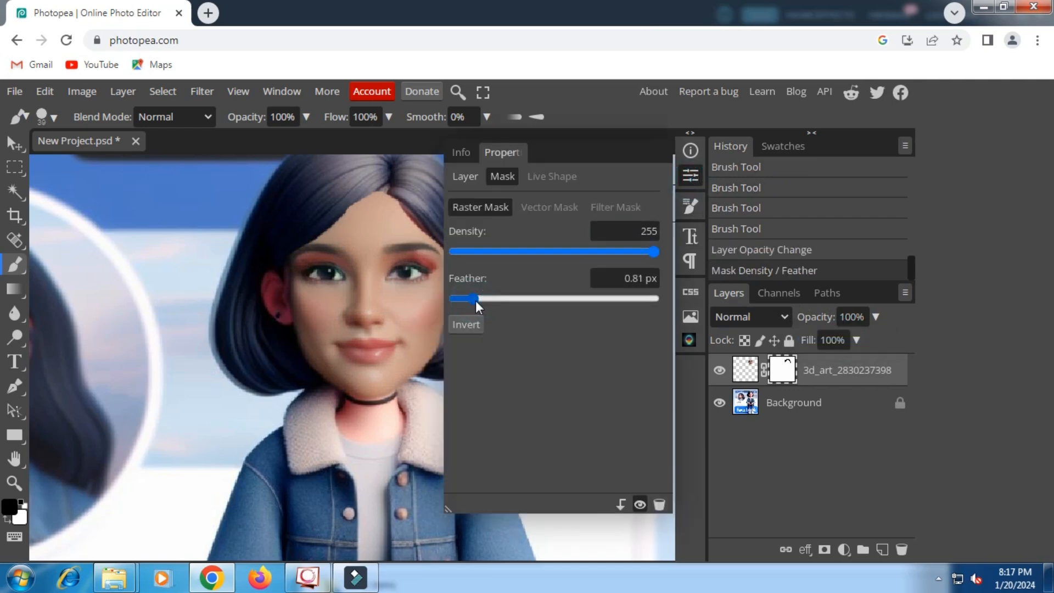
pyautogui.moveTo(479, 301); pyautogui.dragTo(485, 299)
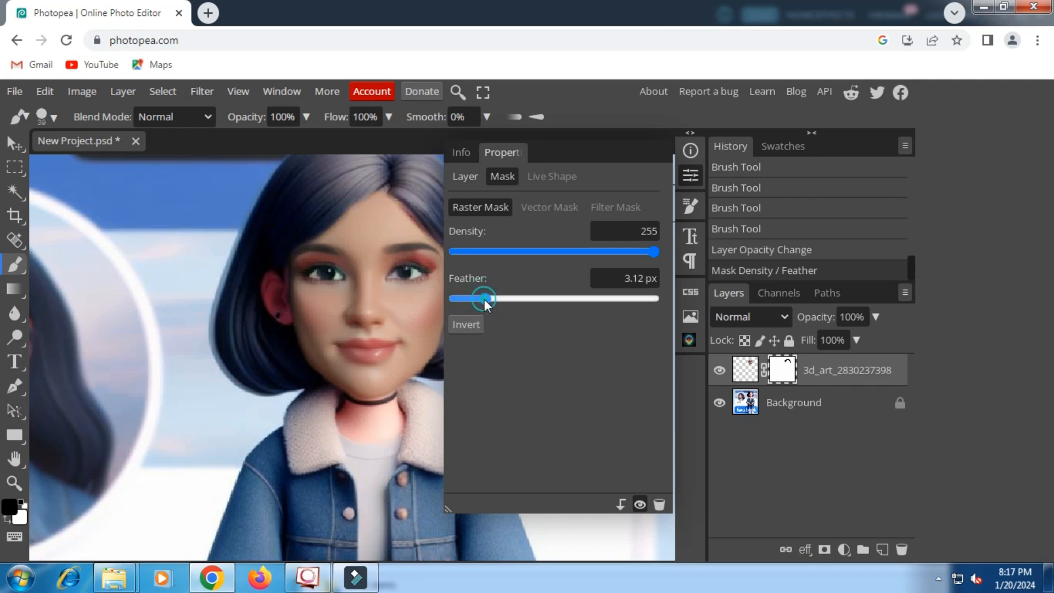
pyautogui.click(482, 299)
pyautogui.click(688, 176)
pyautogui.scroll(-3, 454, 288)
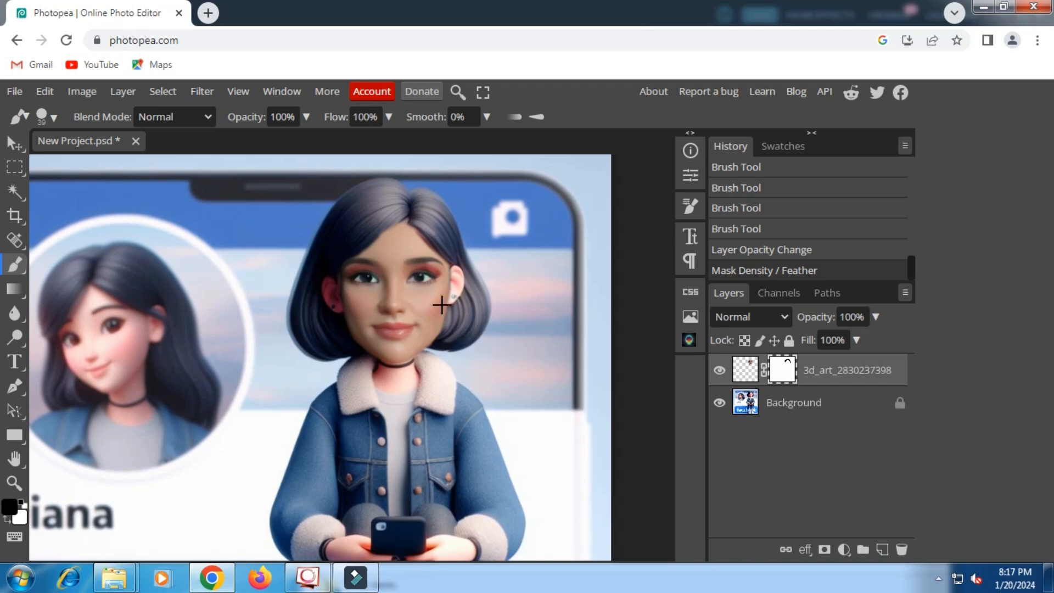
pyautogui.scroll(-2, 444, 303)
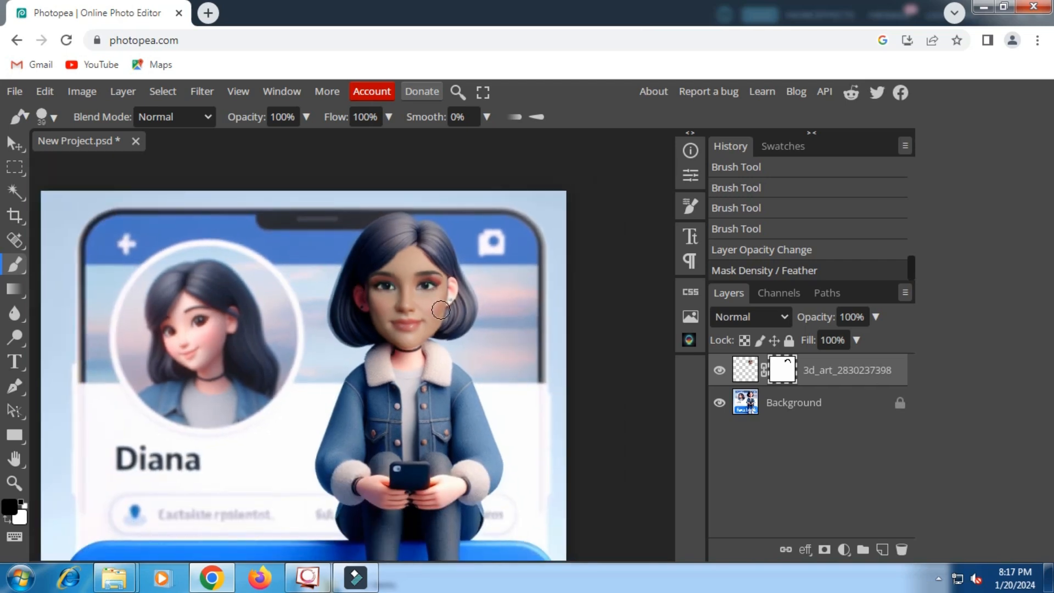
pyautogui.scroll(2, 416, 285)
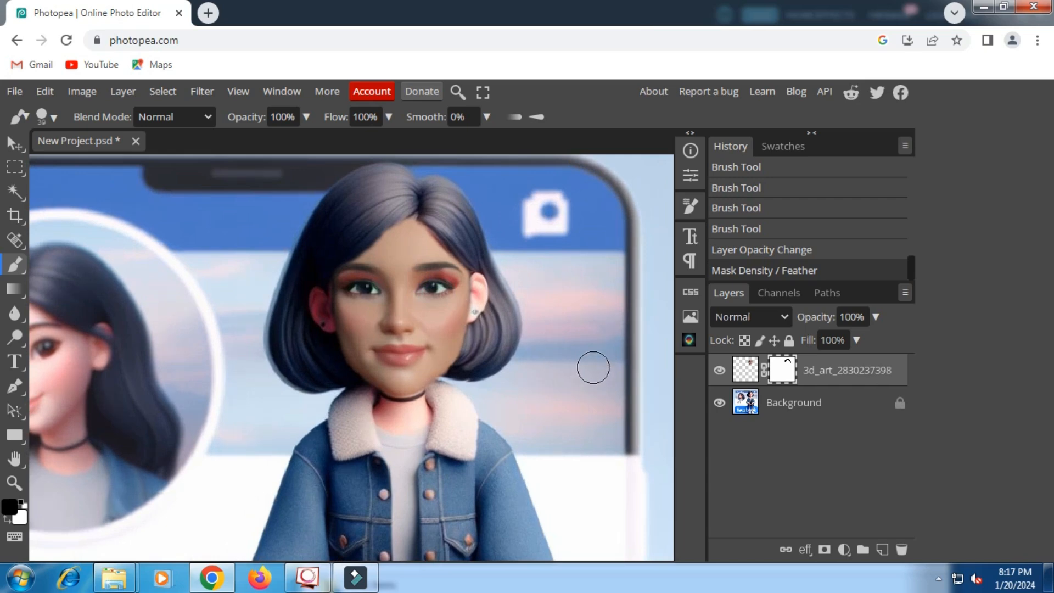
pyautogui.click(846, 549)
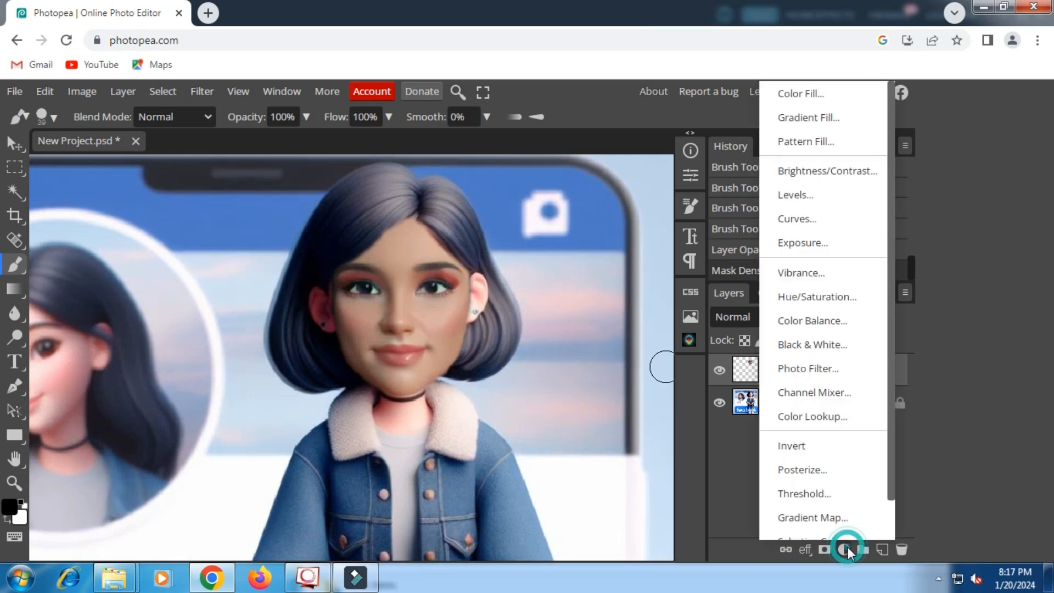
pyautogui.scroll(-1, 829, 463)
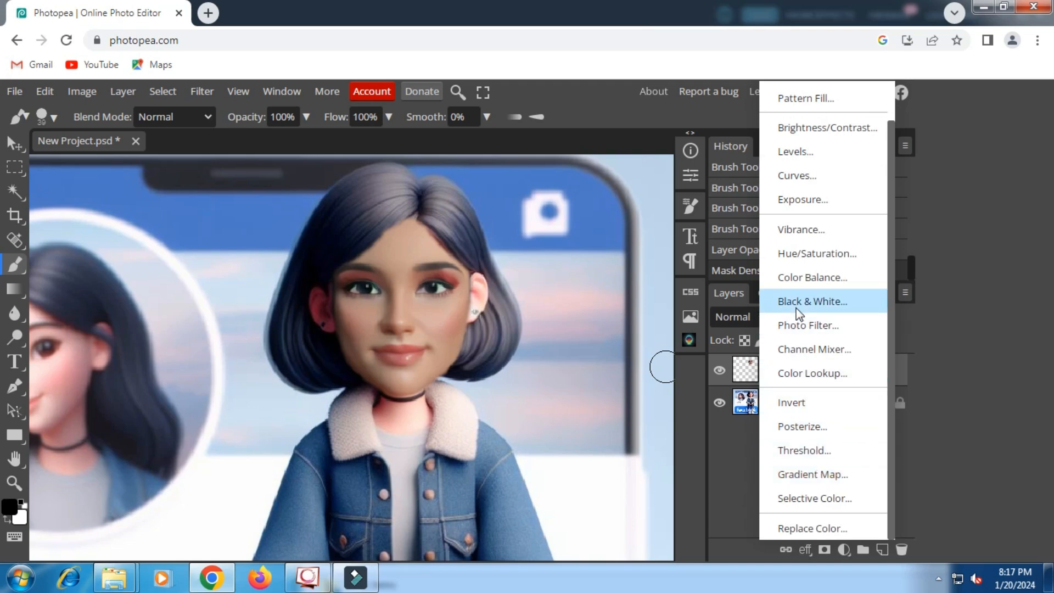
pyautogui.click(819, 125)
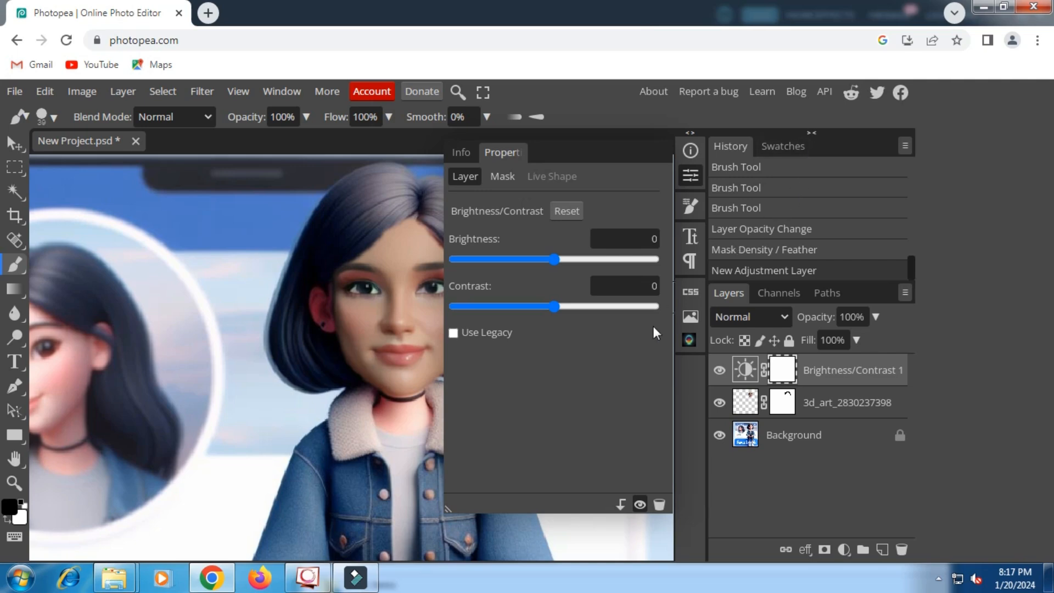
pyautogui.click(623, 495)
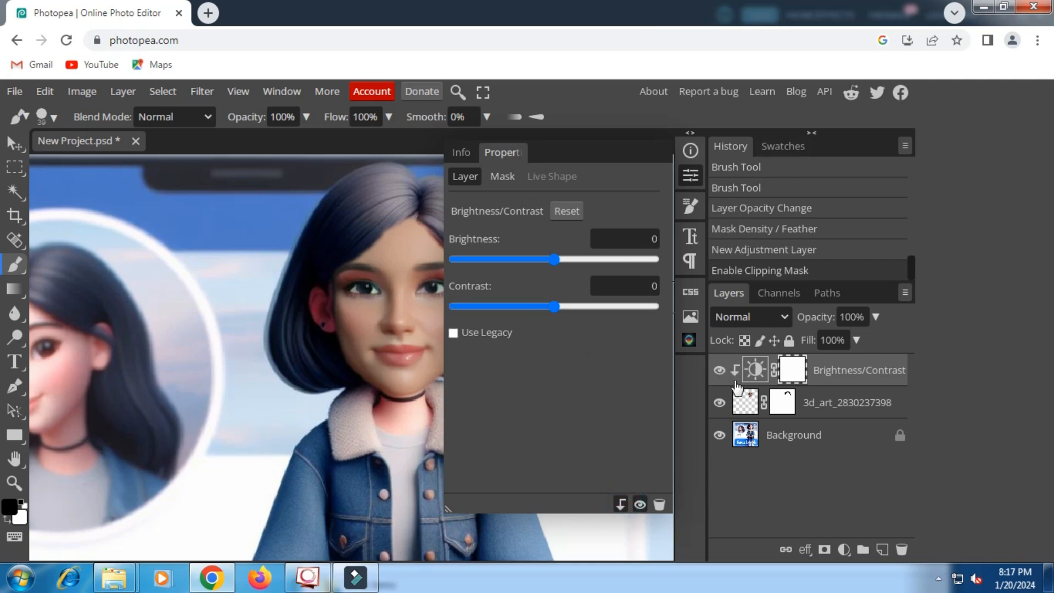
pyautogui.click(622, 502)
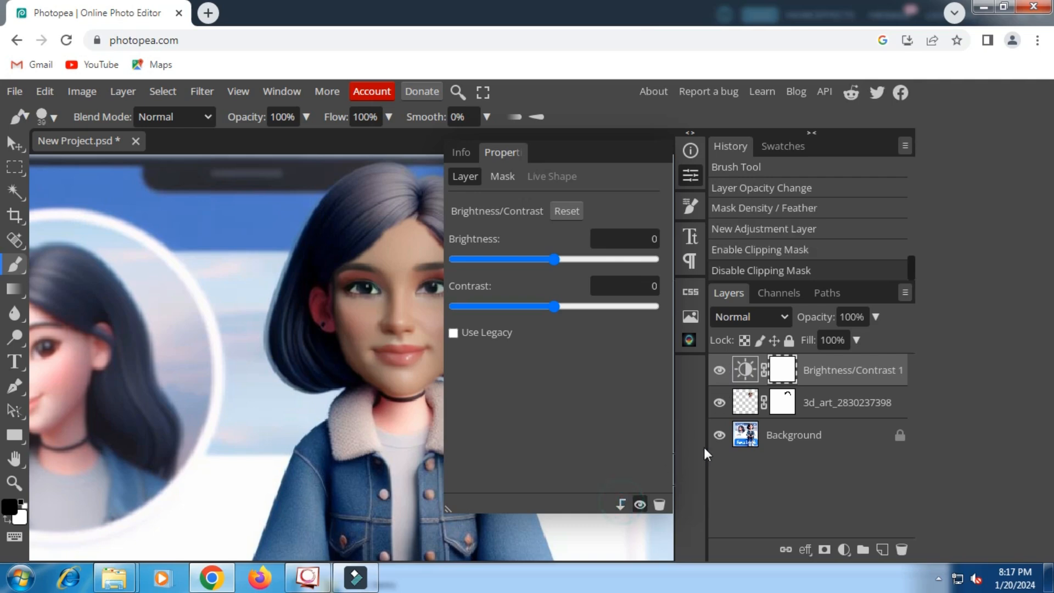
pyautogui.click(620, 503)
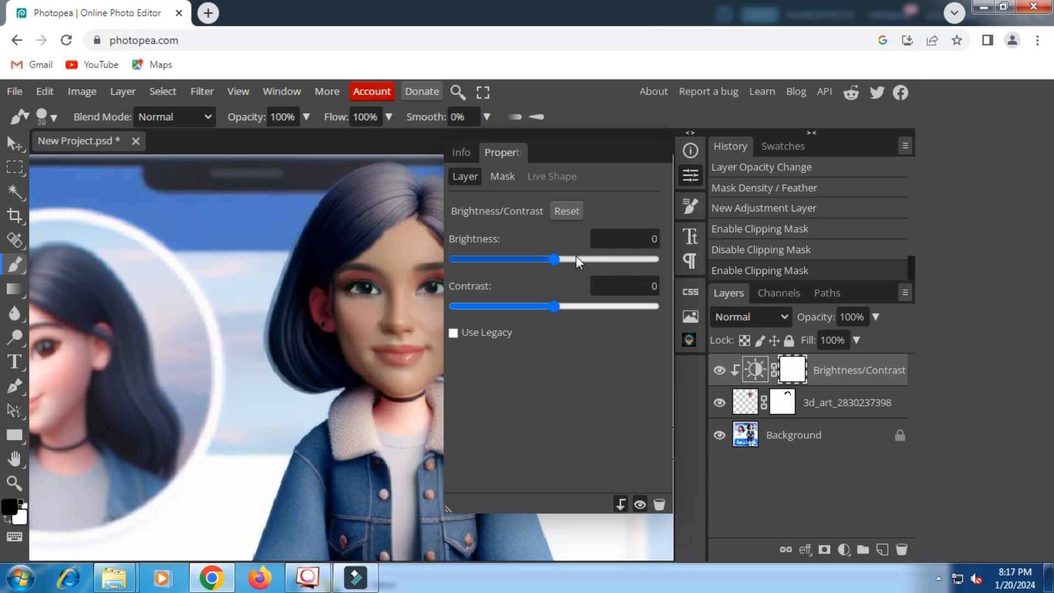
# - Set the clipped adjustment's contrast to 28 and brightness to 100 to lighten the portrait face
pyautogui.click(575, 301)
pyautogui.moveTo(577, 306); pyautogui.dragTo(584, 306)
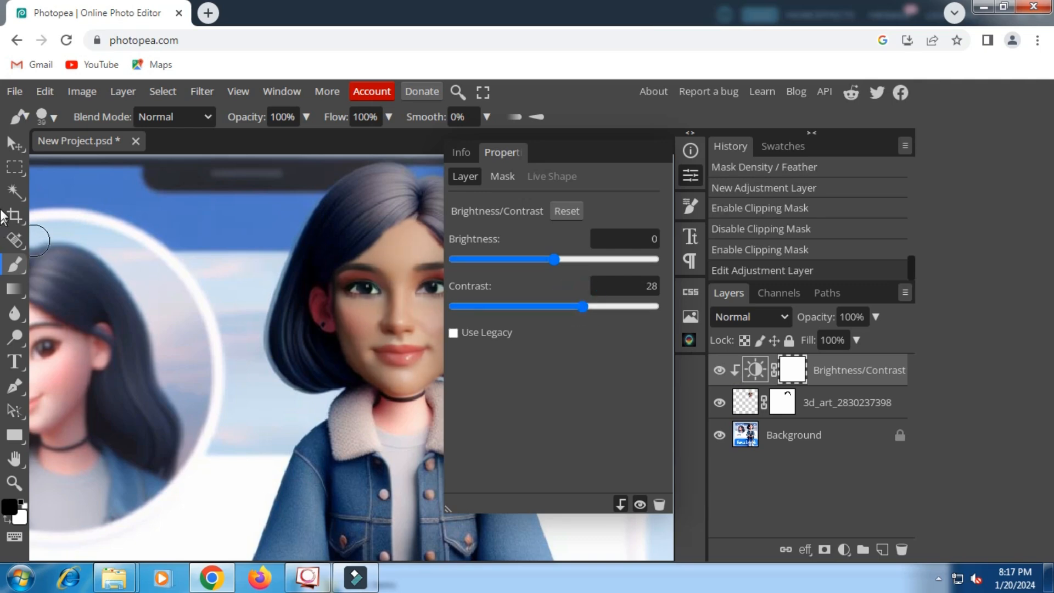
pyautogui.click(11, 462)
pyautogui.moveTo(338, 387); pyautogui.dragTo(245, 381)
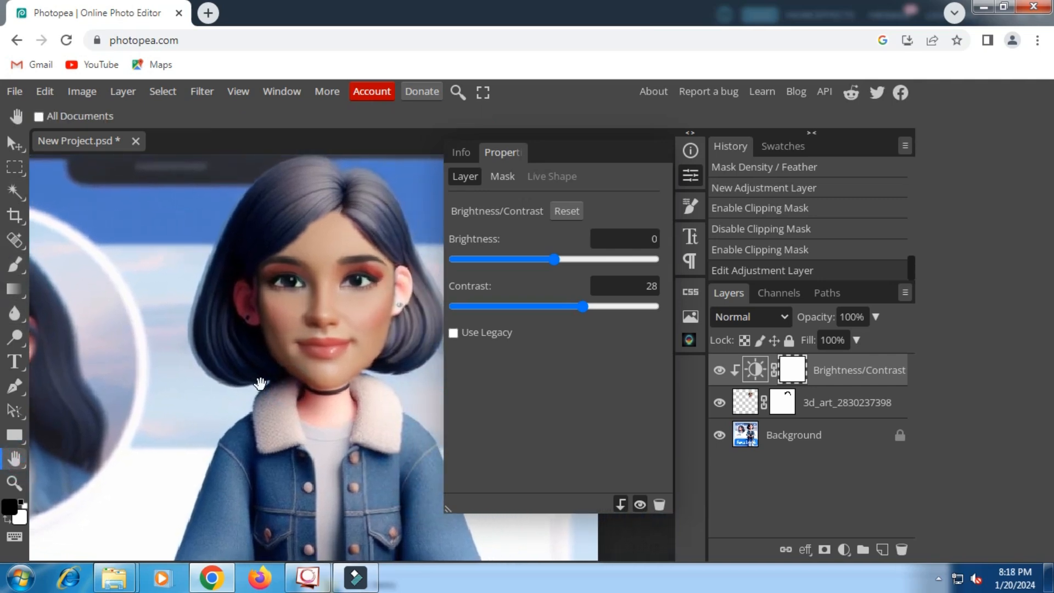
pyautogui.click(565, 258)
pyautogui.moveTo(562, 259)
pyautogui.mouseDown()
pyautogui.moveTo(553, 258)
pyautogui.moveTo(564, 260)
pyautogui.mouseUp()
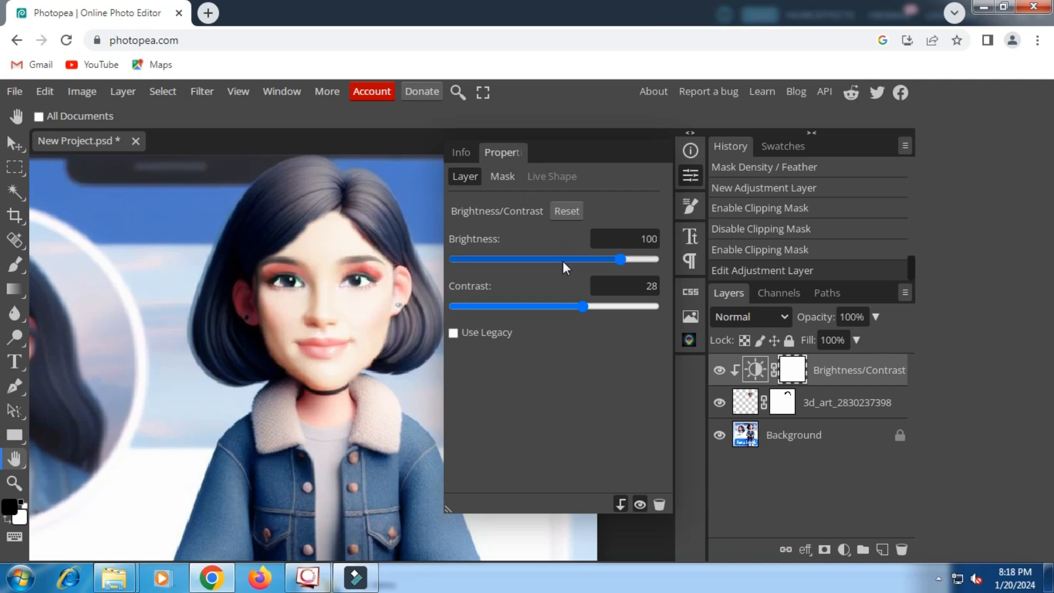
# - Try a brightness of 26 and a contrast of 36 on the clipped Brightness/Contrast adjustment
pyautogui.click(566, 261)
pyautogui.moveTo(584, 306); pyautogui.dragTo(590, 307)
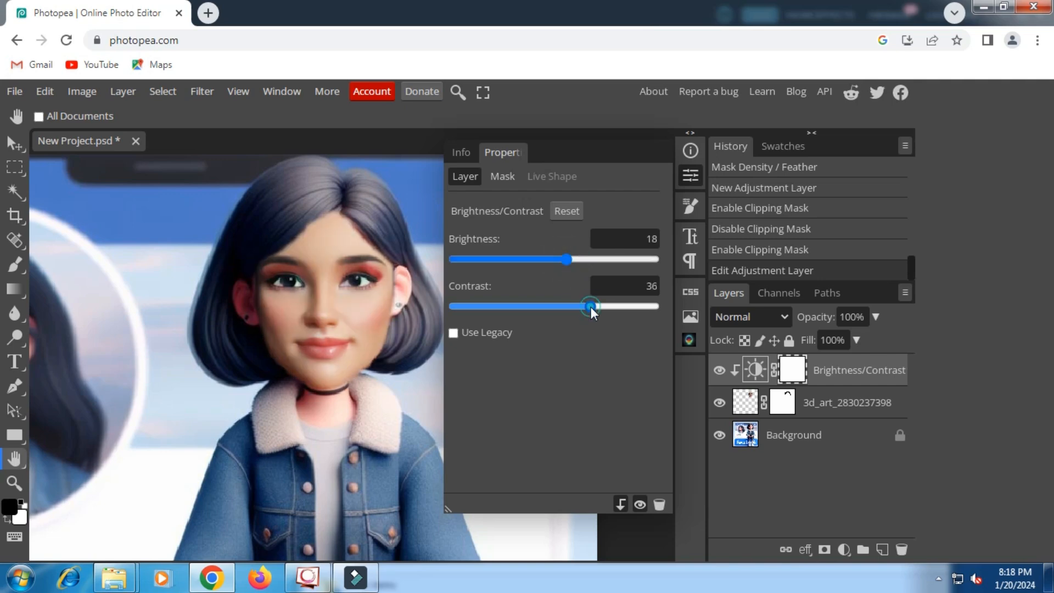
pyautogui.moveTo(569, 258); pyautogui.dragTo(571, 259)
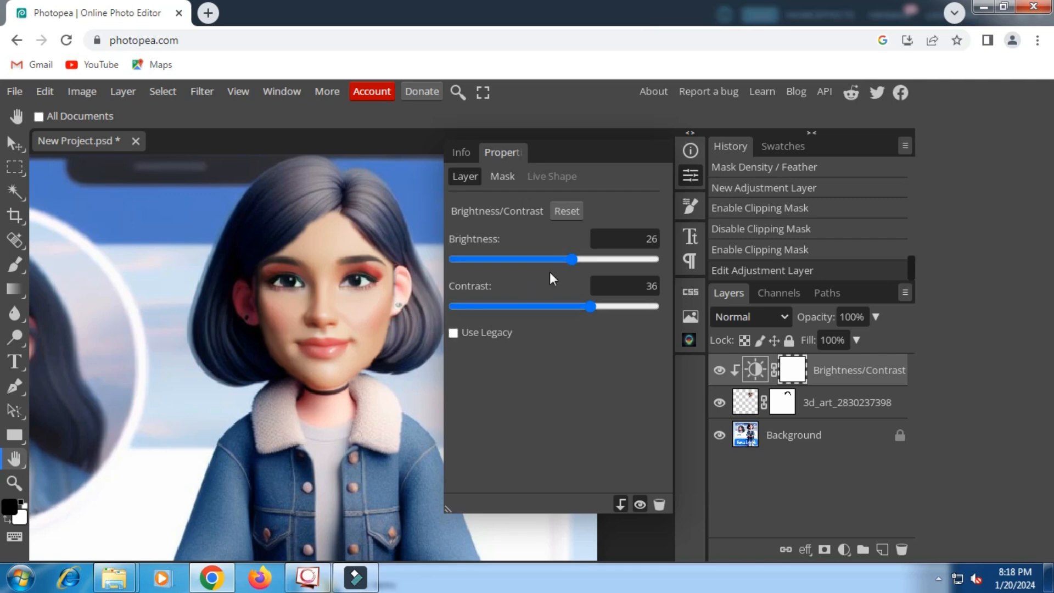
# - Reset the Brightness/Contrast adjustment and set its contrast to 34, keeping brightness at 0
pyautogui.click(565, 213)
pyautogui.click(580, 304)
pyautogui.click(588, 305)
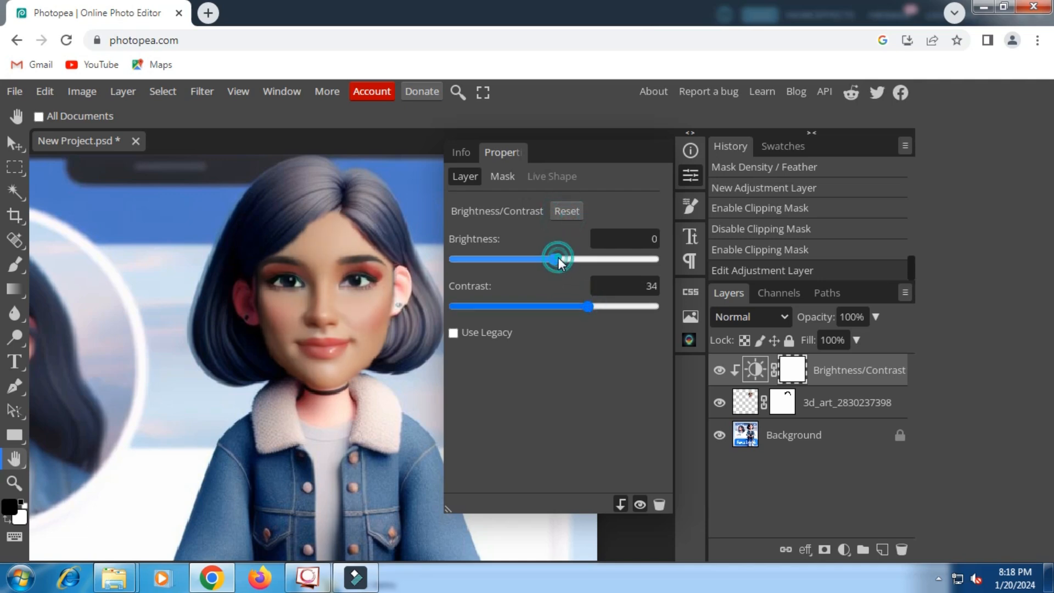
# - Add a Selective Color adjustment layer above Brightness/Contrast and clip it to the portrait layer
pyautogui.click(845, 550)
pyautogui.scroll(-1, 851, 507)
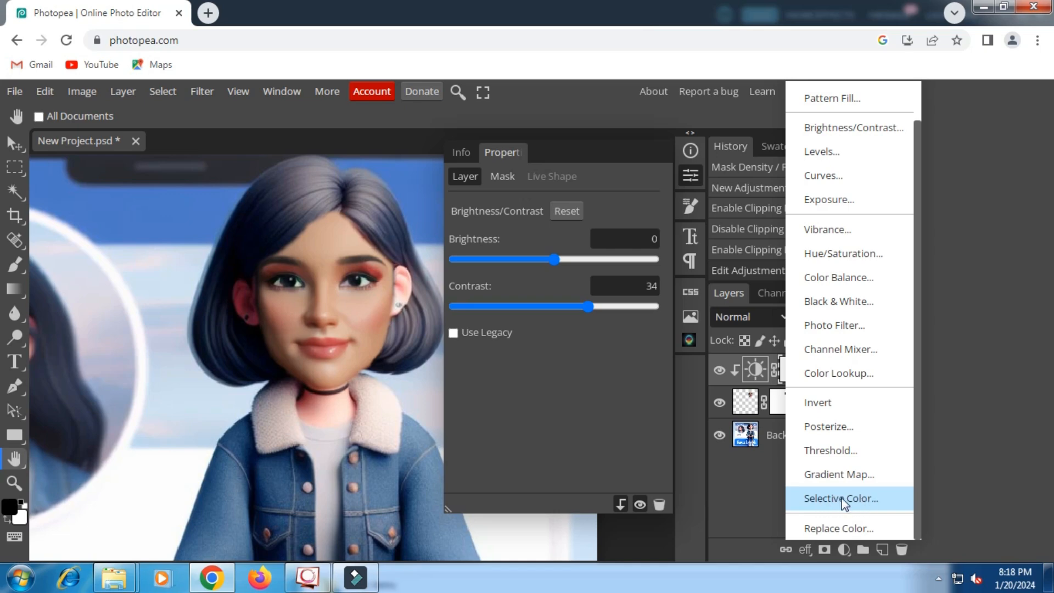
pyautogui.click(842, 500)
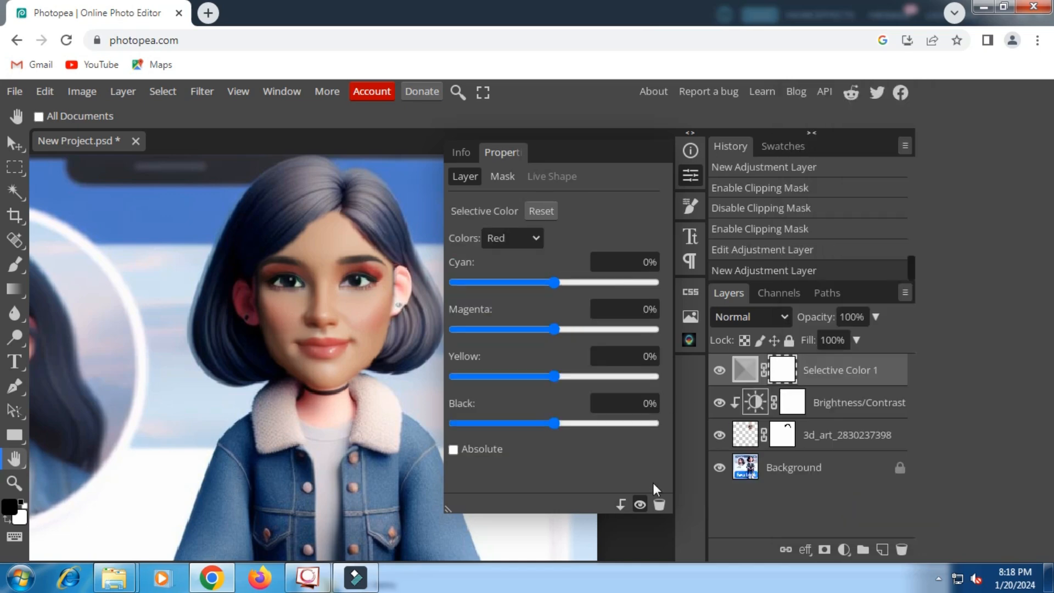
pyautogui.click(621, 503)
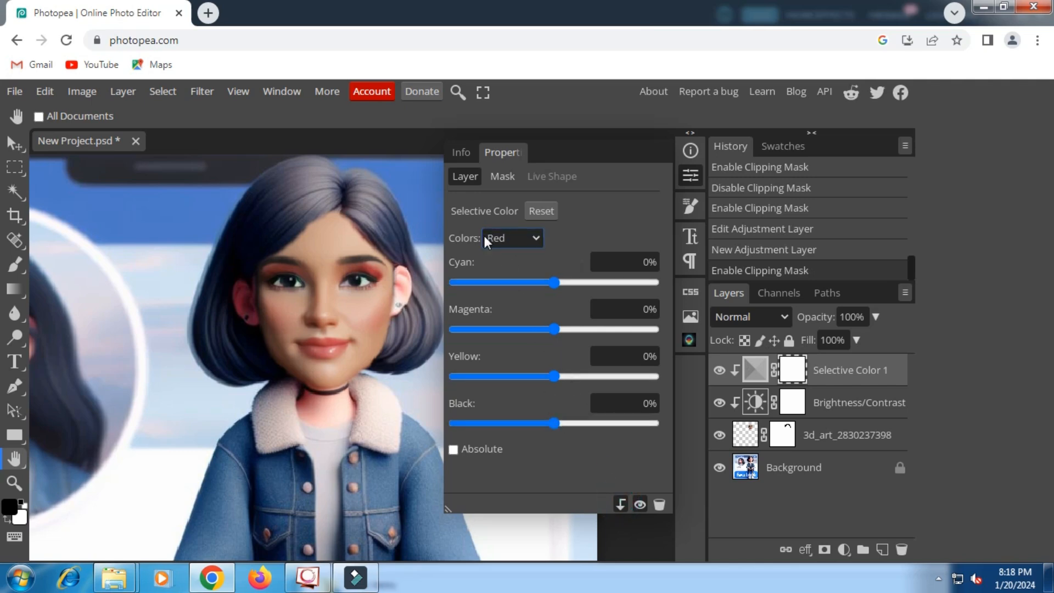
# - Set the Selective Color reds to cyan -13%, magenta 8%, yellow -13% and black 16%
pyautogui.moveTo(555, 423)
pyautogui.mouseDown()
pyautogui.moveTo(583, 424)
pyautogui.moveTo(531, 423)
pyautogui.moveTo(571, 417)
pyautogui.mouseUp()
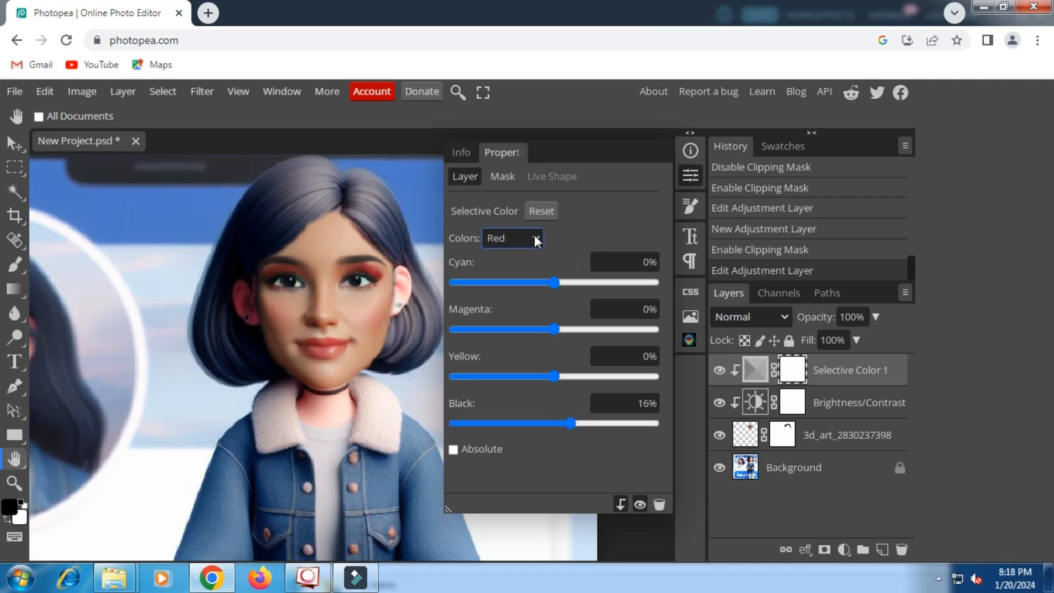
pyautogui.moveTo(556, 376); pyautogui.dragTo(520, 376)
pyautogui.click(542, 375)
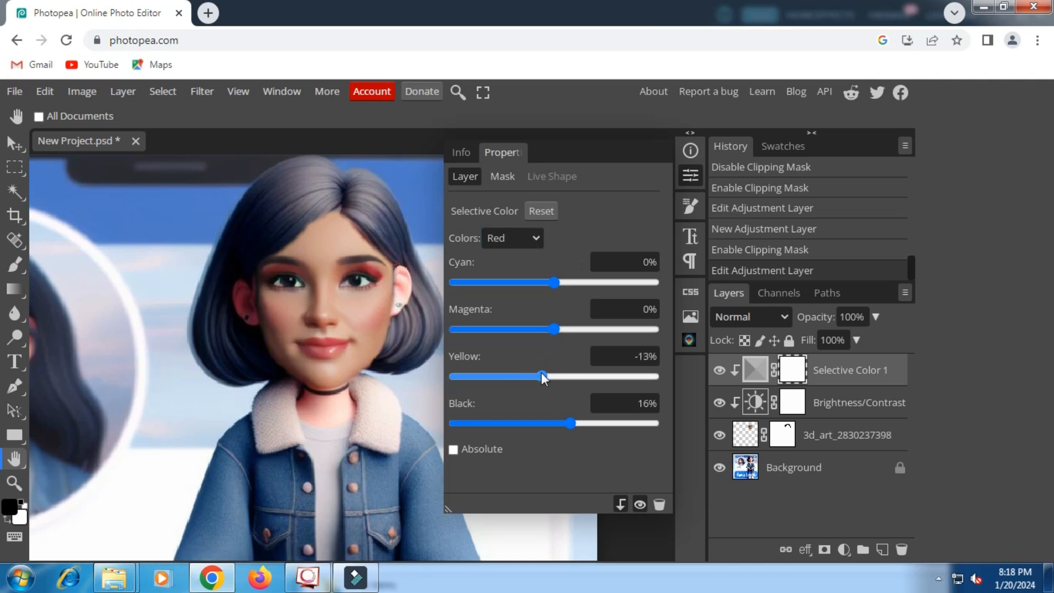
pyautogui.moveTo(551, 329)
pyautogui.mouseDown()
pyautogui.moveTo(519, 328)
pyautogui.moveTo(571, 328)
pyautogui.moveTo(542, 327)
pyautogui.moveTo(562, 328)
pyautogui.mouseUp()
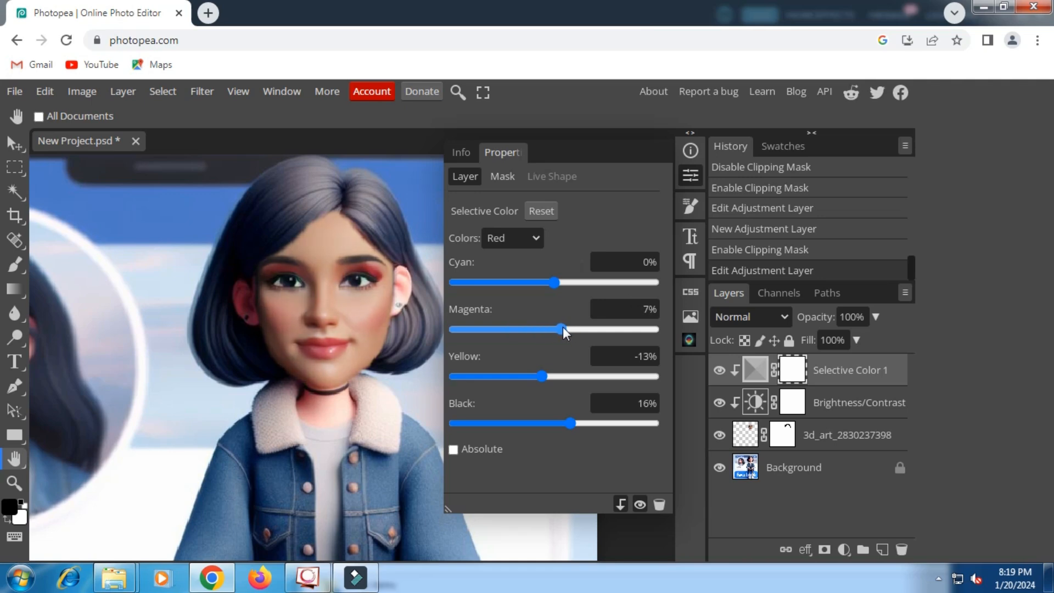
pyautogui.moveTo(554, 282)
pyautogui.mouseDown()
pyautogui.moveTo(521, 282)
pyautogui.moveTo(588, 282)
pyautogui.moveTo(541, 282)
pyautogui.mouseUp()
# - Set the Selective Color yellows to black -64% and yellow -17%
pyautogui.click(537, 238)
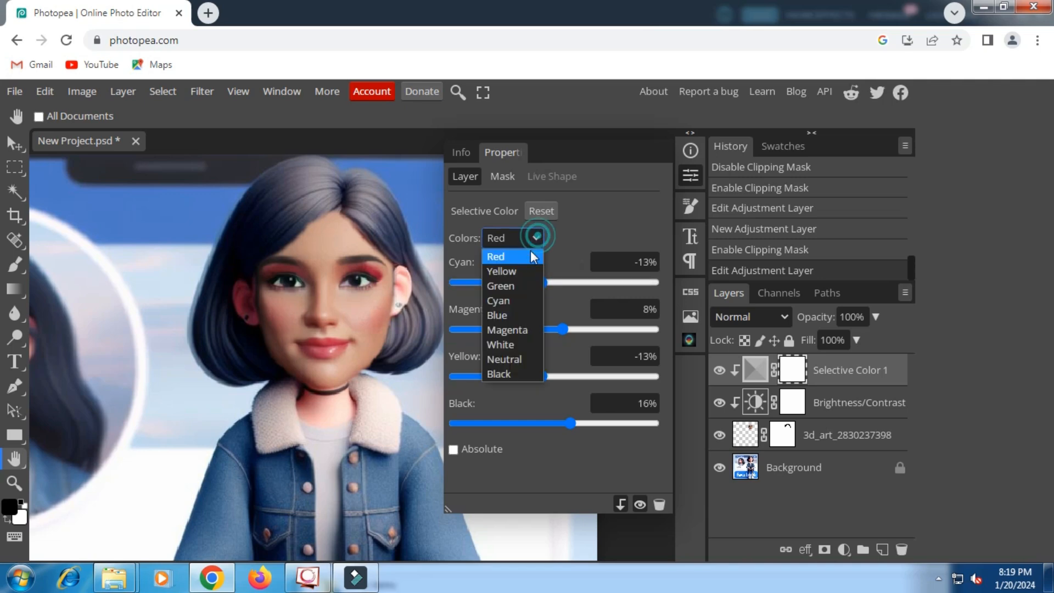
pyautogui.click(513, 271)
pyautogui.moveTo(553, 423); pyautogui.dragTo(491, 424)
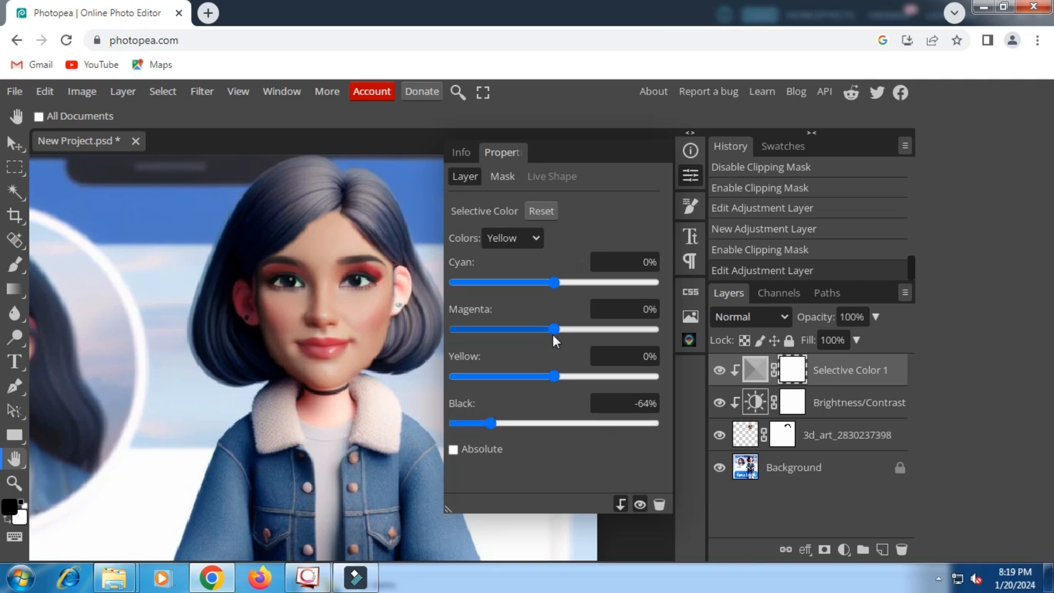
pyautogui.moveTo(555, 376)
pyautogui.mouseDown()
pyautogui.moveTo(577, 375)
pyautogui.moveTo(518, 376)
pyautogui.moveTo(539, 377)
pyautogui.mouseUp()
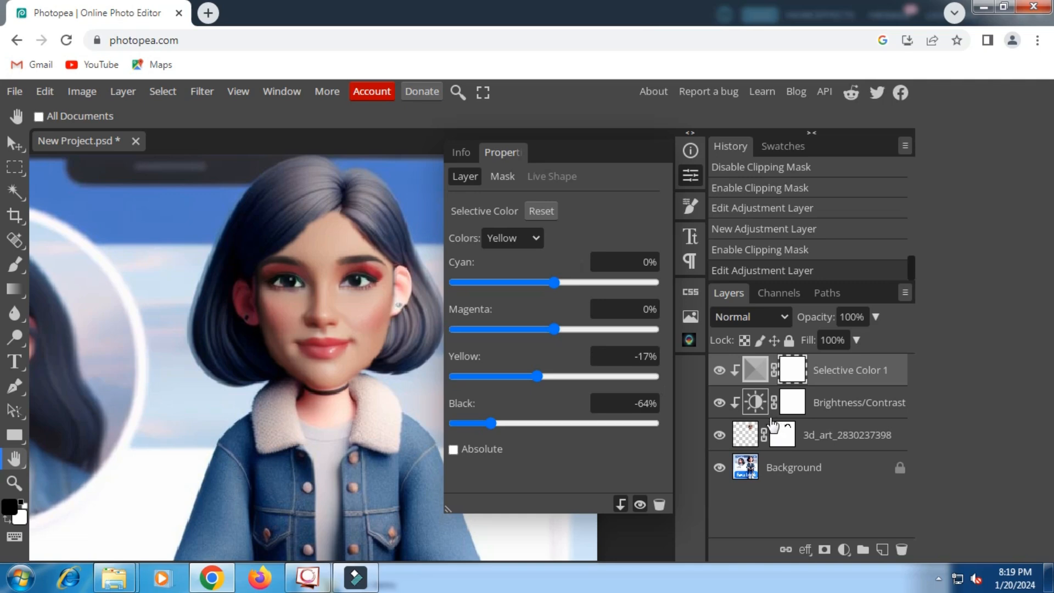
# - Set the brightness of the clipped Brightness/Contrast adjustment layer to 12
pyautogui.click(756, 403)
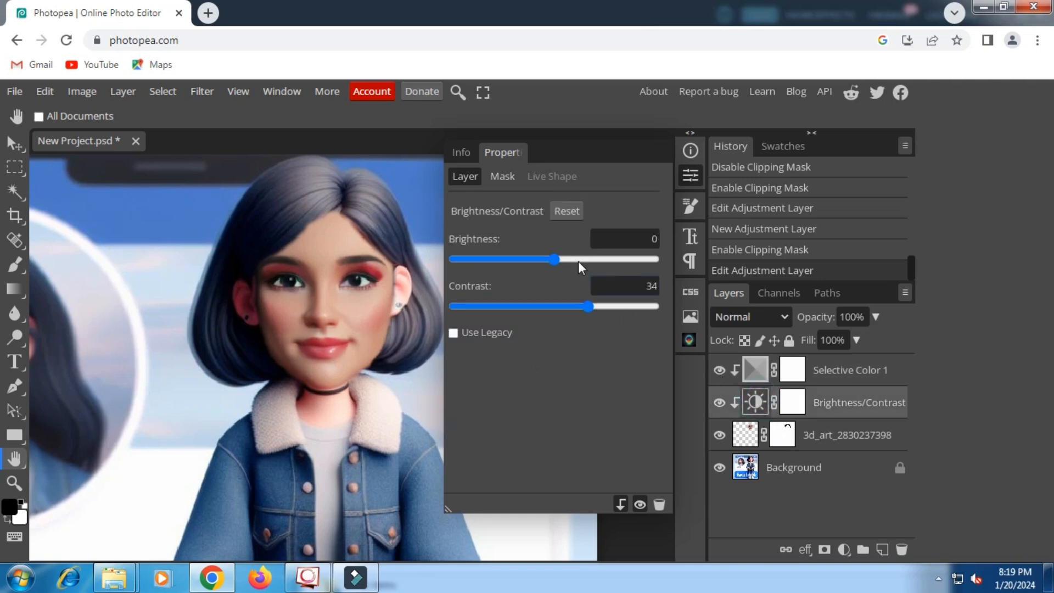
pyautogui.click(562, 256)
pyautogui.moveTo(562, 255); pyautogui.dragTo(563, 255)
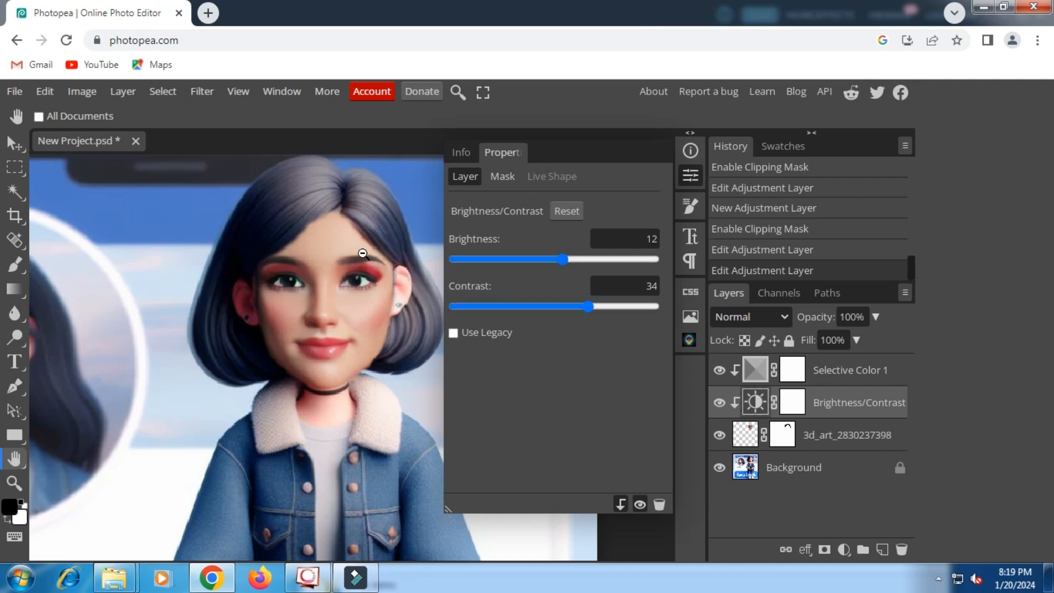
pyautogui.scroll(2, 364, 254)
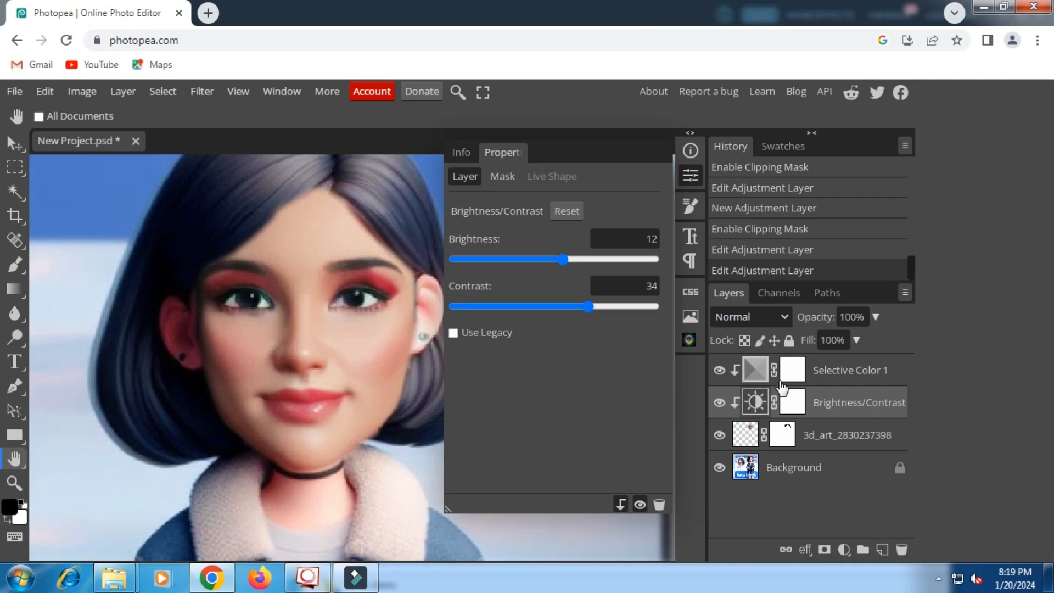
pyautogui.click(781, 435)
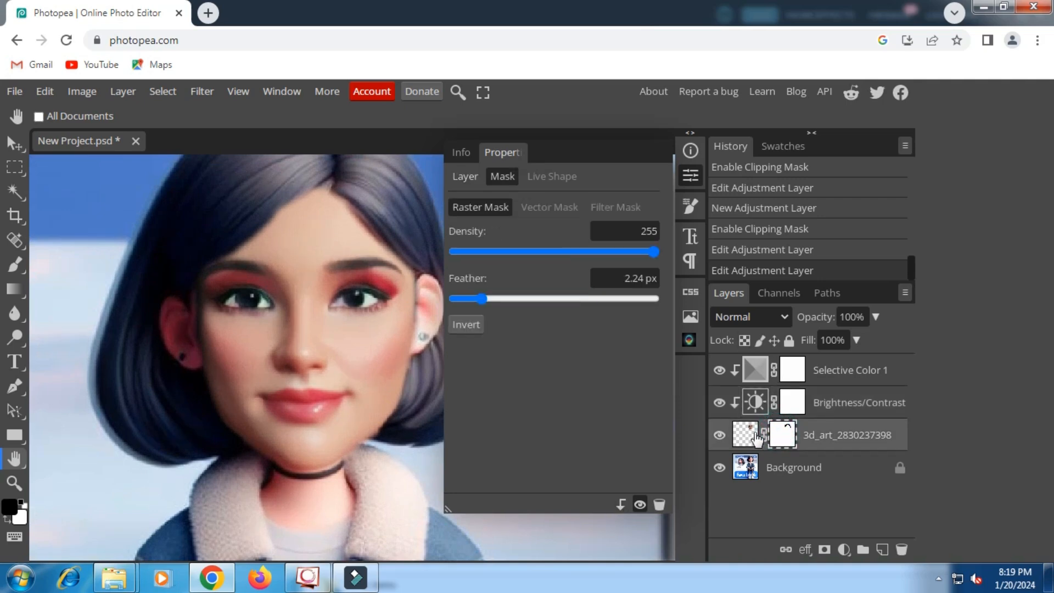
pyautogui.moveTo(500, 300)
pyautogui.mouseDown()
pyautogui.moveTo(460, 298)
pyautogui.moveTo(489, 297)
pyautogui.mouseUp()
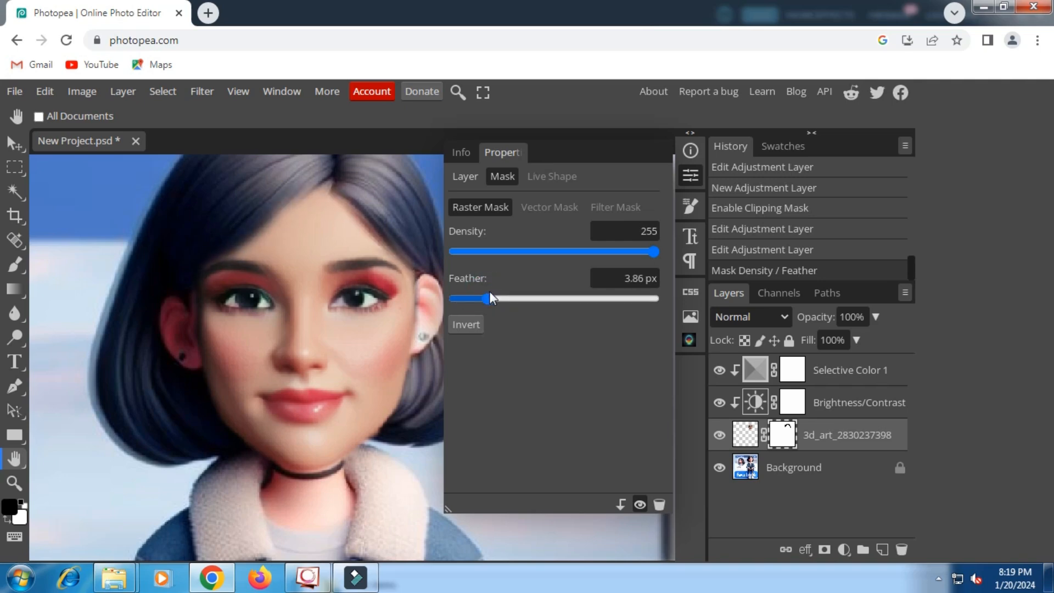
pyautogui.click(689, 175)
# - Flatten the portrait, its adjustment layers and the background into a single layer
pyautogui.scroll(-6, 436, 276)
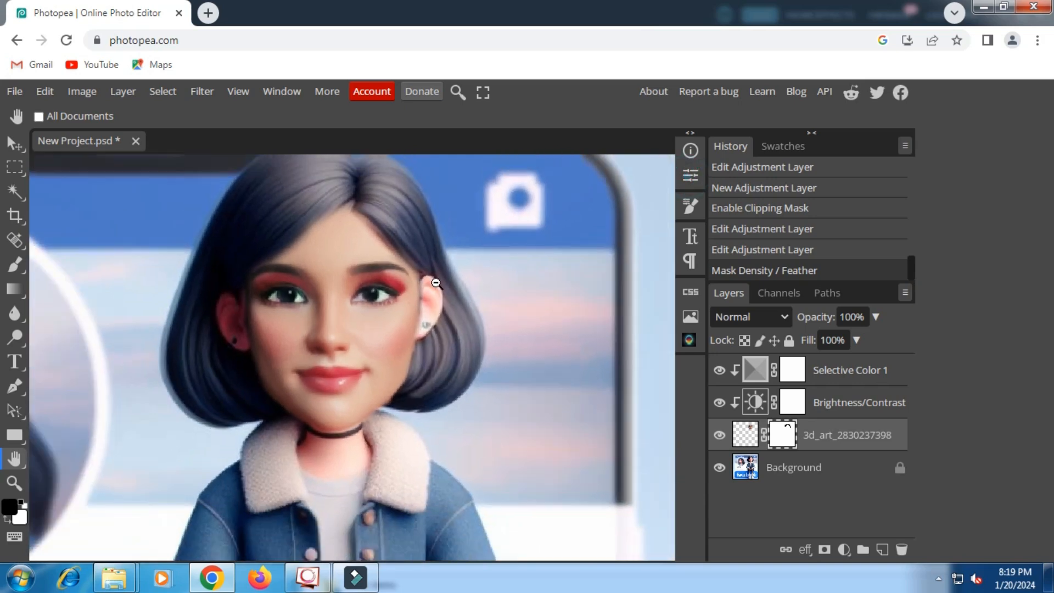
pyautogui.scroll(-2, 443, 305)
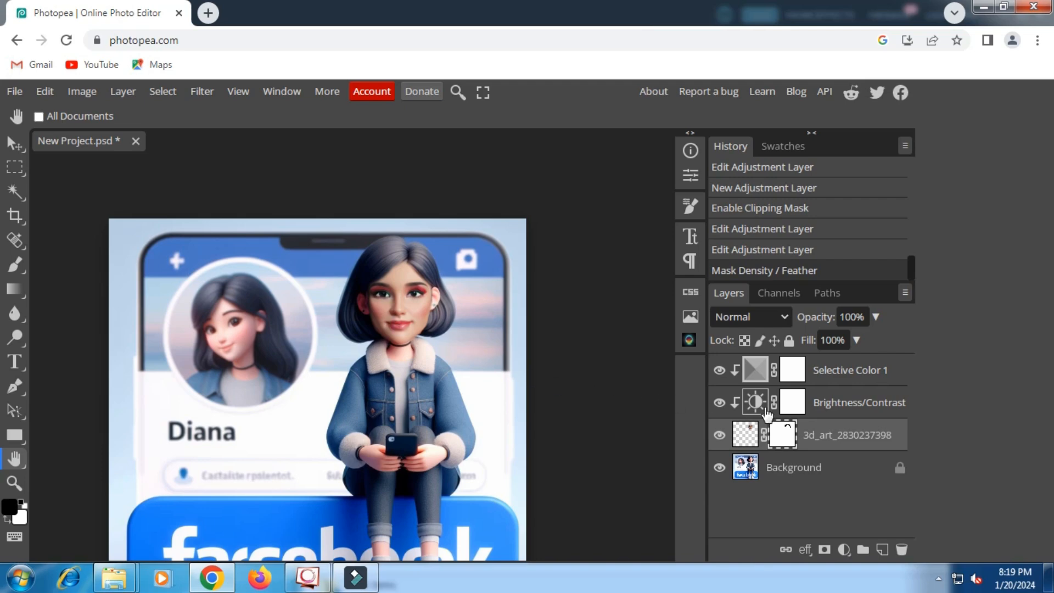
pyautogui.click(834, 374)
pyautogui.rightClick(836, 372)
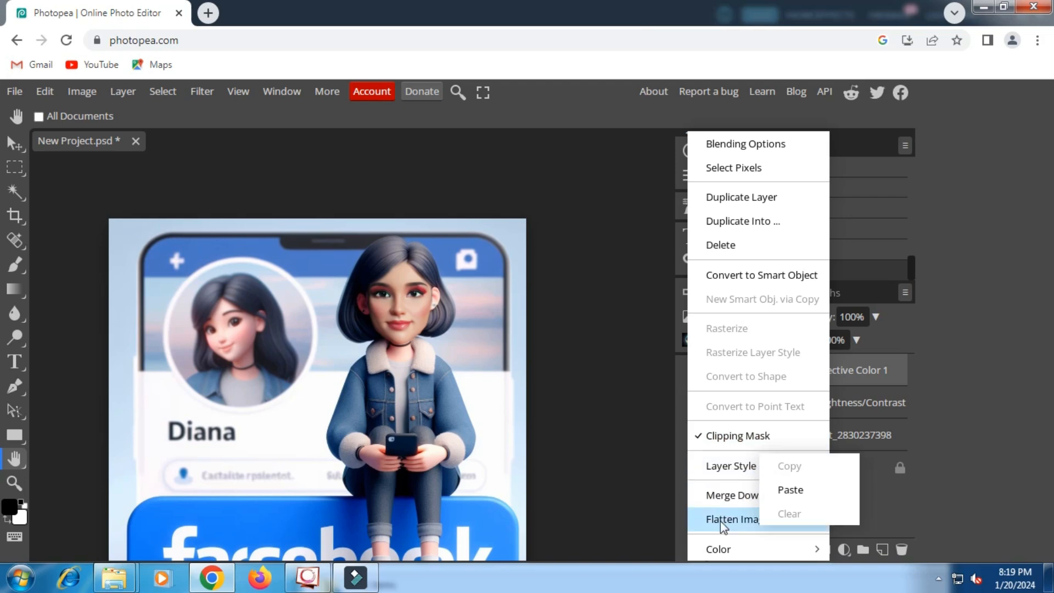
pyautogui.click(758, 522)
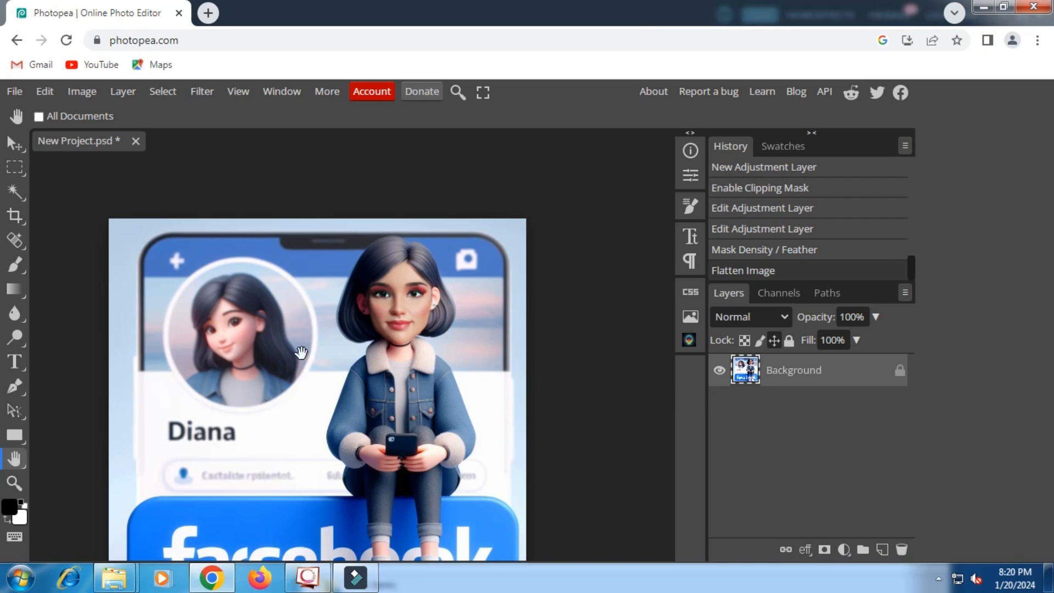
# - Make a circular selection around the seated character's head and collar using Ellipse Select with a fixed 1:1 ratio
pyautogui.click(21, 169)
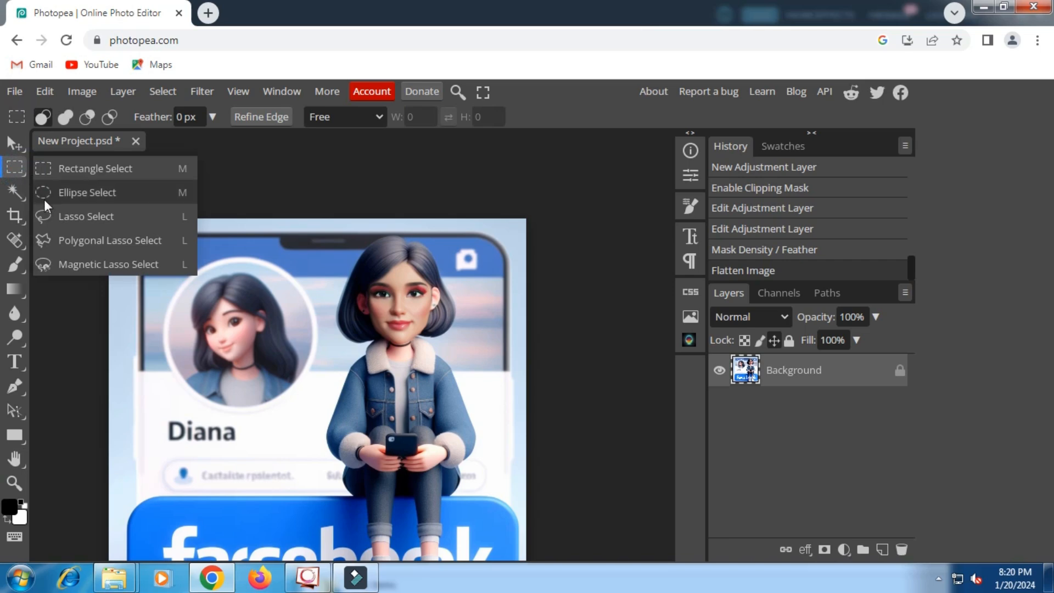
pyautogui.click(88, 190)
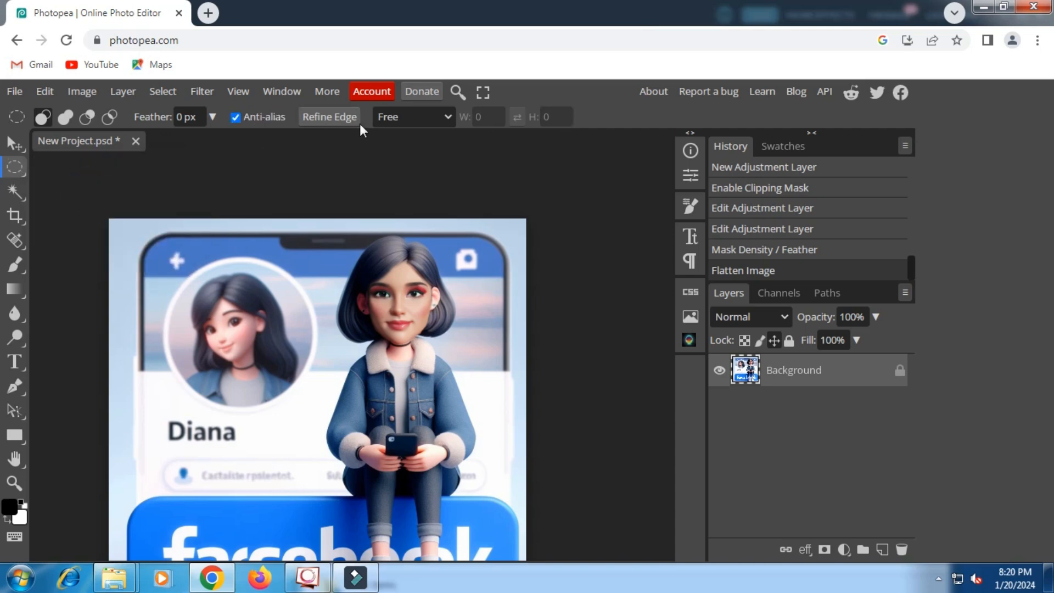
pyautogui.click(447, 115)
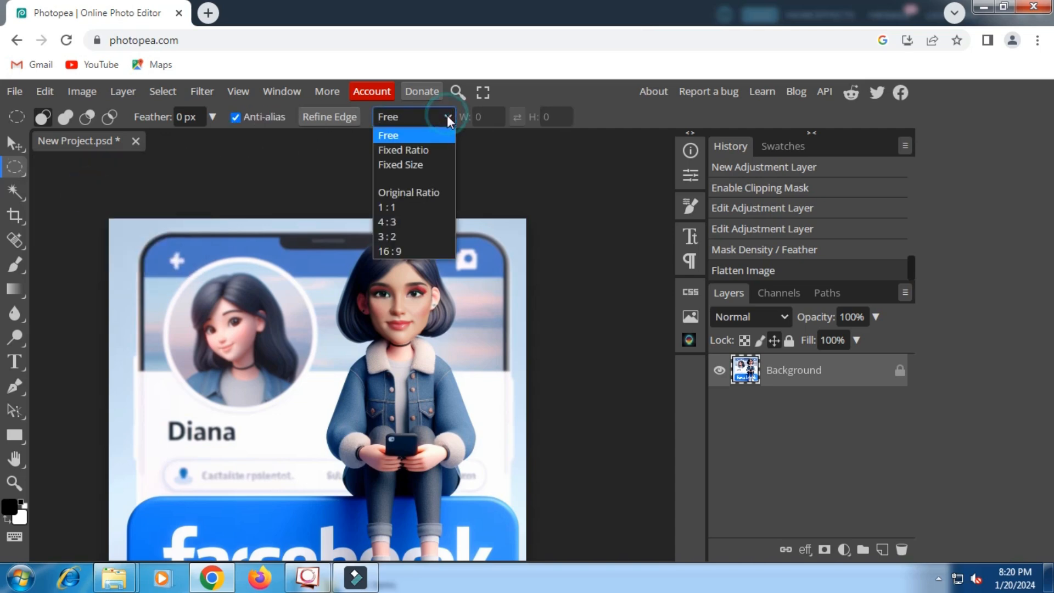
pyautogui.click(438, 156)
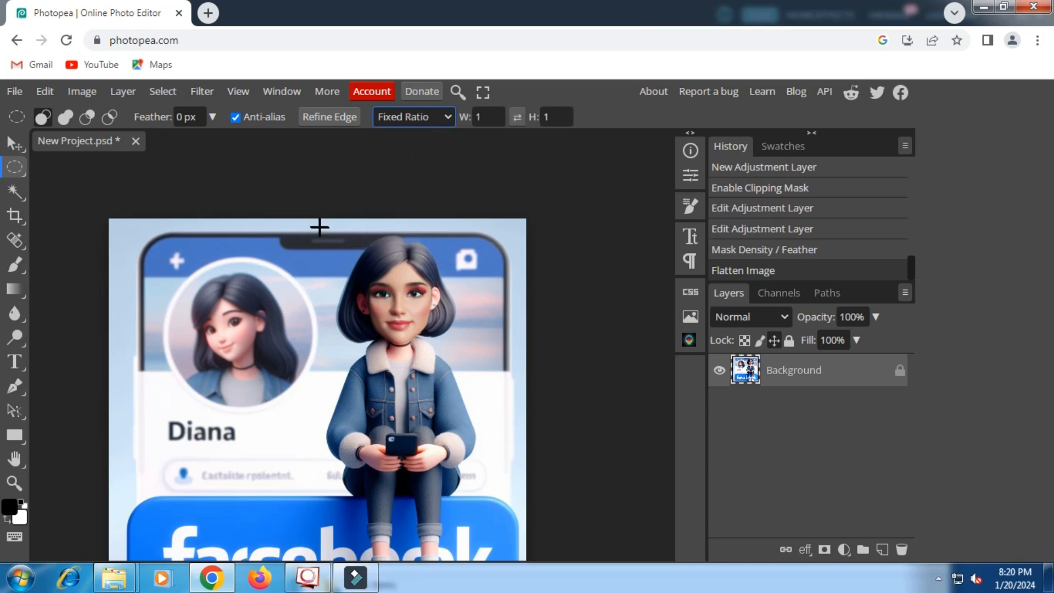
pyautogui.moveTo(313, 227); pyautogui.dragTo(493, 392)
pyautogui.click(494, 391)
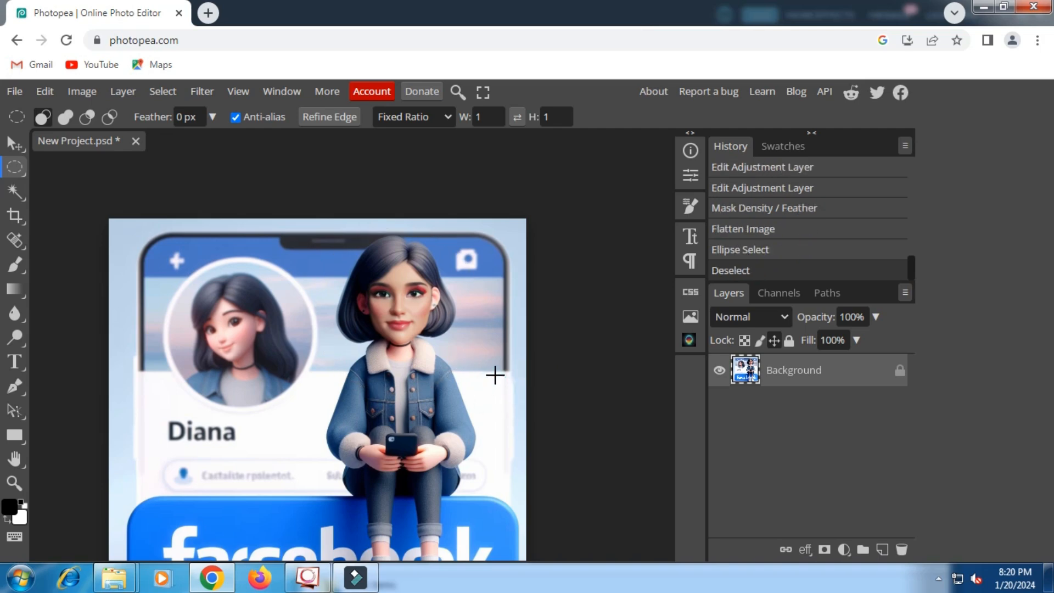
pyautogui.click(743, 250)
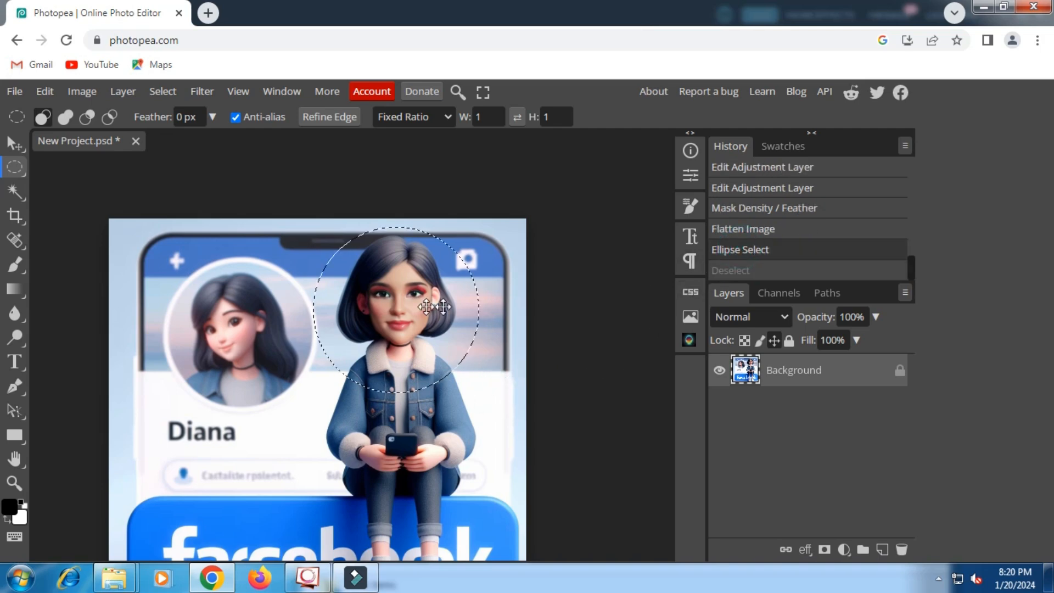
pyautogui.moveTo(409, 293); pyautogui.dragTo(404, 292)
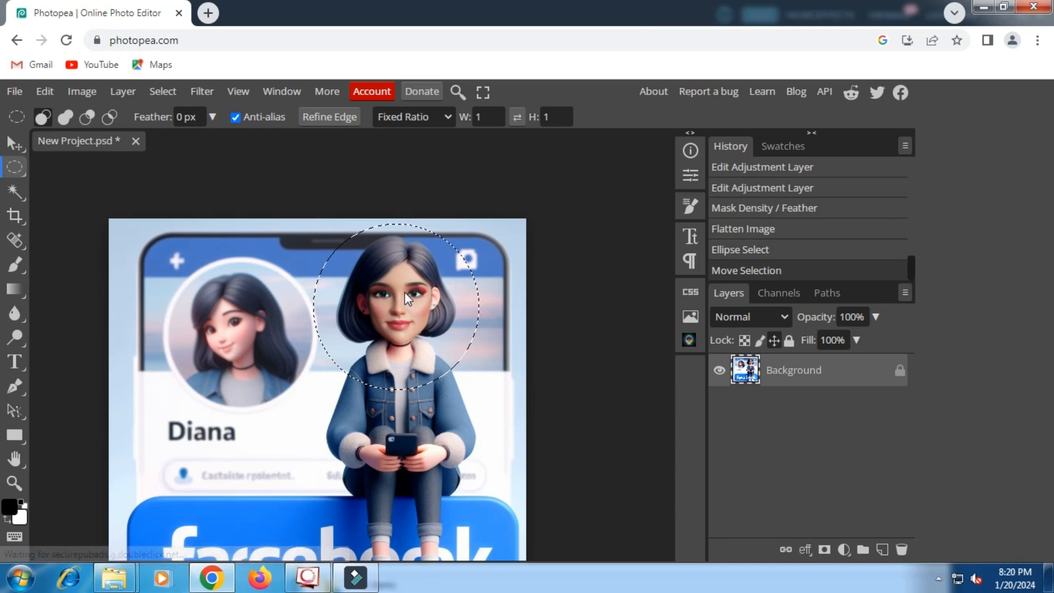
# - Copy the circular selection to a new layer and inspect the cutout by temporarily hiding the Background
pyautogui.hotkey('ctrl', 'j')
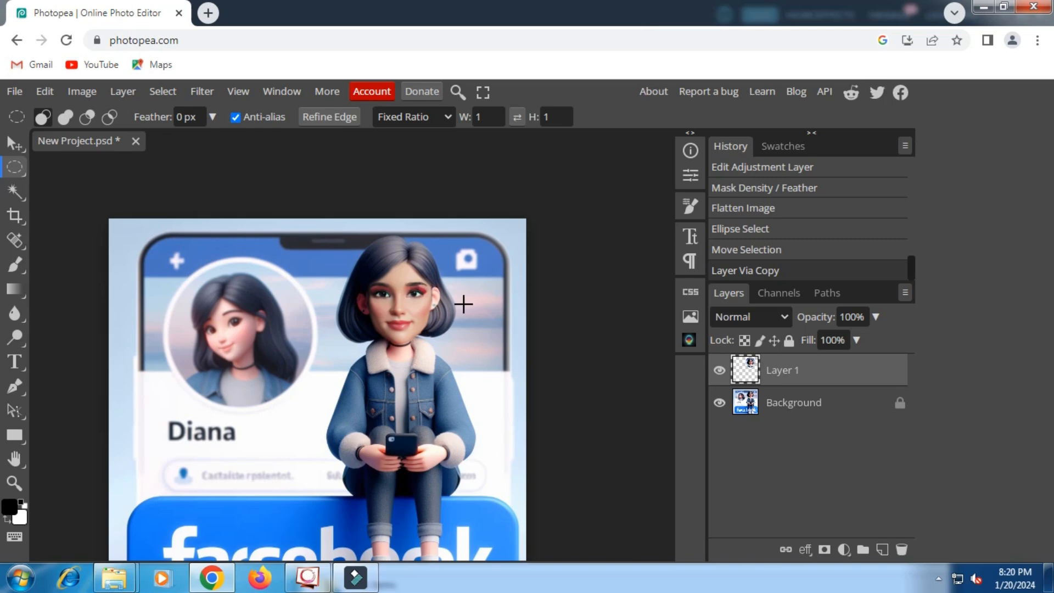
pyautogui.click(719, 402)
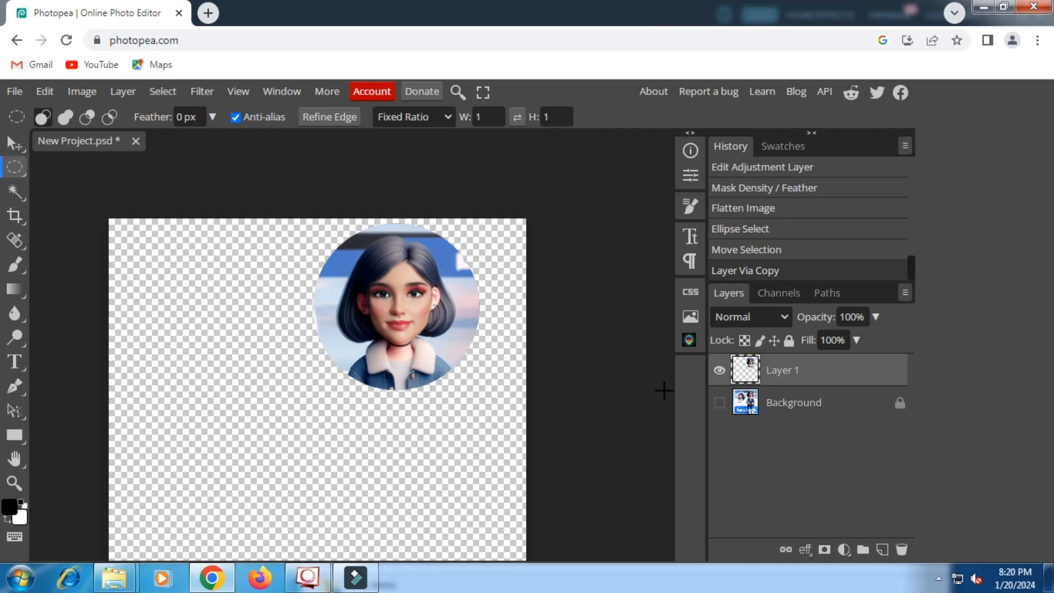
pyautogui.click(717, 404)
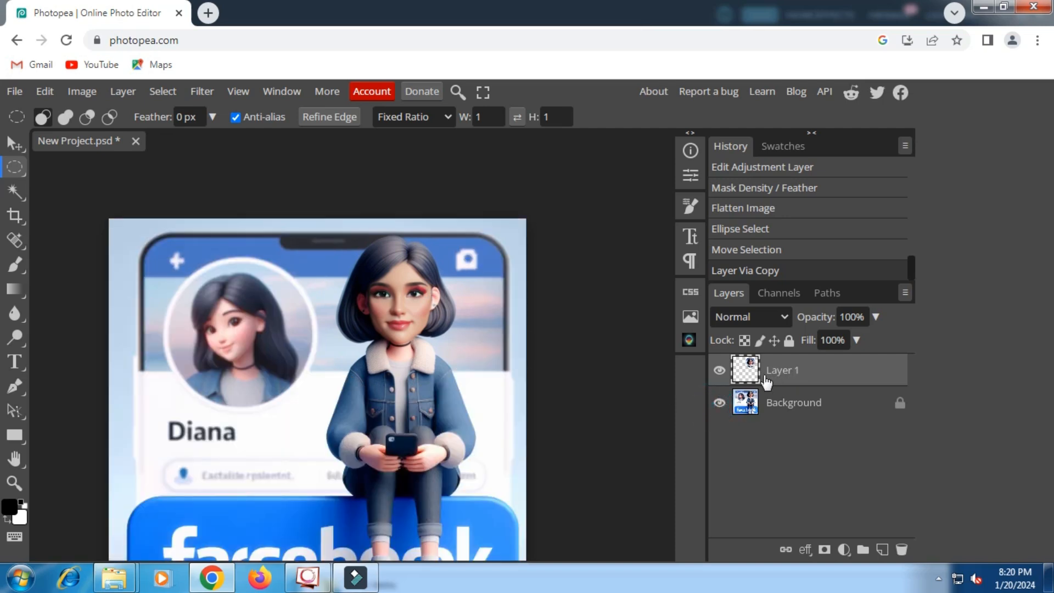
pyautogui.click(720, 404)
pyautogui.click(719, 403)
# - Move the circular head copy over the round profile picture above the name with Free Transform
pyautogui.rightClick(424, 340)
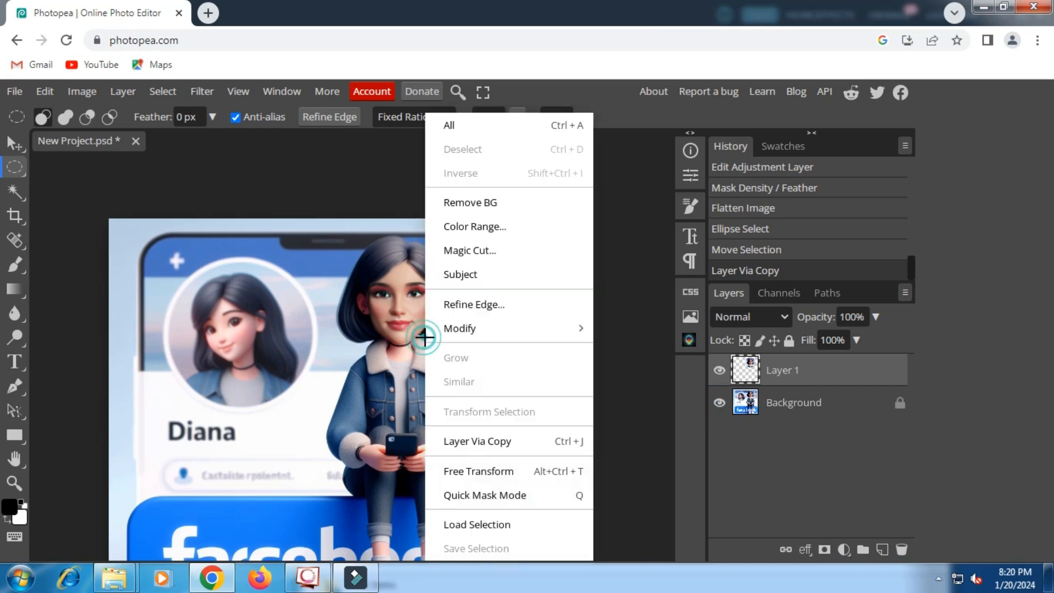
pyautogui.click(480, 468)
pyautogui.moveTo(439, 335); pyautogui.dragTo(367, 349)
pyautogui.moveTo(332, 352); pyautogui.dragTo(285, 358)
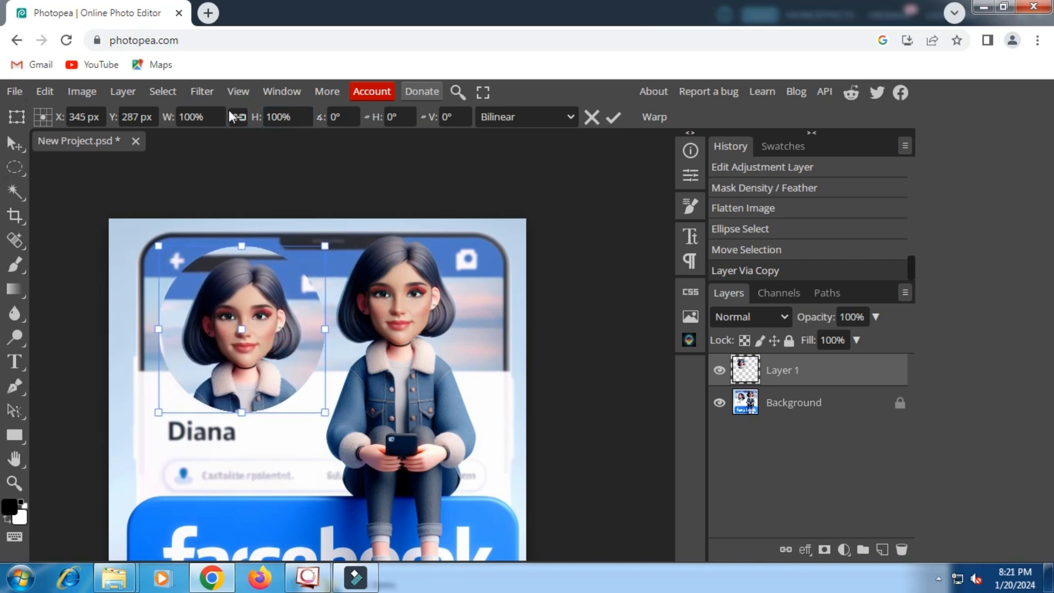
# - Scale the circular head copy proportionally to 87%, align it inside the round profile frame, and apply the transform
pyautogui.click(275, 118)
pyautogui.click(278, 117)
pyautogui.scroll(-13, 278, 117)
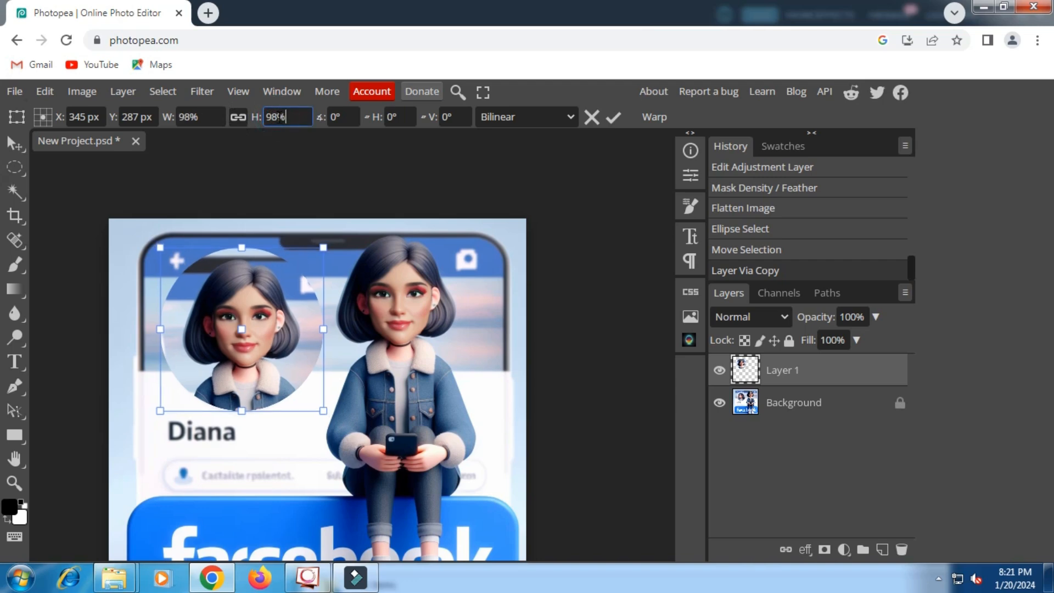
pyautogui.scroll(-2, 278, 117)
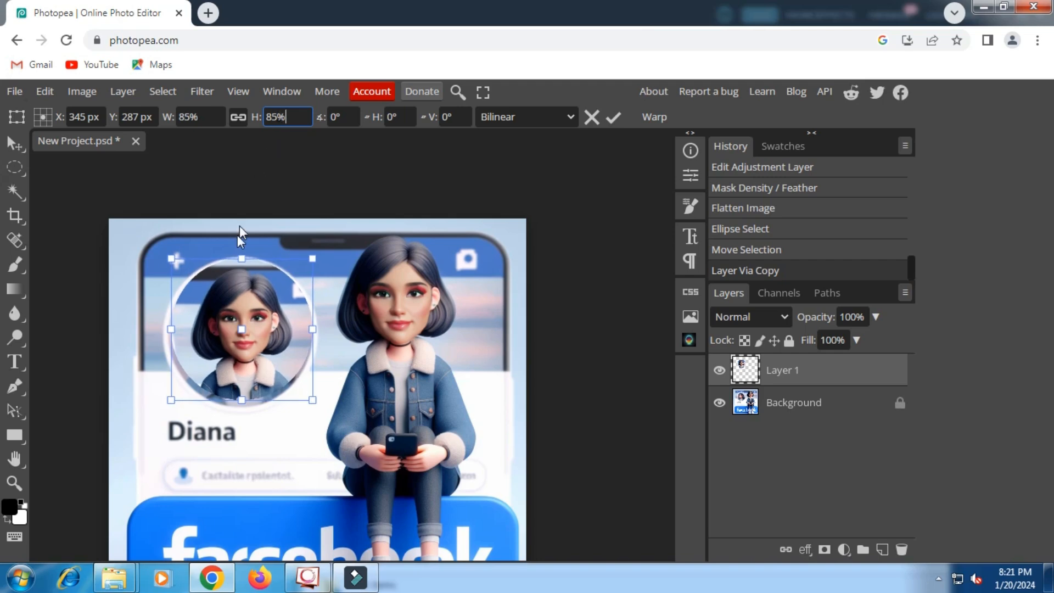
pyautogui.moveTo(268, 279); pyautogui.dragTo(267, 282)
pyautogui.click(282, 117)
pyautogui.scroll(2, 281, 117)
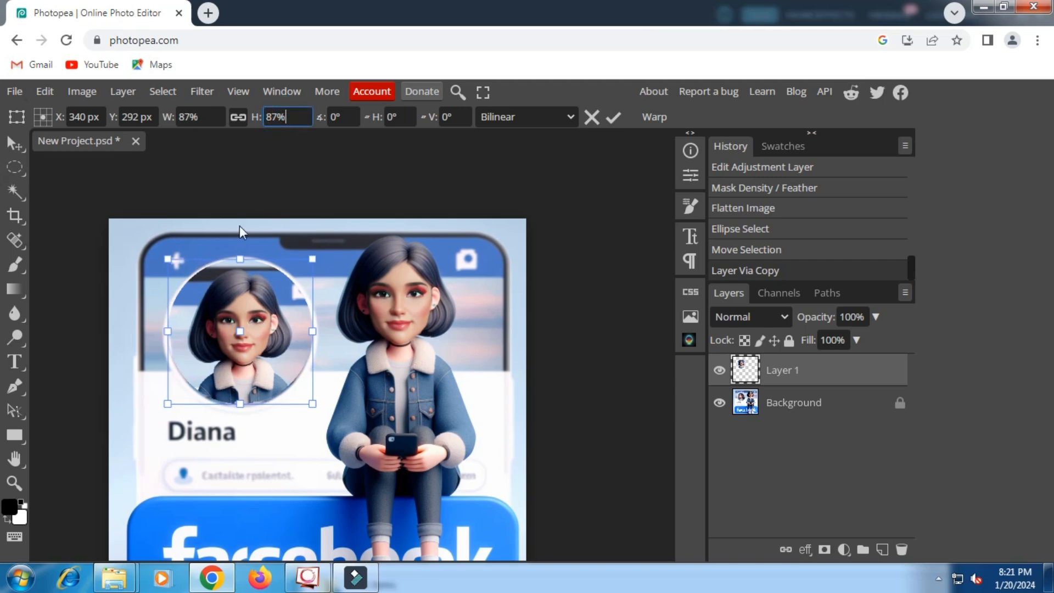
pyautogui.moveTo(219, 299); pyautogui.dragTo(221, 299)
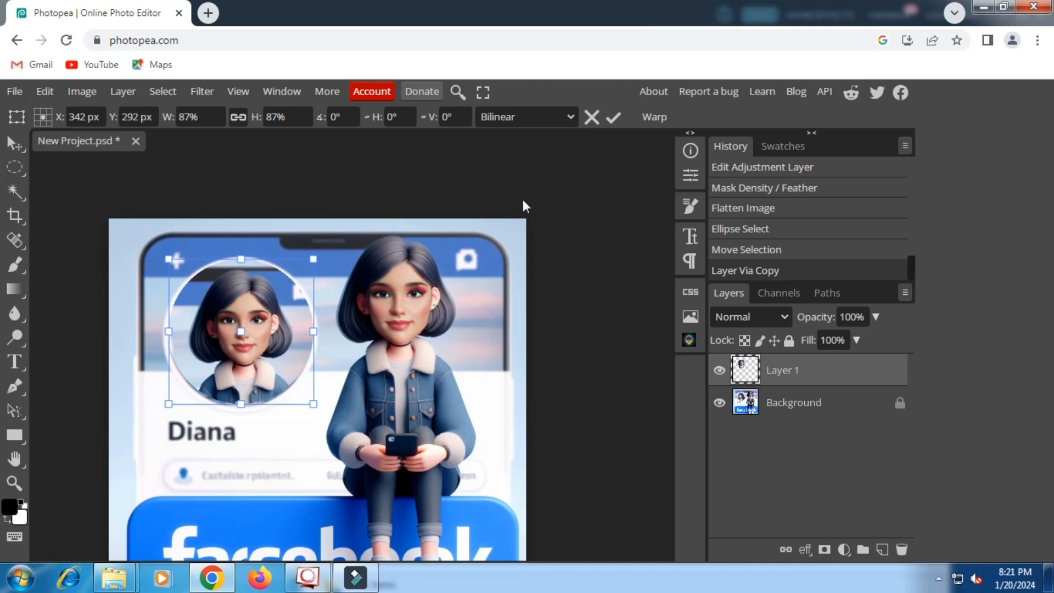
pyautogui.click(613, 117)
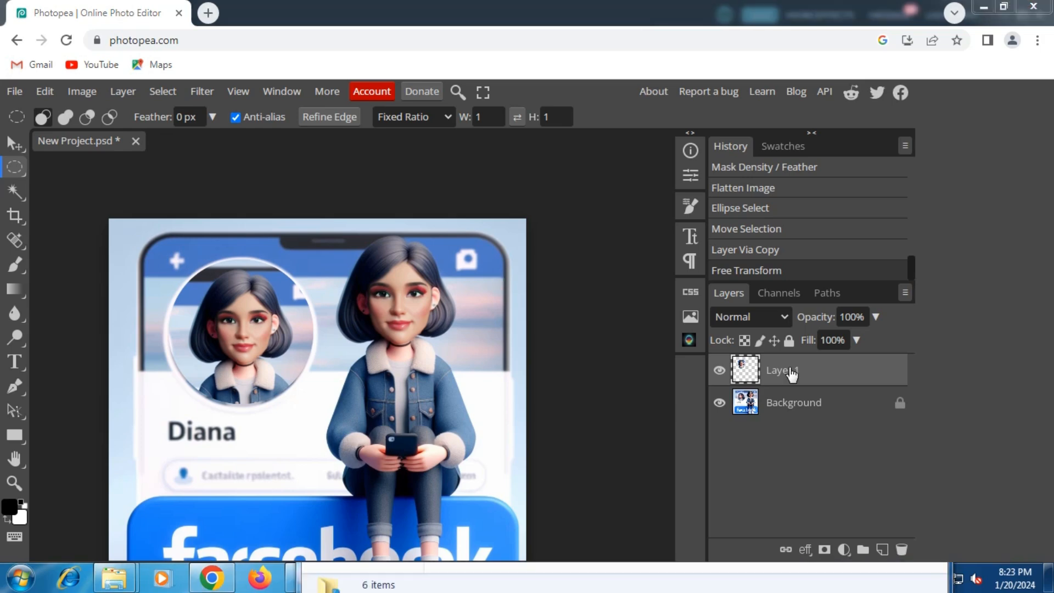
# - Add a Stroke layer style to the circular head layer and set its color to white (fefefe)
pyautogui.rightClick(792, 373)
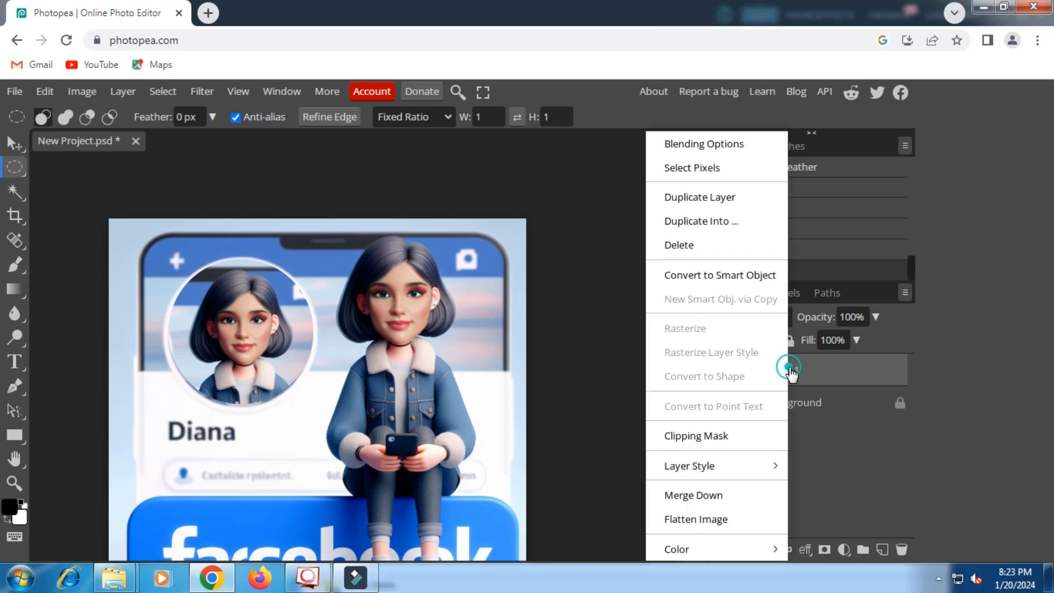
pyautogui.click(709, 144)
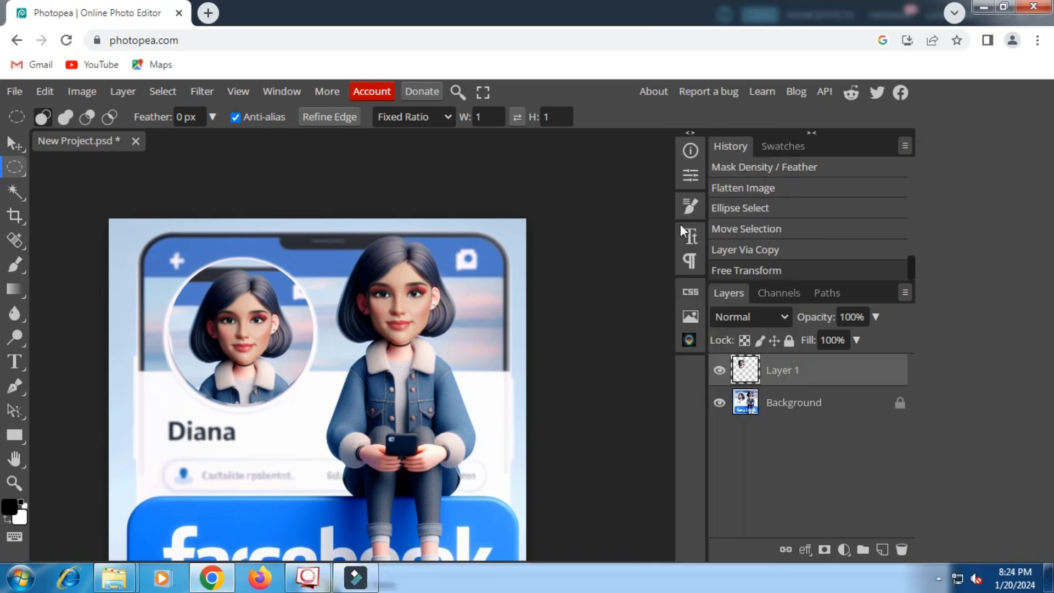
pyautogui.moveTo(450, 207); pyautogui.dragTo(584, 216)
pyautogui.click(387, 319)
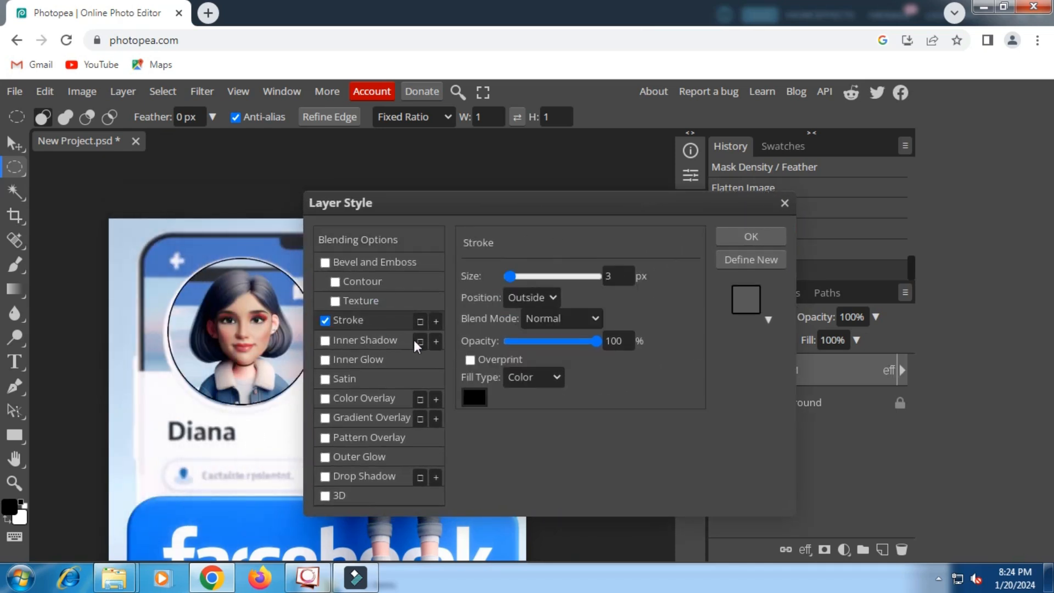
pyautogui.click(474, 398)
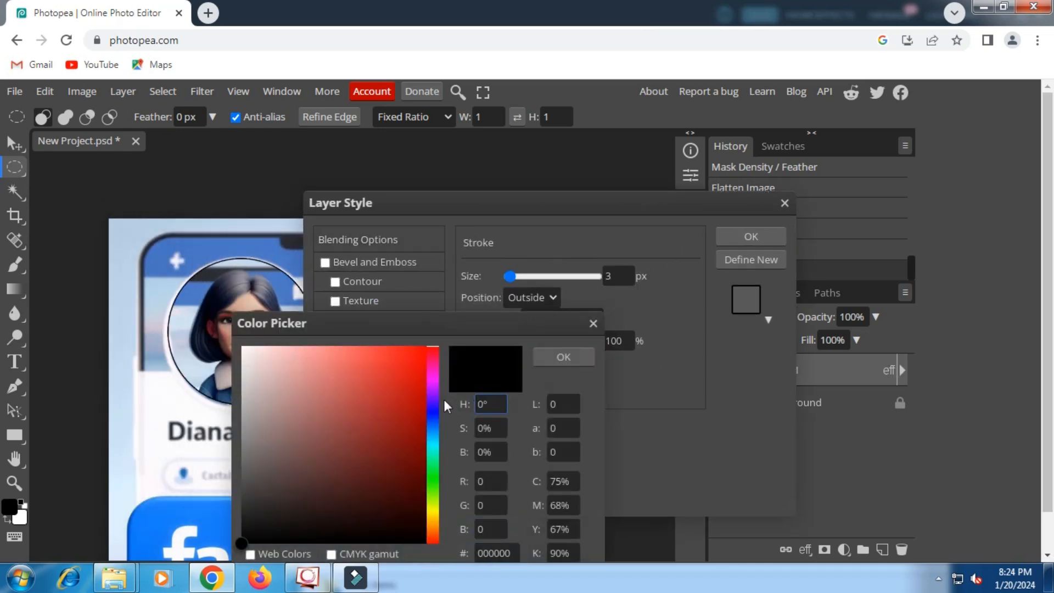
pyautogui.click(242, 347)
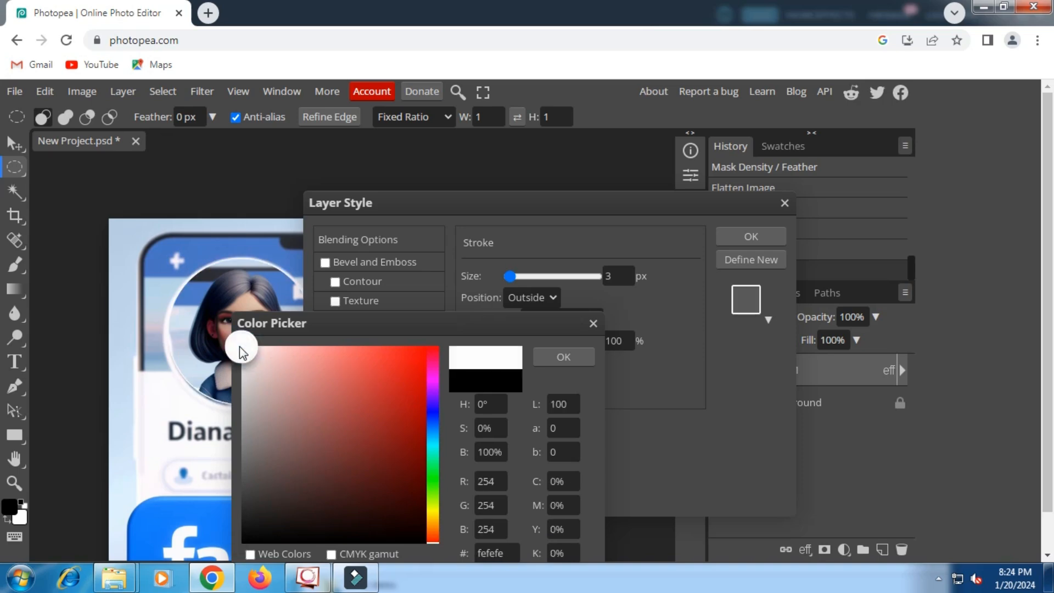
pyautogui.click(553, 361)
# - Set the stroke size to 5 px and apply the layer style
pyautogui.click(624, 276)
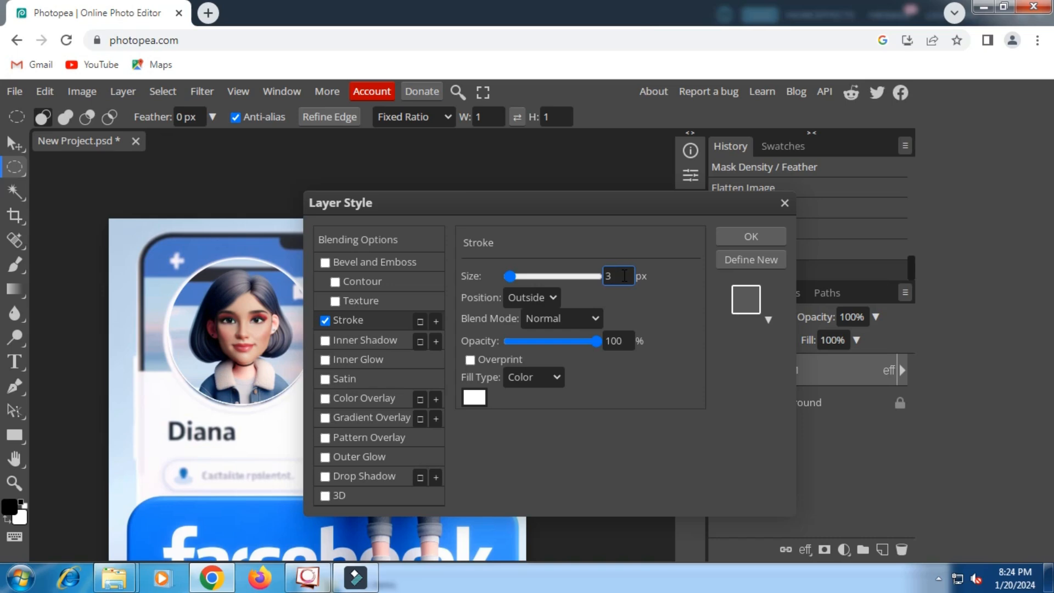
pyautogui.press('BackSpace')
pyautogui.write('7')
pyautogui.press('BackSpace')
pyautogui.write('5')
pyautogui.click(752, 238)
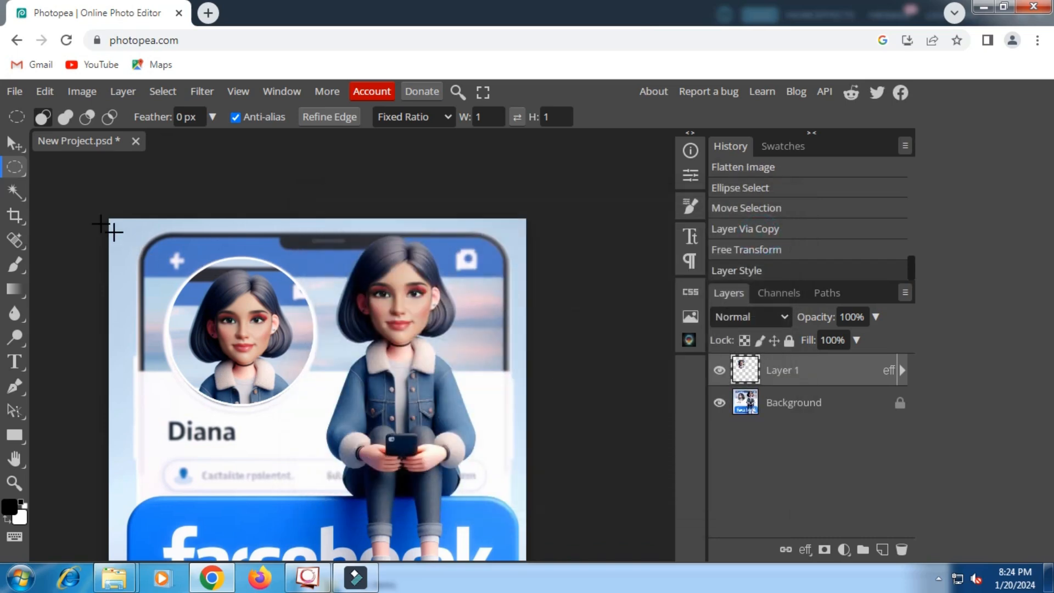
# - Nudge the stroked circular head layer slightly with the Move tool to center it in the profile frame
pyautogui.click(16, 146)
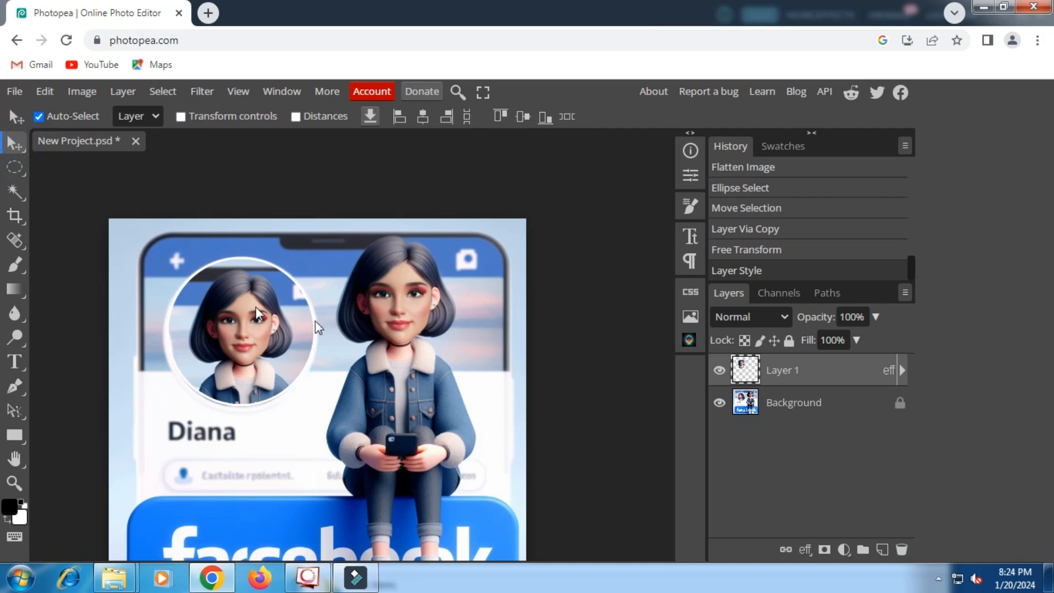
pyautogui.click(799, 369)
pyautogui.moveTo(240, 340); pyautogui.dragTo(238, 342)
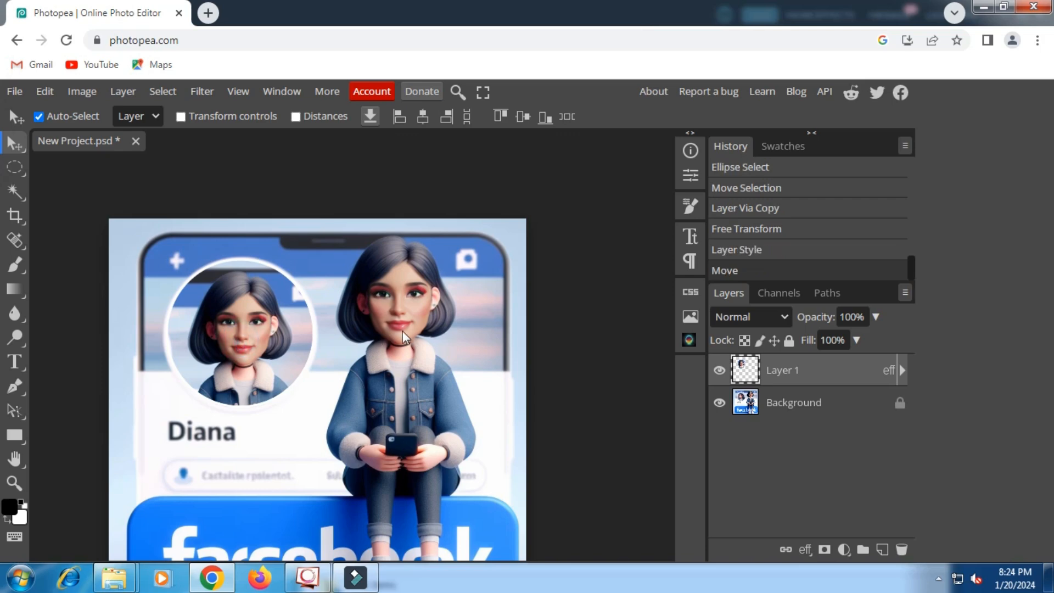
# - Export the finished image as a JPG at 1080 × 1080 px and 100% quality
pyautogui.scroll(-3, 326, 337)
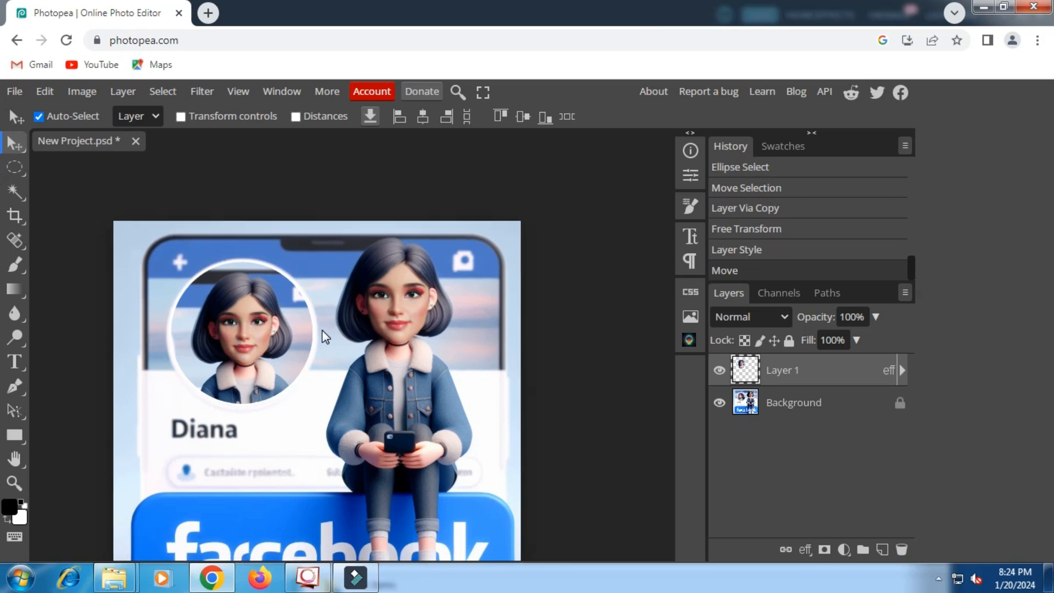
pyautogui.scroll(-1, 325, 337)
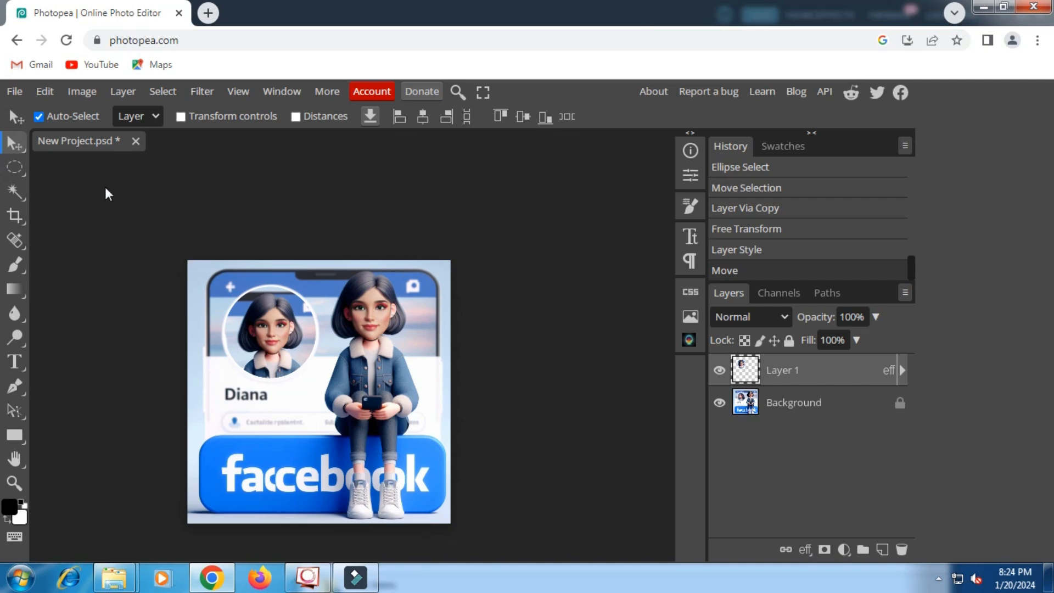
pyautogui.click(15, 91)
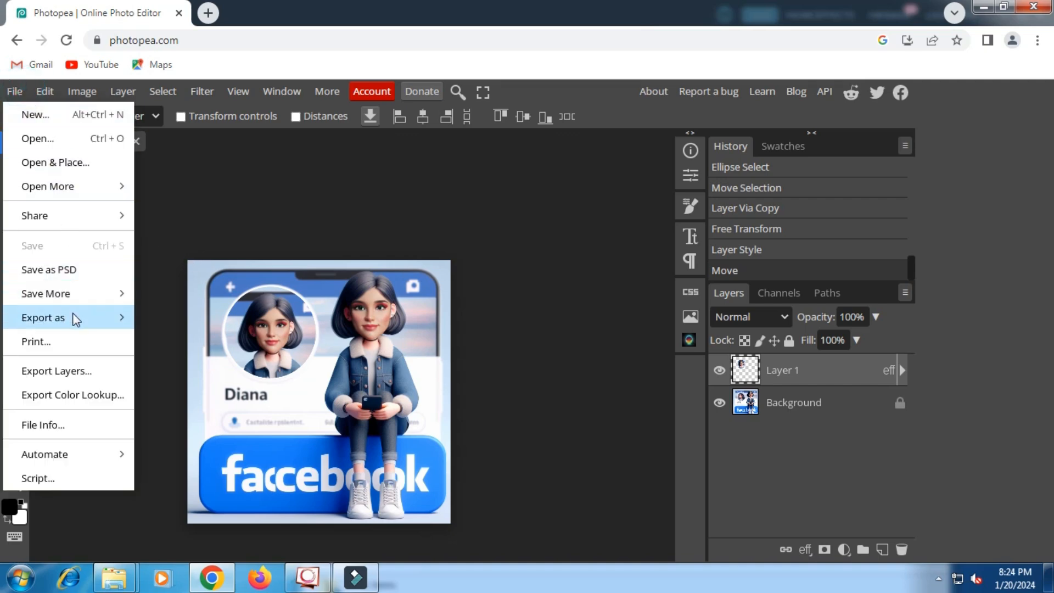
pyautogui.moveTo(70, 317)
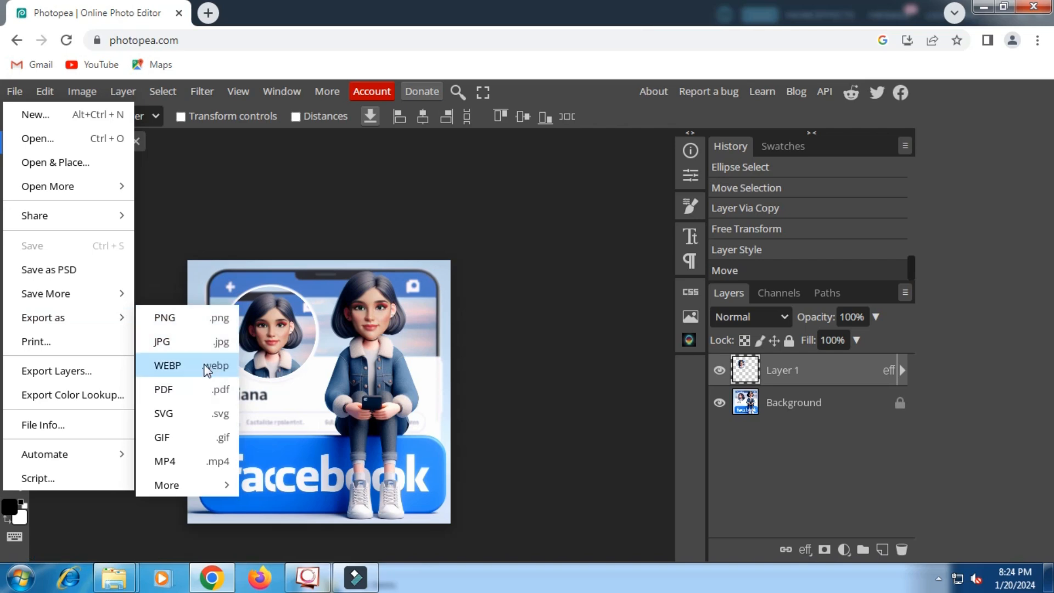
pyautogui.click(208, 341)
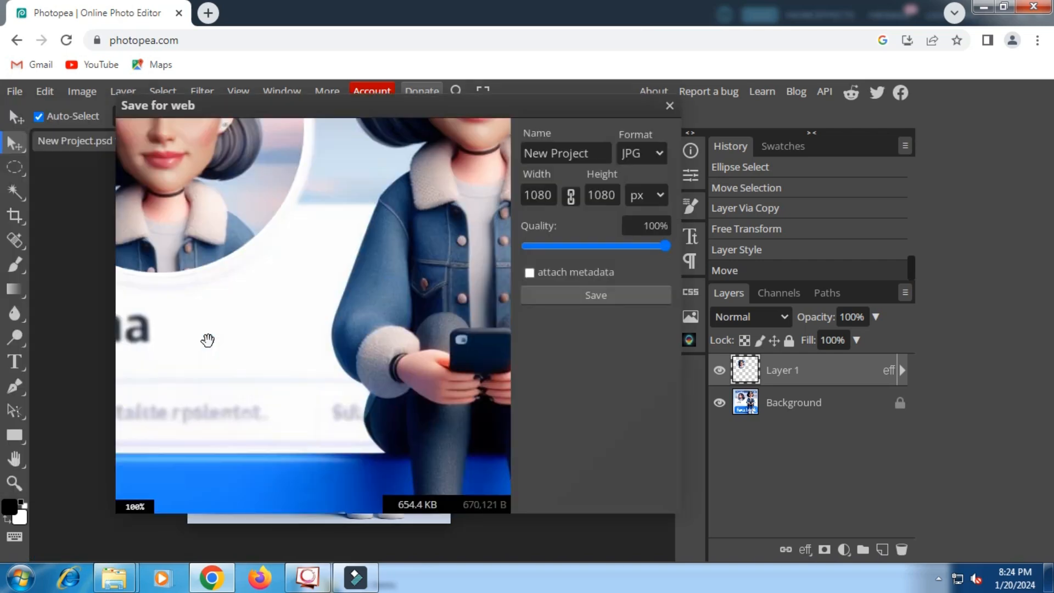
pyautogui.click(592, 299)
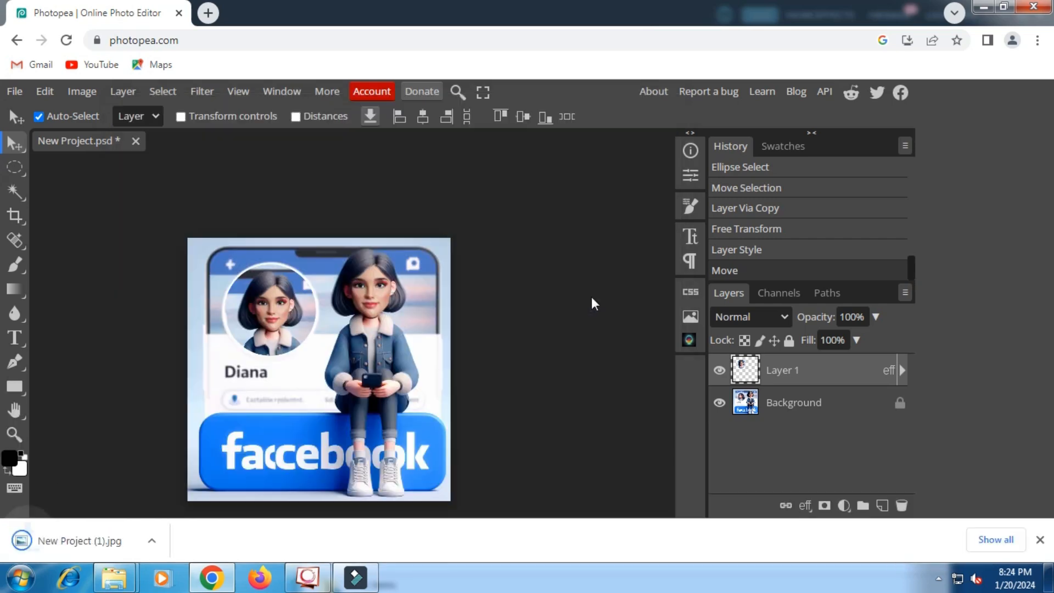